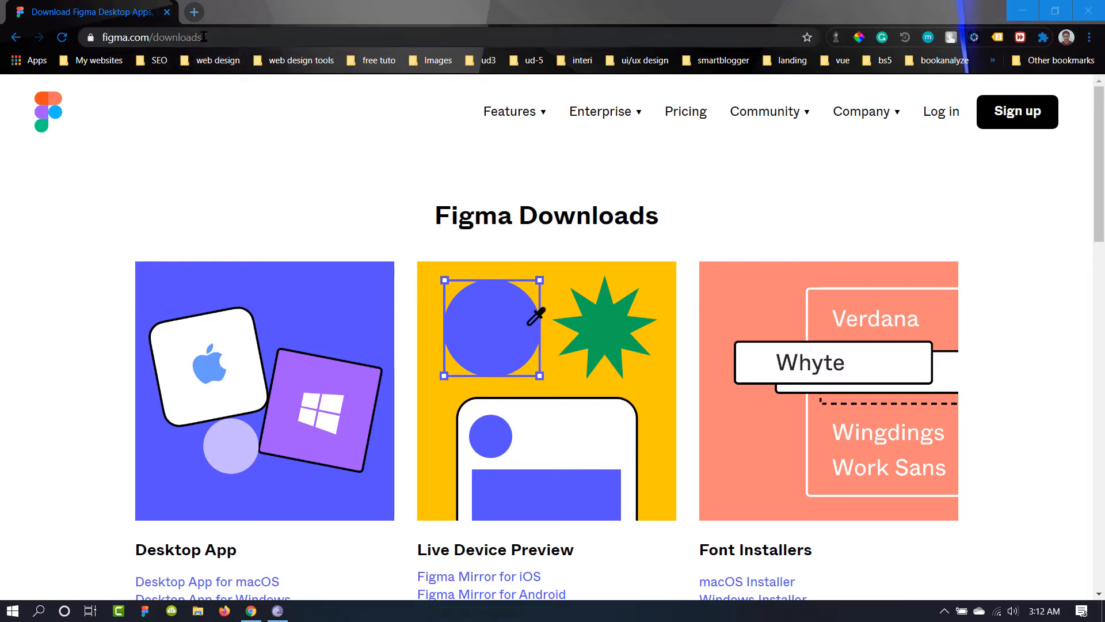
{"action": "scroll", "coordinate": [230, 169], "scroll_direction": "down", "scroll_amount": 2}
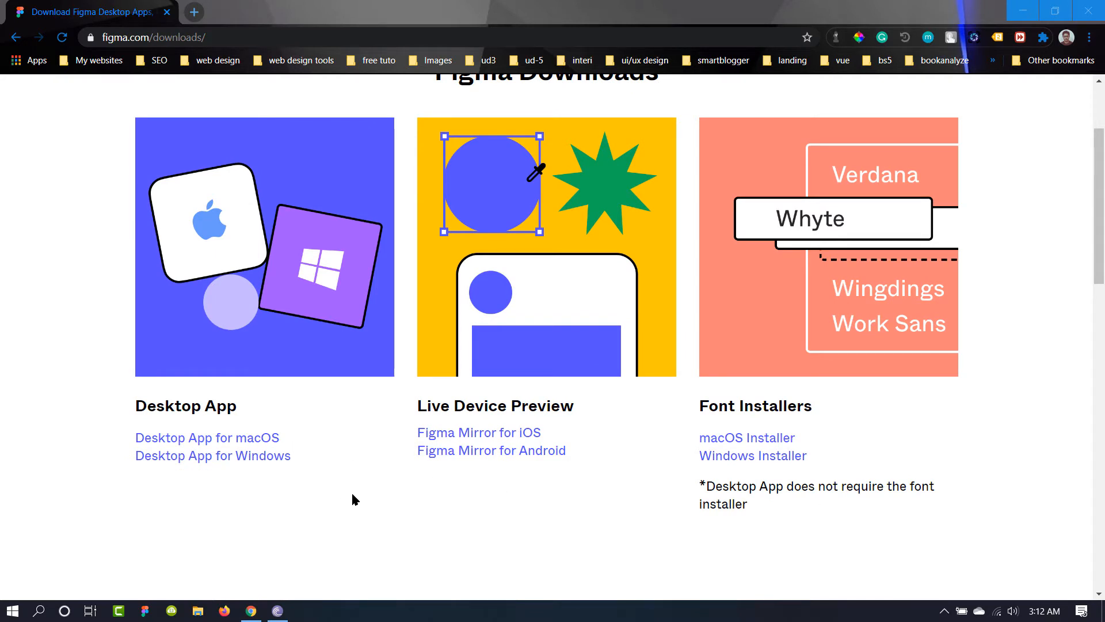
{"action": "scroll", "coordinate": [514, 504], "scroll_direction": "up", "scroll_amount": 1}
{"action": "scroll", "coordinate": [514, 504], "scroll_direction": "up", "scroll_amount": 2}
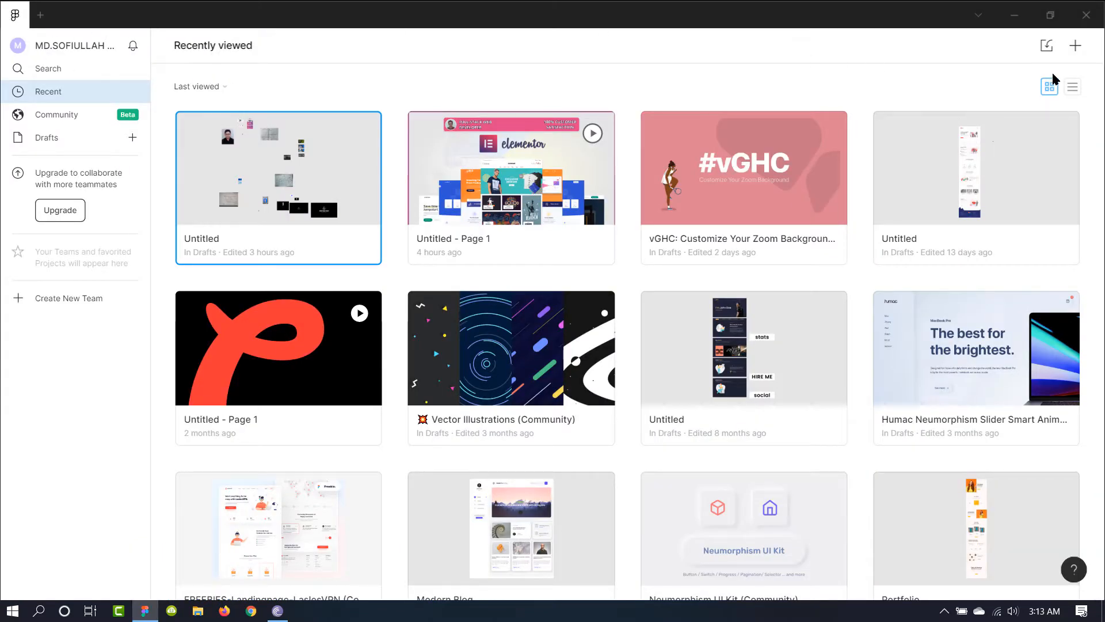
- Switch to the Figma desktop app, create a new design file and rename it "landing page"
{"action": "left_click", "coordinate": [1076, 46]}
{"action": "left_click", "coordinate": [573, 45]}
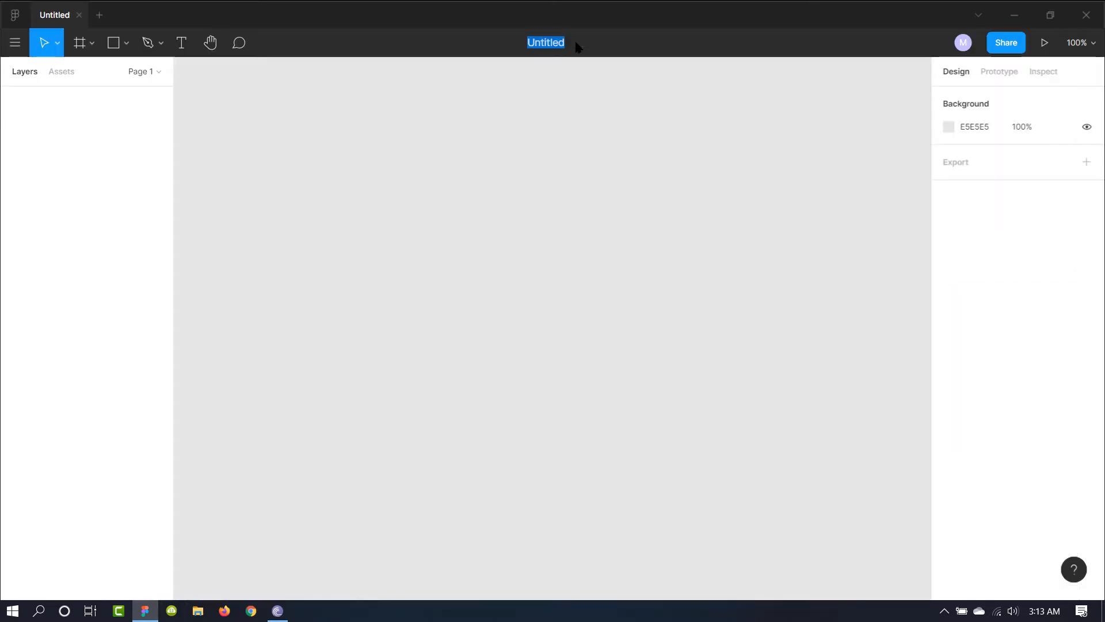
{"action": "type", "text": "landing"}
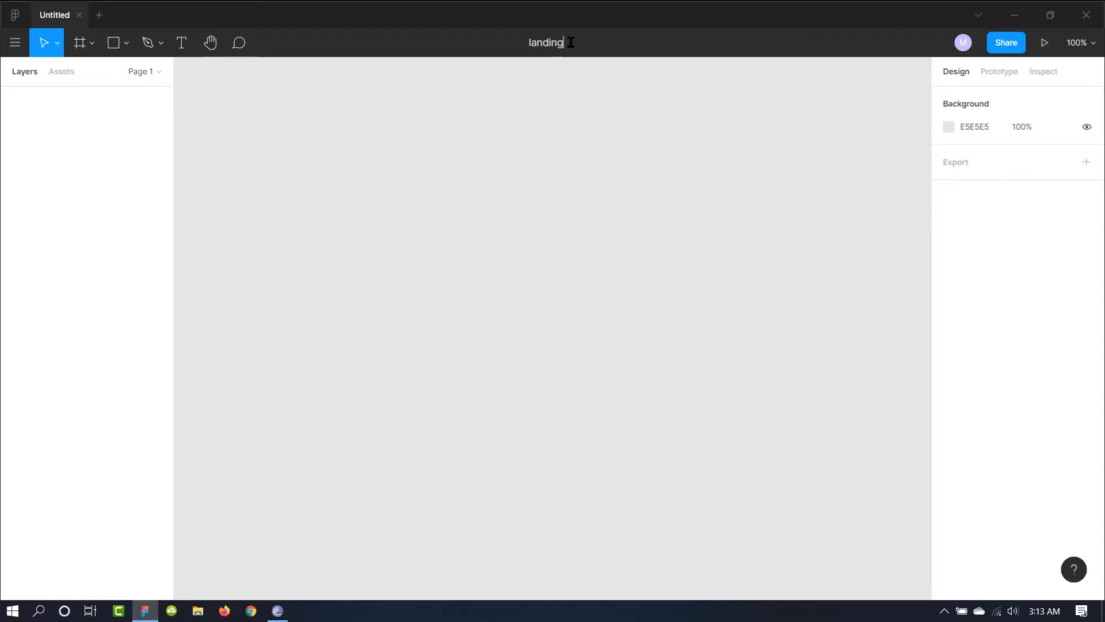
{"action": "type", "text": " page"}
{"action": "key", "text": "Return"}
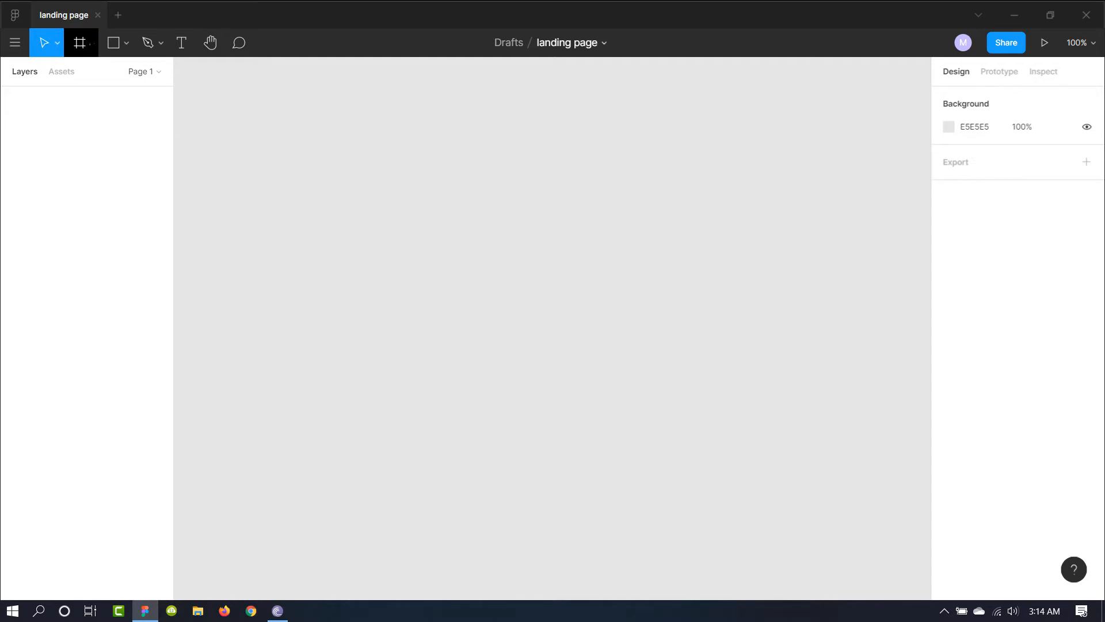
- Add a frame to the canvas using the 1440×1024 Desktop preset
{"action": "left_click", "coordinate": [92, 46]}
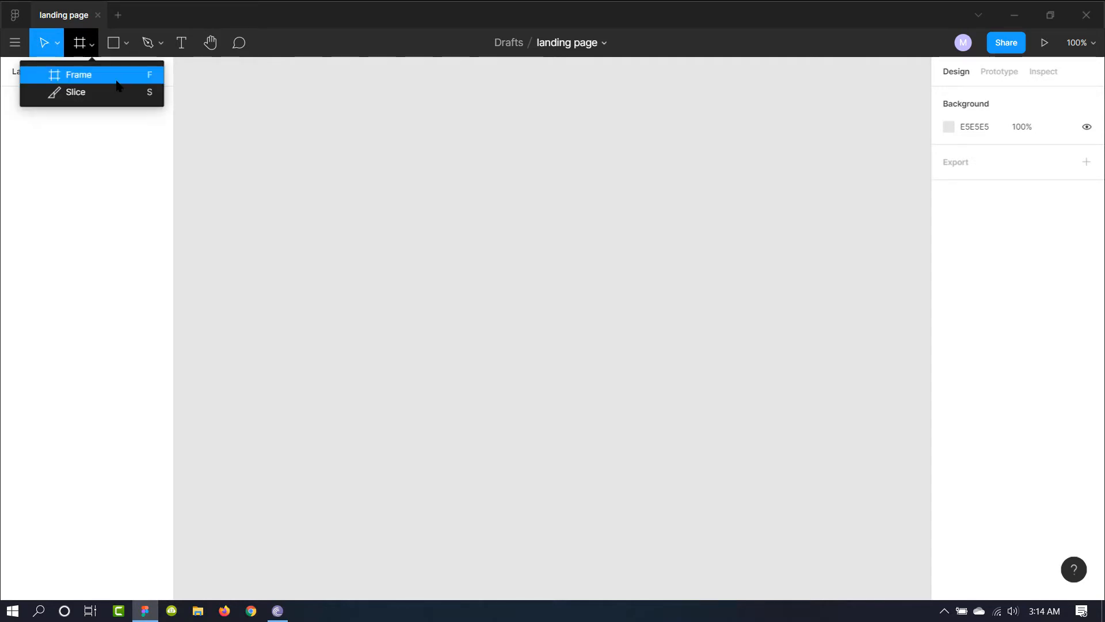
{"action": "left_click", "coordinate": [86, 74]}
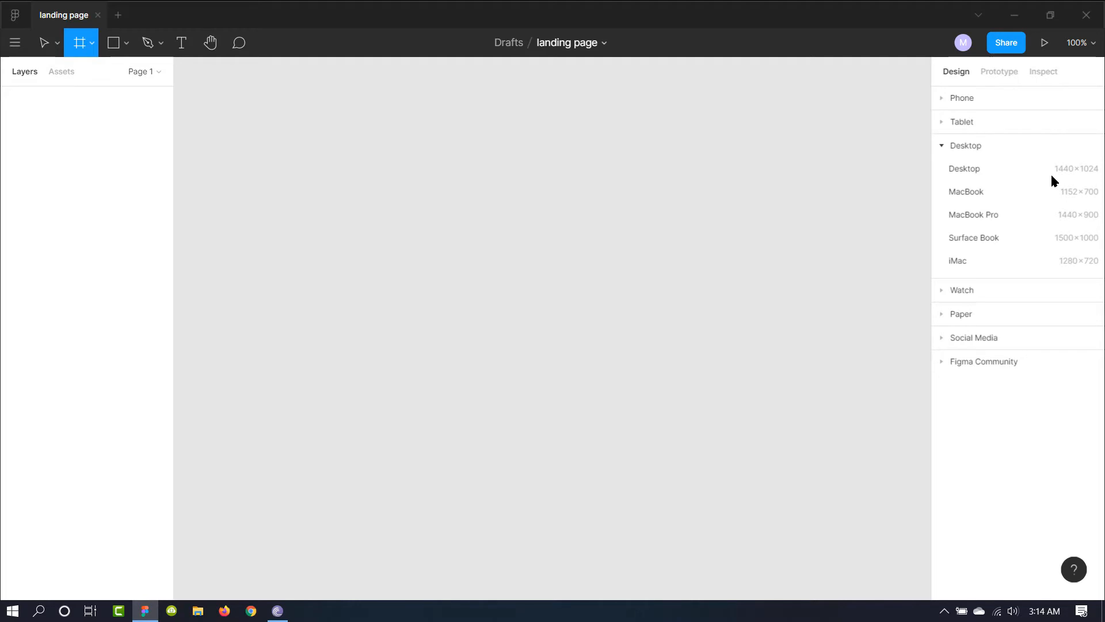
{"action": "left_click", "coordinate": [964, 169]}
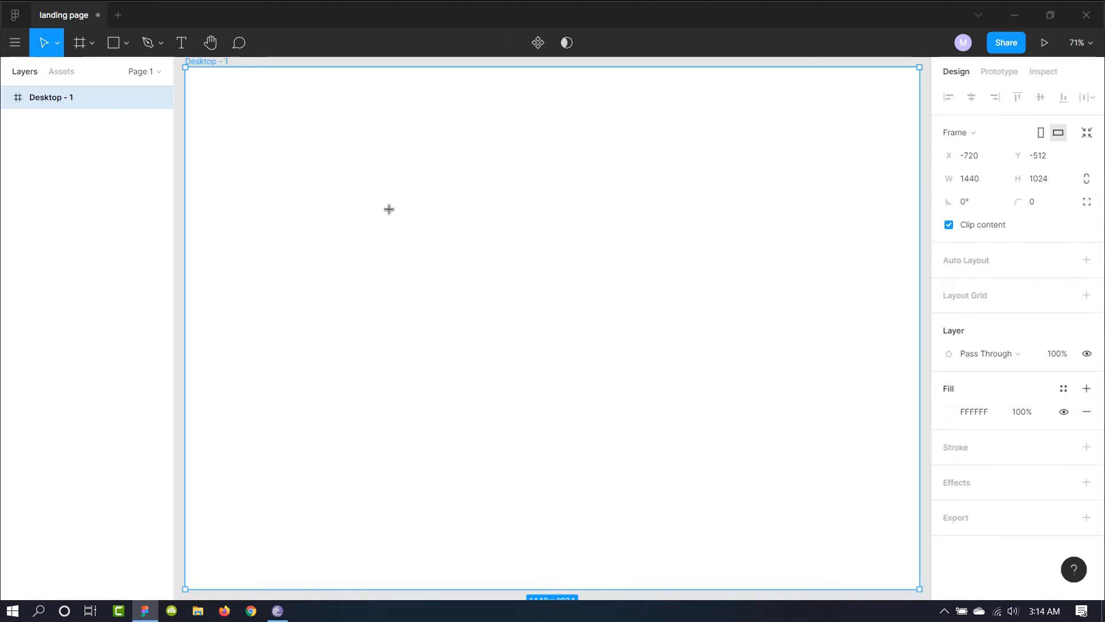
{"action": "scroll", "coordinate": [617, 279], "scroll_direction": "down", "scroll_amount": 3}
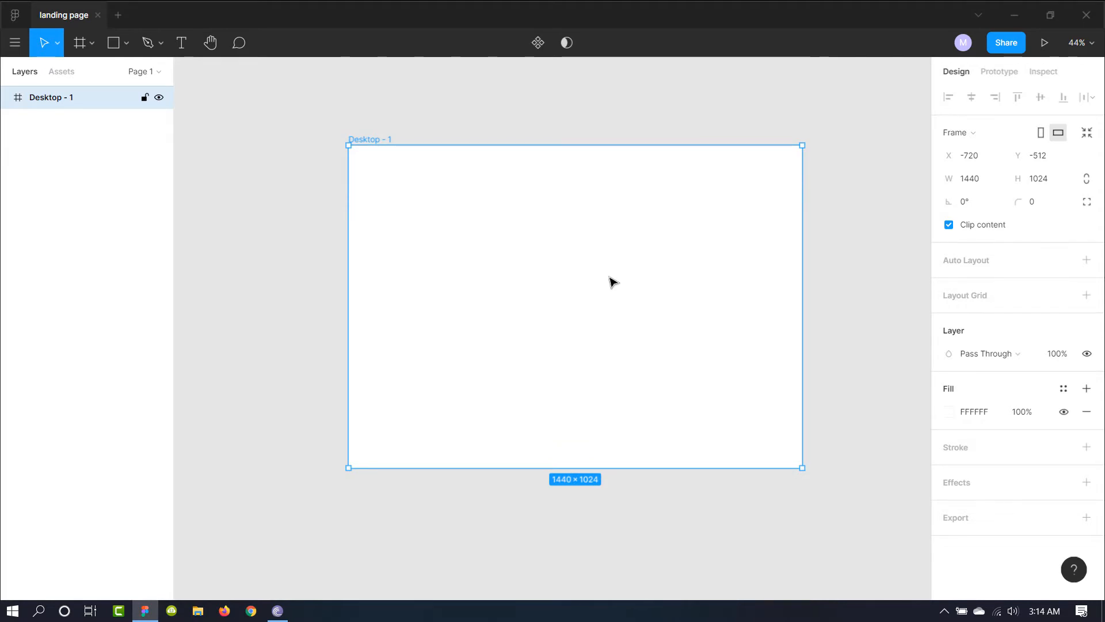
{"action": "scroll", "coordinate": [613, 281], "scroll_direction": "up", "scroll_amount": 3}
{"action": "scroll", "coordinate": [613, 281], "scroll_direction": "down", "scroll_amount": 3}
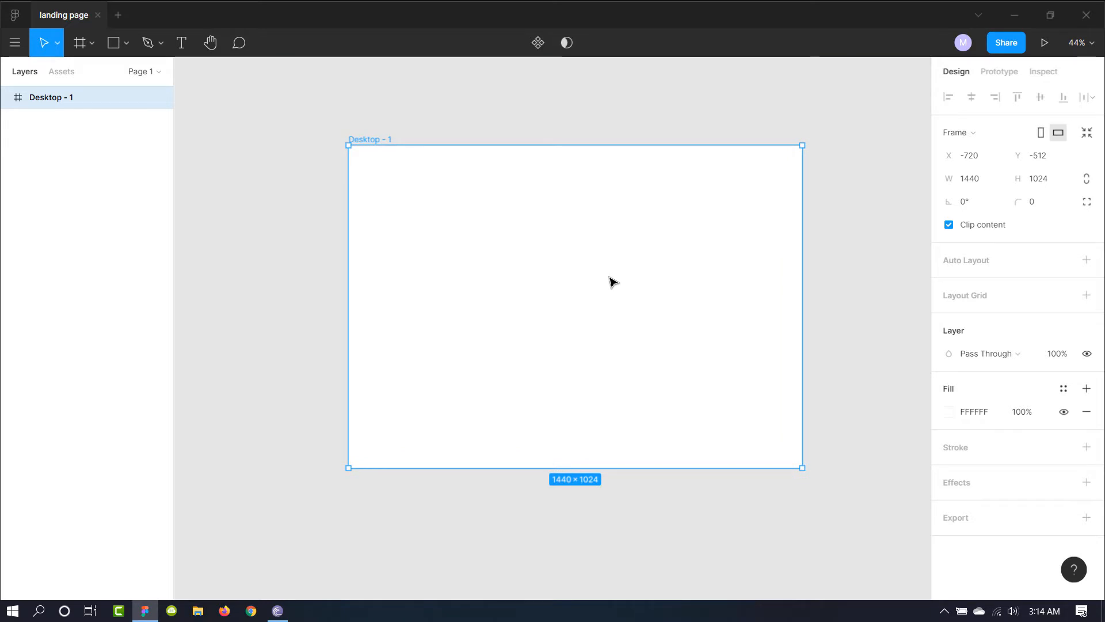
{"action": "scroll", "coordinate": [613, 281], "scroll_direction": "up", "scroll_amount": 5}
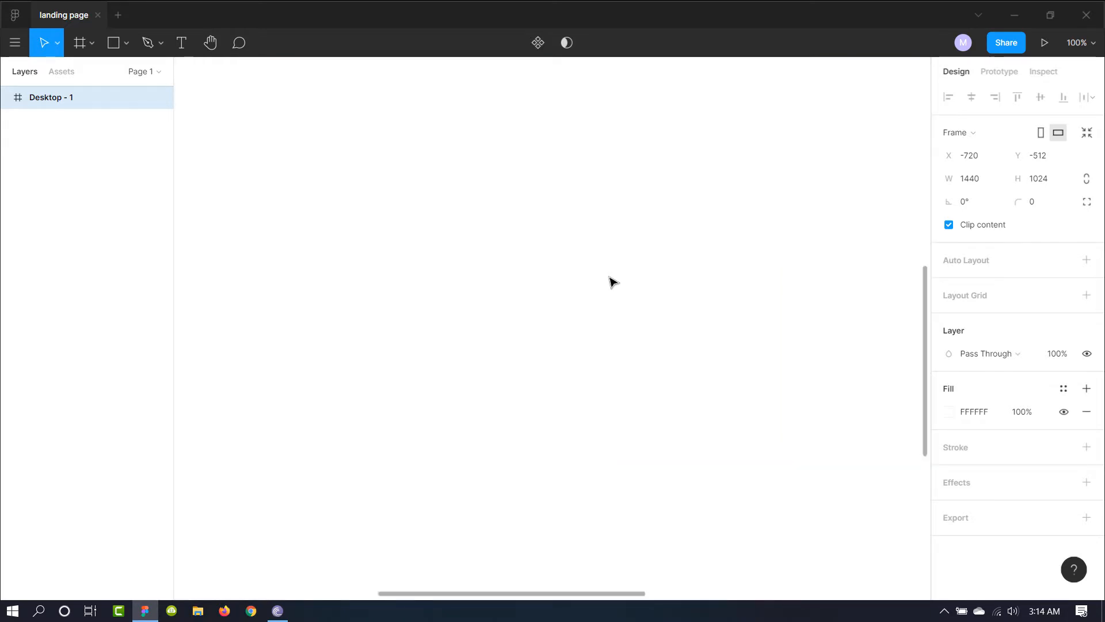
{"action": "scroll", "coordinate": [613, 281], "scroll_direction": "down", "scroll_amount": 6}
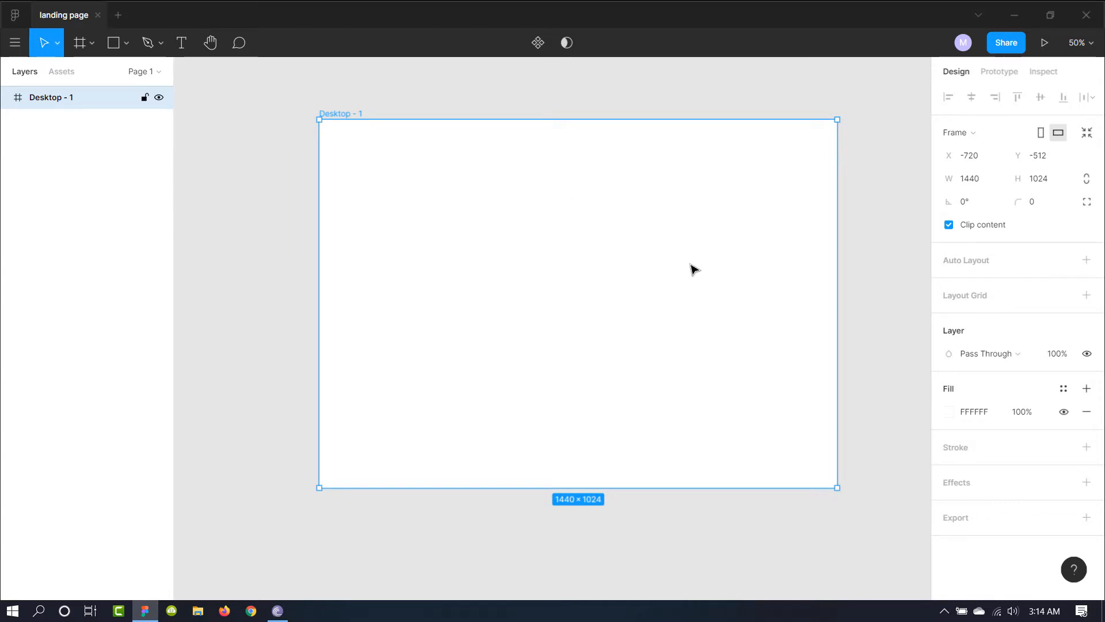
{"action": "scroll", "coordinate": [779, 399], "scroll_direction": "down", "scroll_amount": 2}
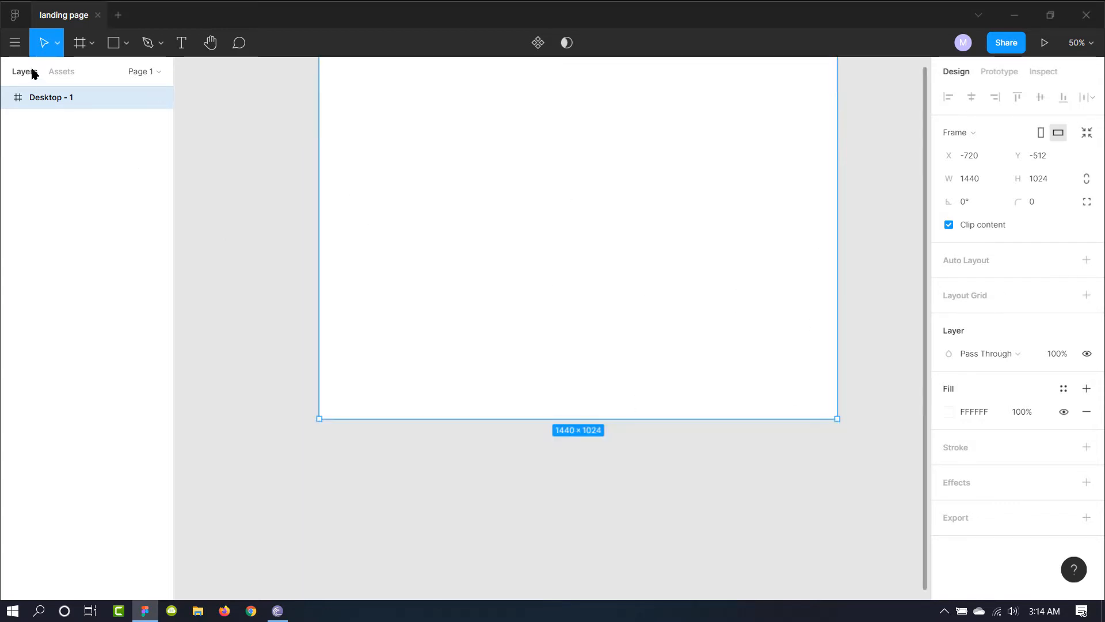
- Place the Unsplash kayaker JPG from the Desktop folder on the canvas, just below the frame
{"action": "left_click", "coordinate": [15, 44]}
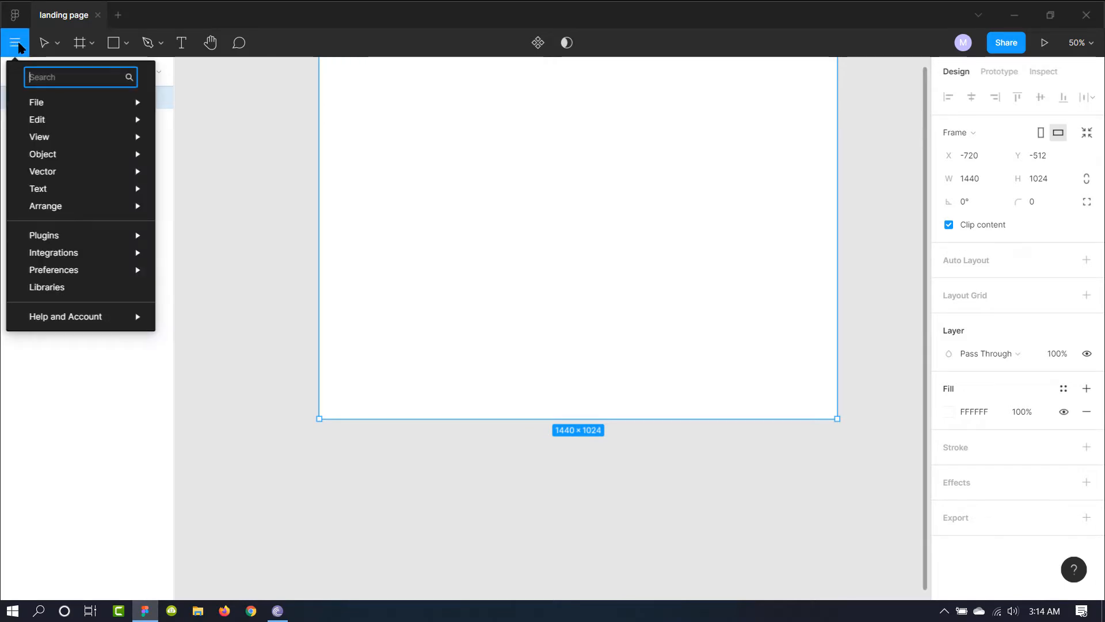
{"action": "mouse_move", "coordinate": [58, 103]}
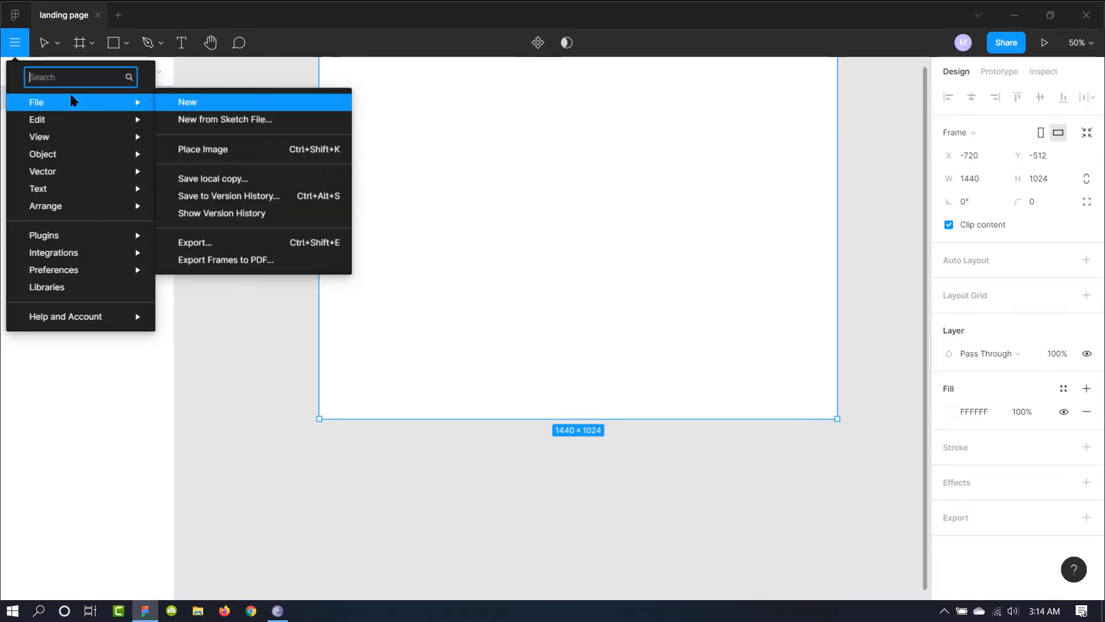
{"action": "left_click", "coordinate": [229, 148]}
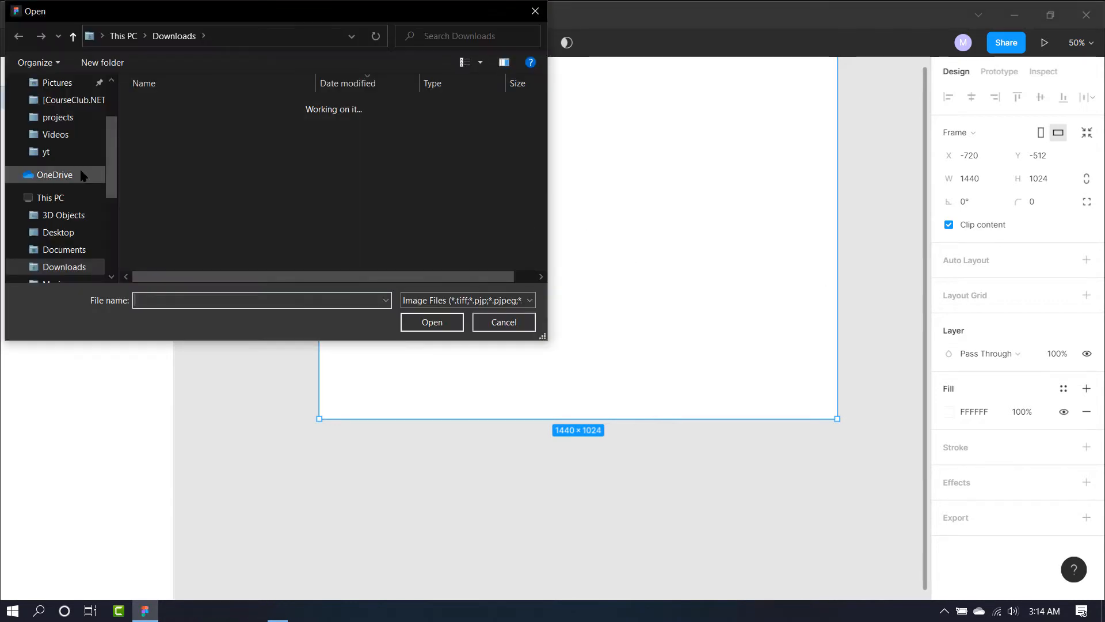
{"action": "left_click", "coordinate": [58, 232]}
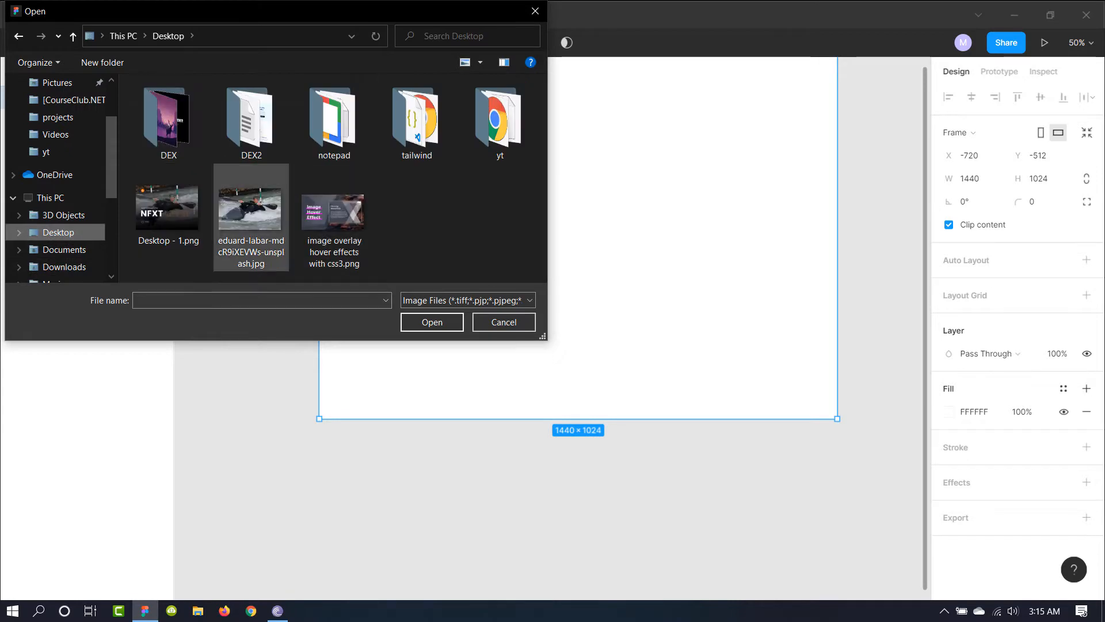
{"action": "left_click", "coordinate": [168, 207]}
{"action": "left_click", "coordinate": [286, 262]}
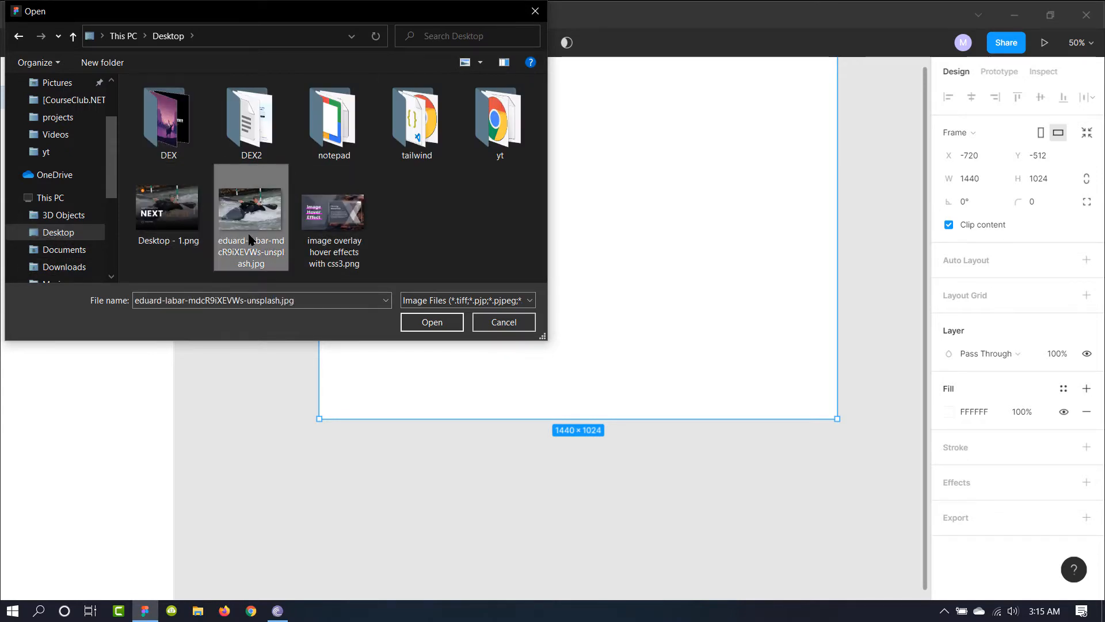
{"action": "left_click", "coordinate": [446, 324]}
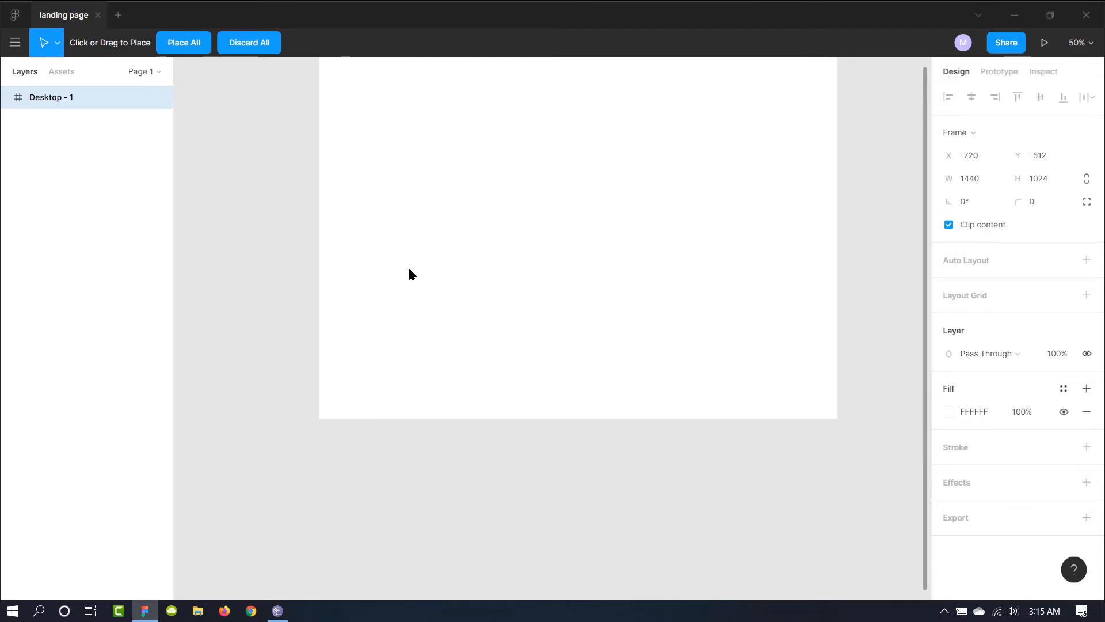
{"action": "scroll", "coordinate": [536, 259], "scroll_direction": "down", "scroll_amount": 3}
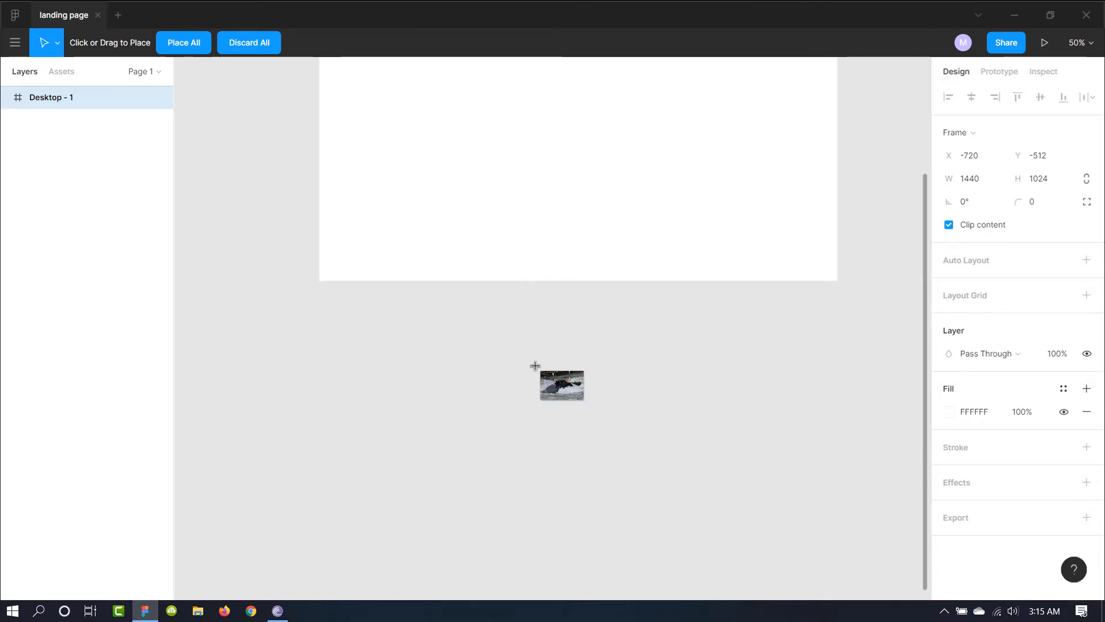
{"action": "left_click", "coordinate": [521, 416]}
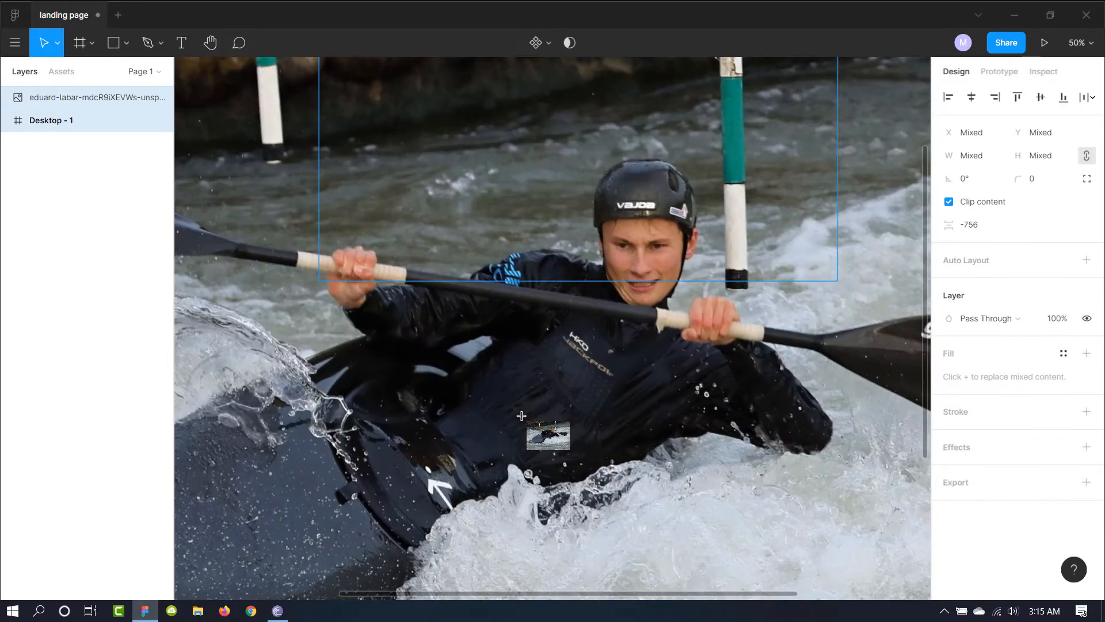
- Scale the kayaker image down proportionally to about 1551×1034 and position it so it covers the desktop frame
{"action": "scroll", "coordinate": [521, 416], "scroll_direction": "down", "scroll_amount": 5}
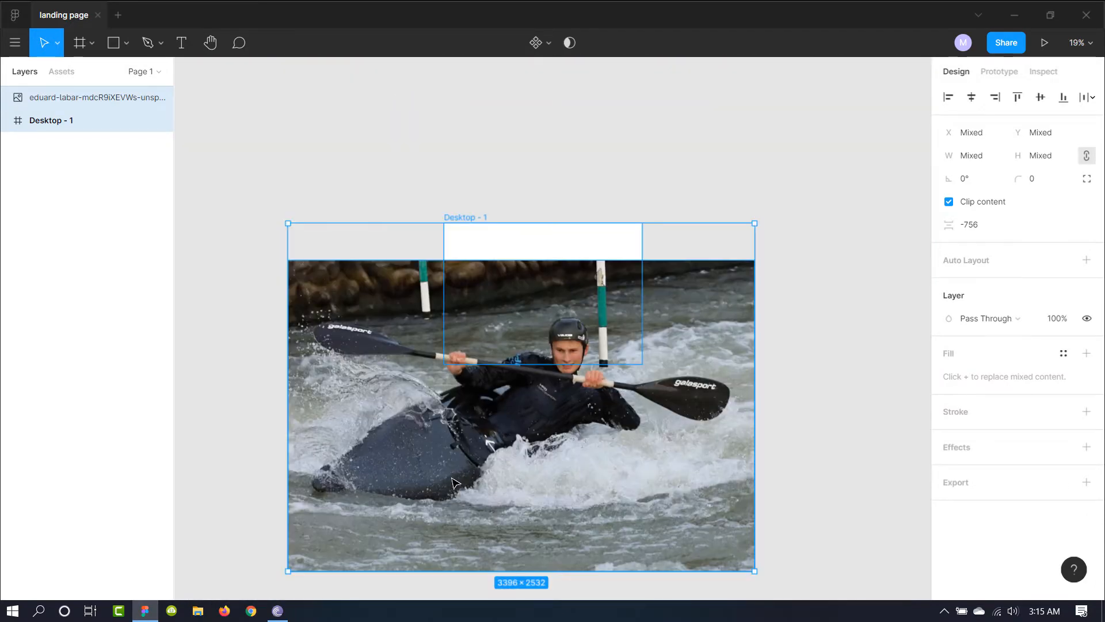
{"action": "left_click_drag", "start_coordinate": [452, 478], "coordinate": [456, 443]}
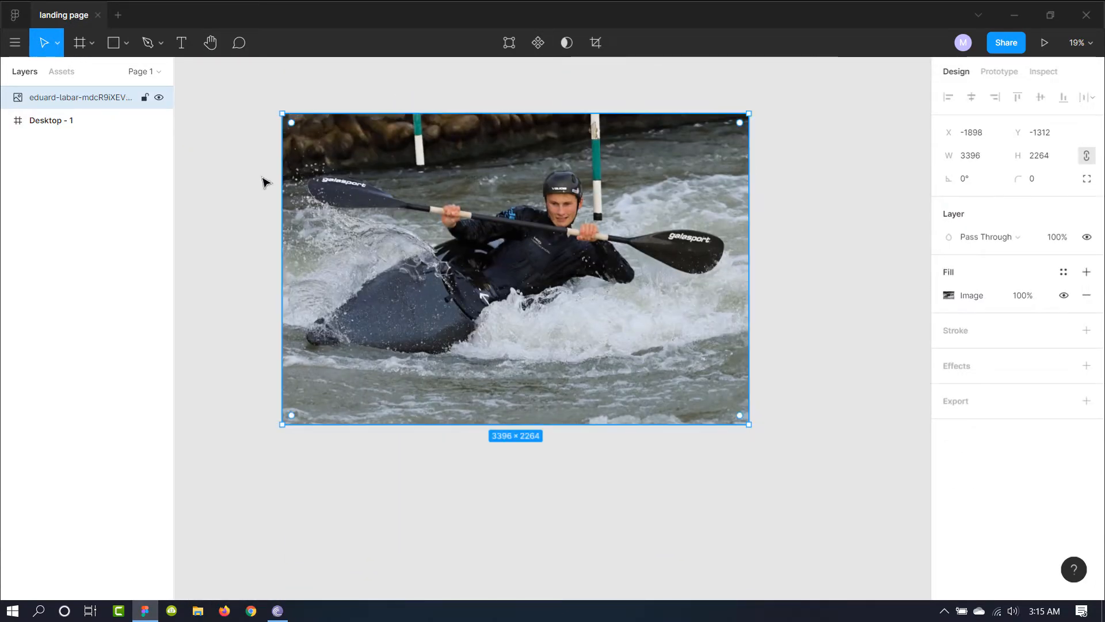
{"action": "left_click_drag", "start_coordinate": [281, 113], "coordinate": [437, 219]}
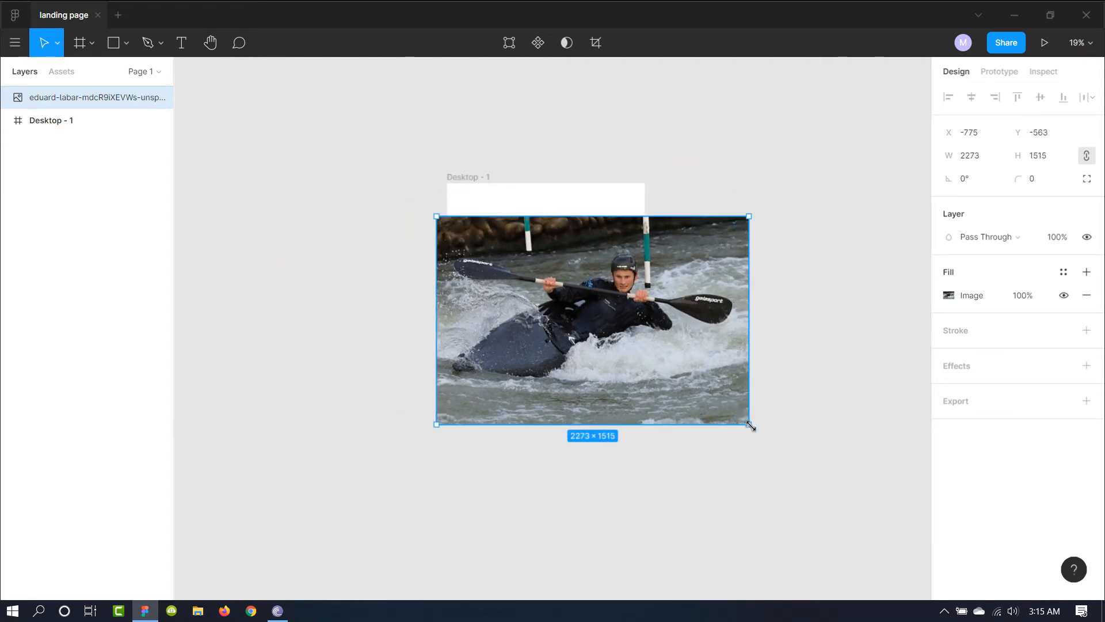
{"action": "double_click", "coordinate": [654, 359]}
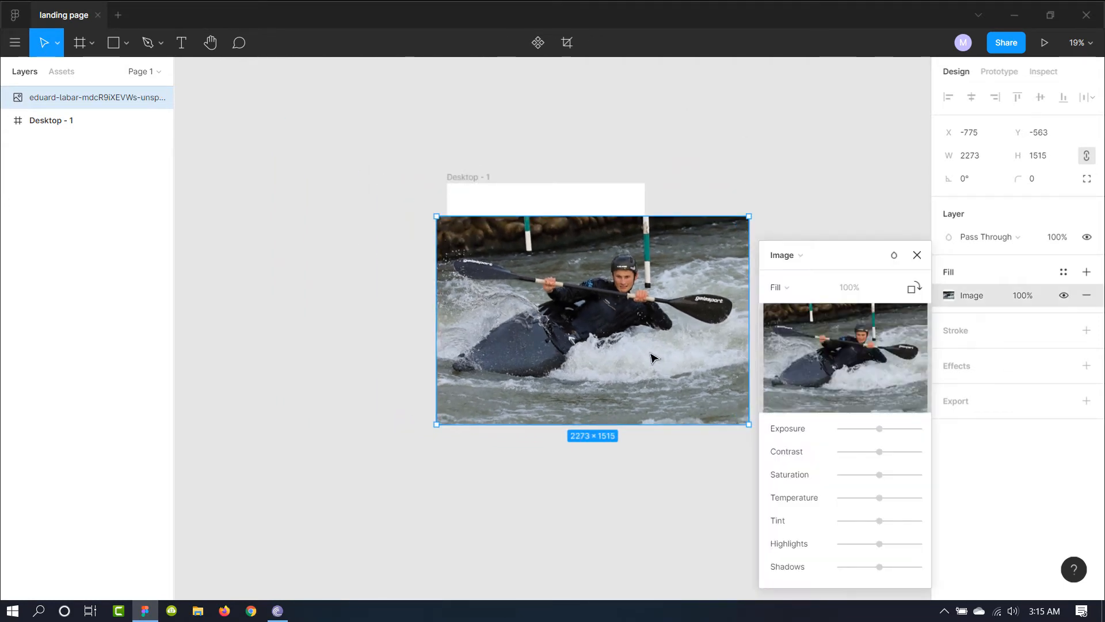
{"action": "left_click", "coordinate": [916, 255]}
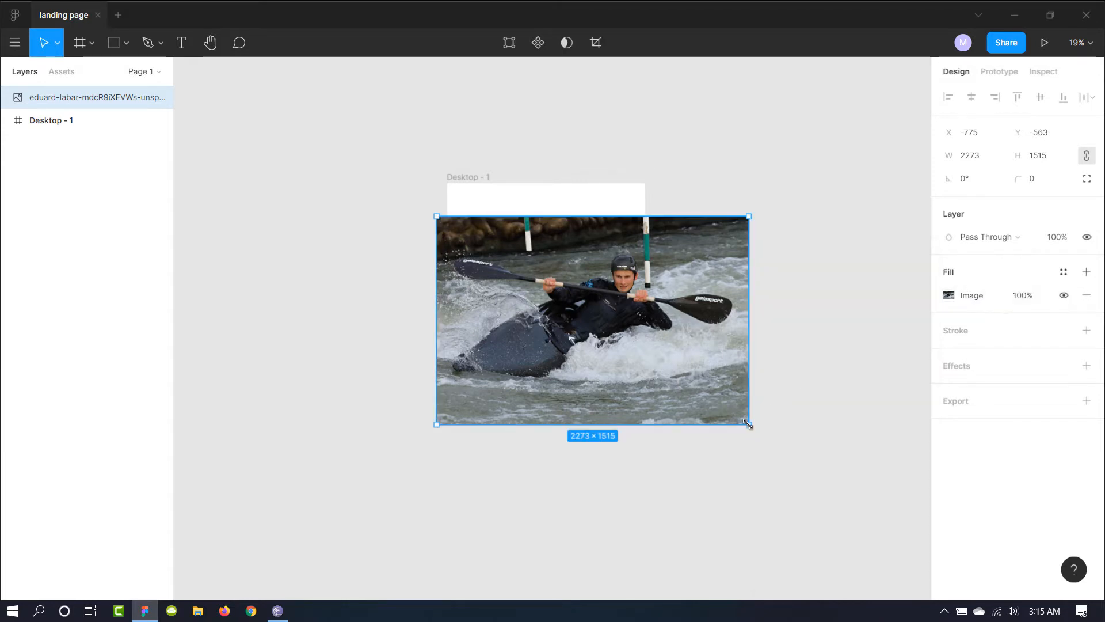
{"action": "left_click_drag", "start_coordinate": [748, 424], "coordinate": [635, 357]}
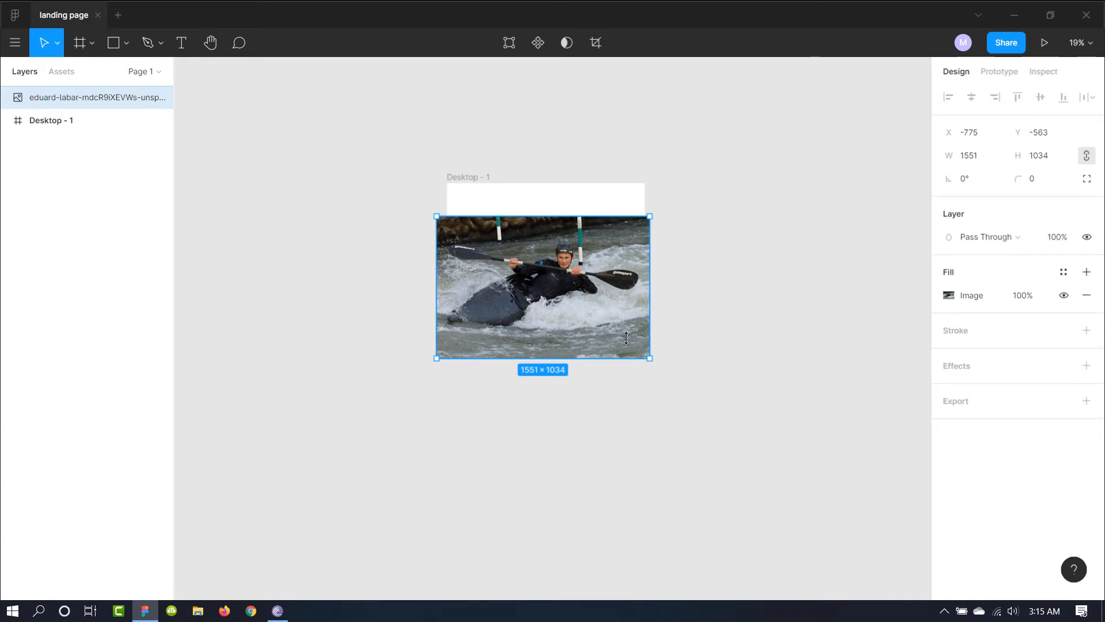
{"action": "mouse_move", "coordinate": [618, 305]}
{"action": "left_mouse_down"}
{"action": "mouse_move", "coordinate": [608, 247]}
{"action": "mouse_move", "coordinate": [623, 294]}
{"action": "left_mouse_up"}
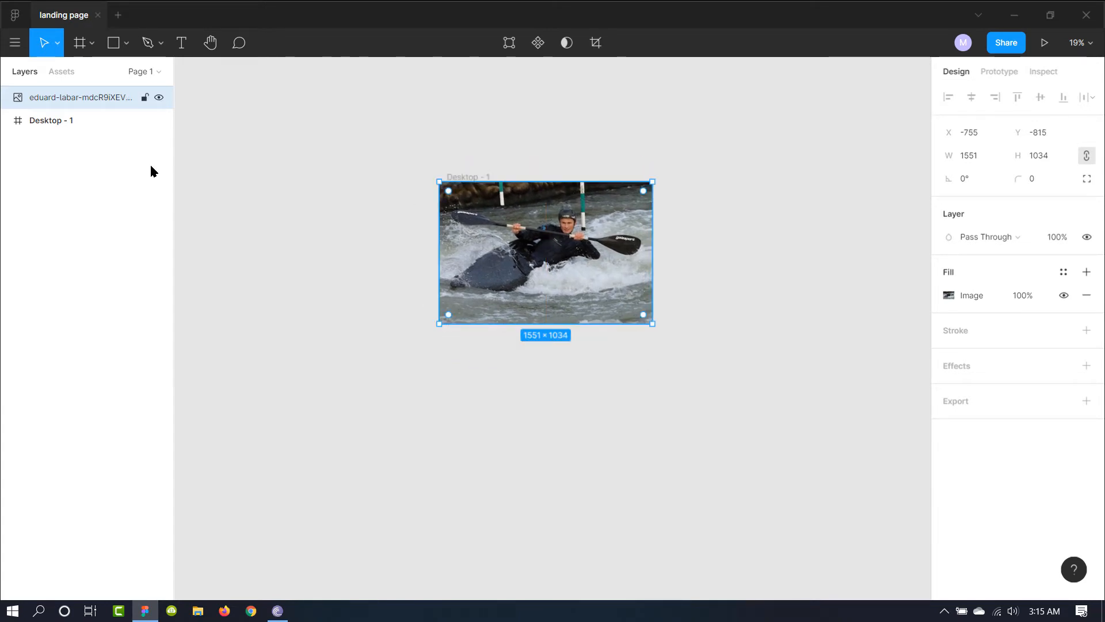
- Reorder the kayaker image layer beneath the Desktop - 1 frame, nest it inside as its background, and select the frame
{"action": "left_click_drag", "start_coordinate": [96, 108], "coordinate": [102, 133]}
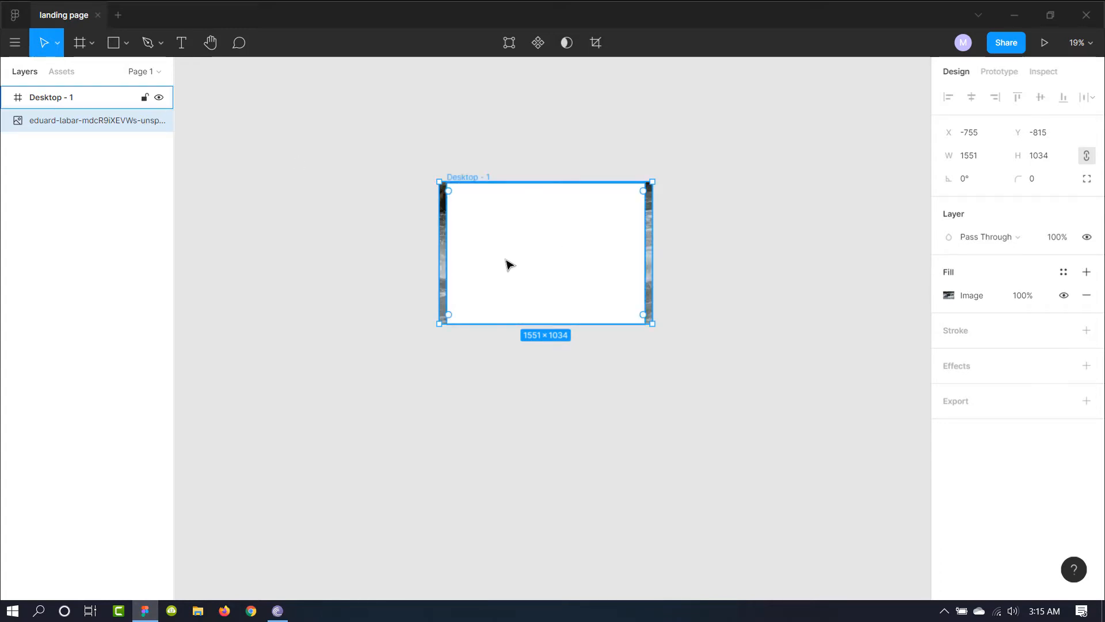
{"action": "scroll", "coordinate": [469, 252], "scroll_direction": "up", "scroll_amount": 5}
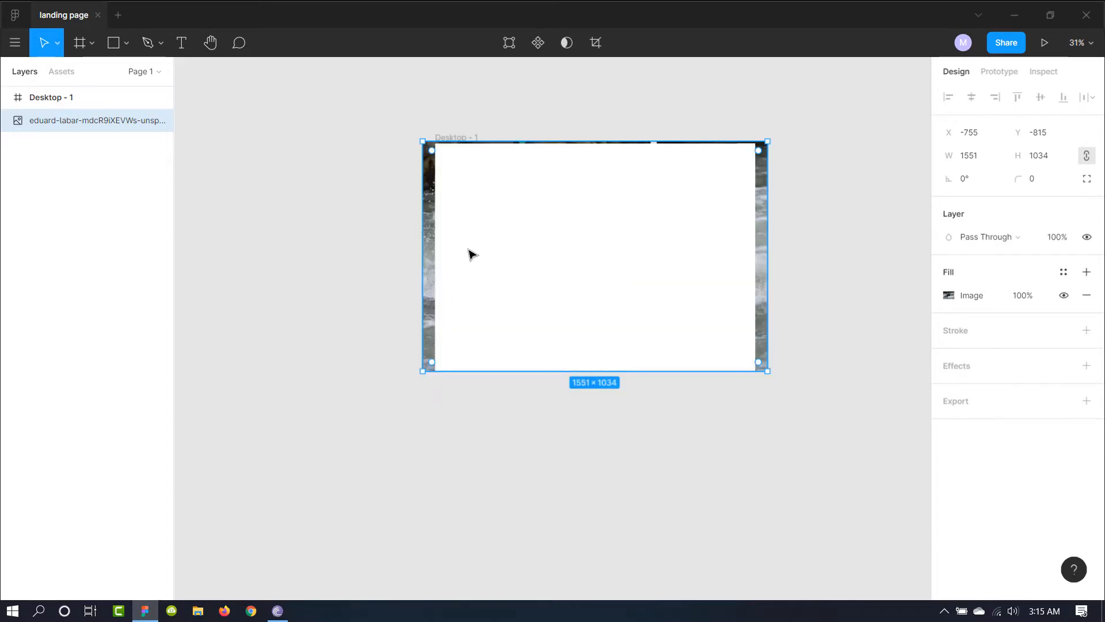
{"action": "left_click_drag", "start_coordinate": [601, 236], "coordinate": [503, 306]}
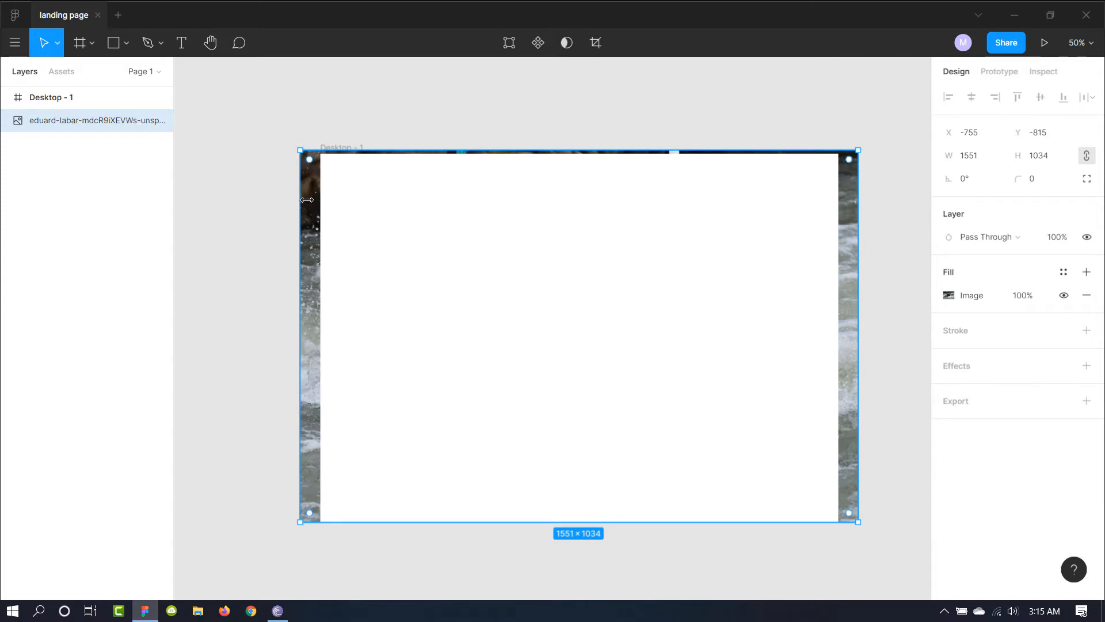
{"action": "left_click_drag", "start_coordinate": [311, 173], "coordinate": [310, 176]}
{"action": "left_click_drag", "start_coordinate": [64, 119], "coordinate": [95, 119]}
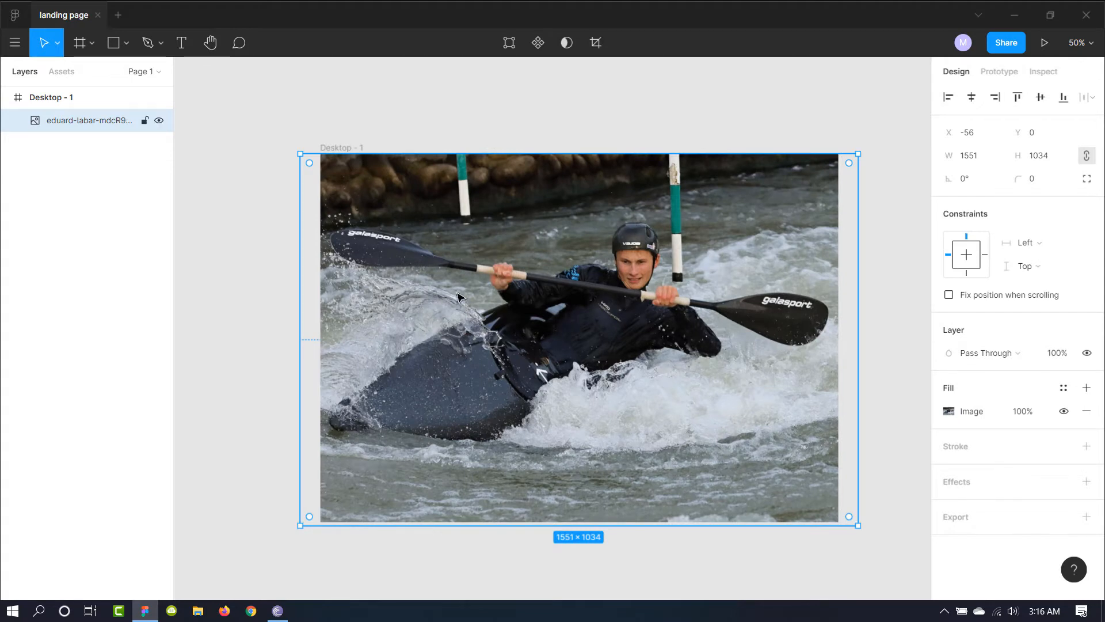
{"action": "left_click", "coordinate": [883, 301]}
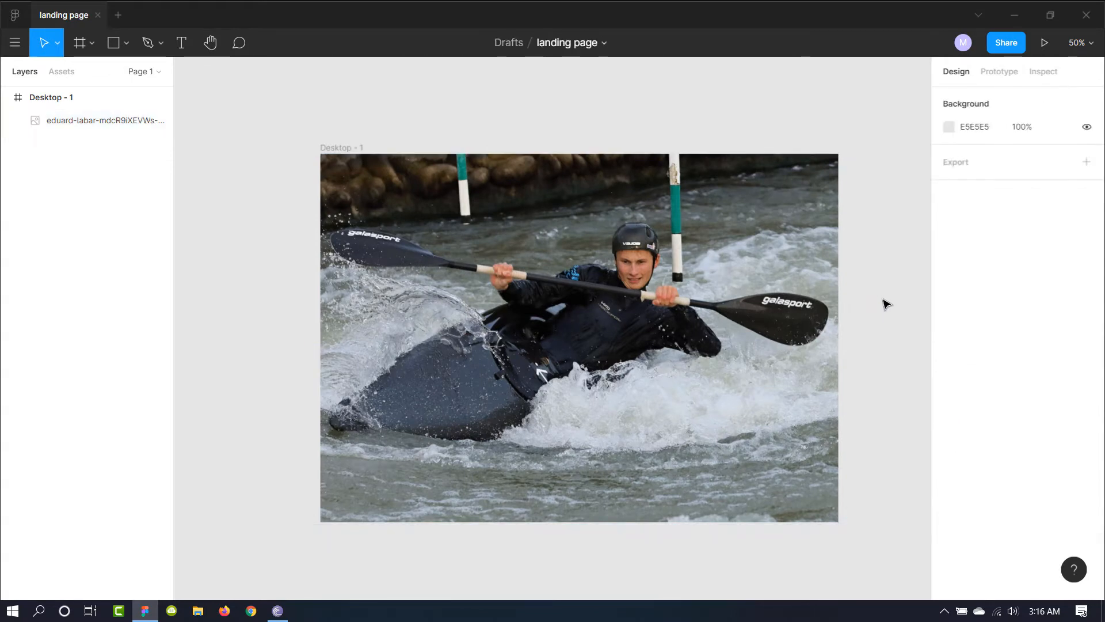
{"action": "left_click", "coordinate": [567, 290]}
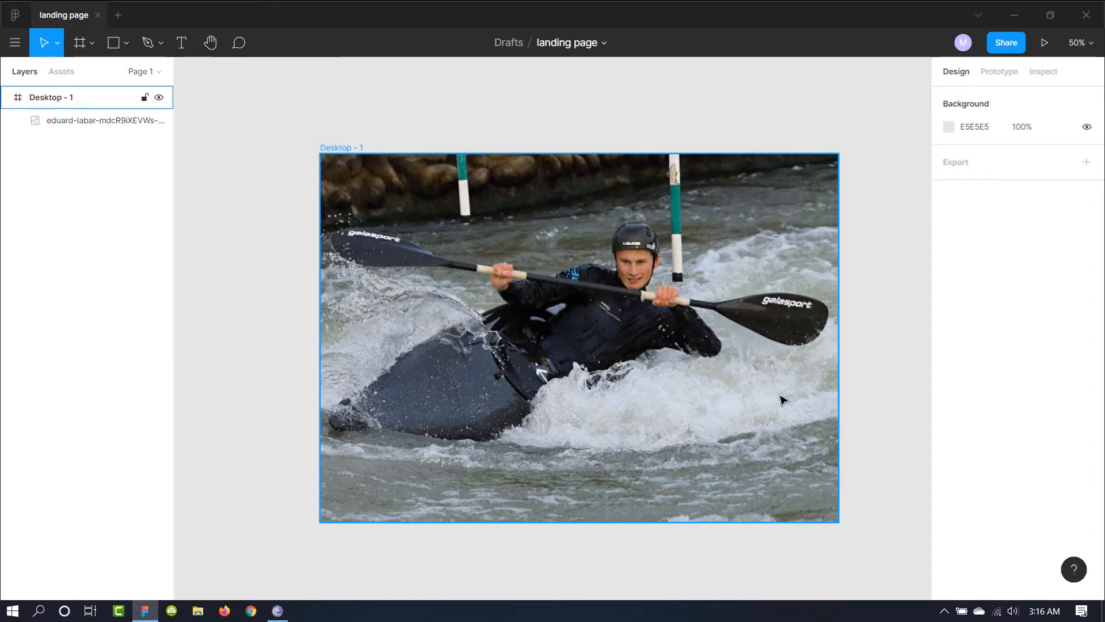
{"action": "left_click", "coordinate": [581, 400]}
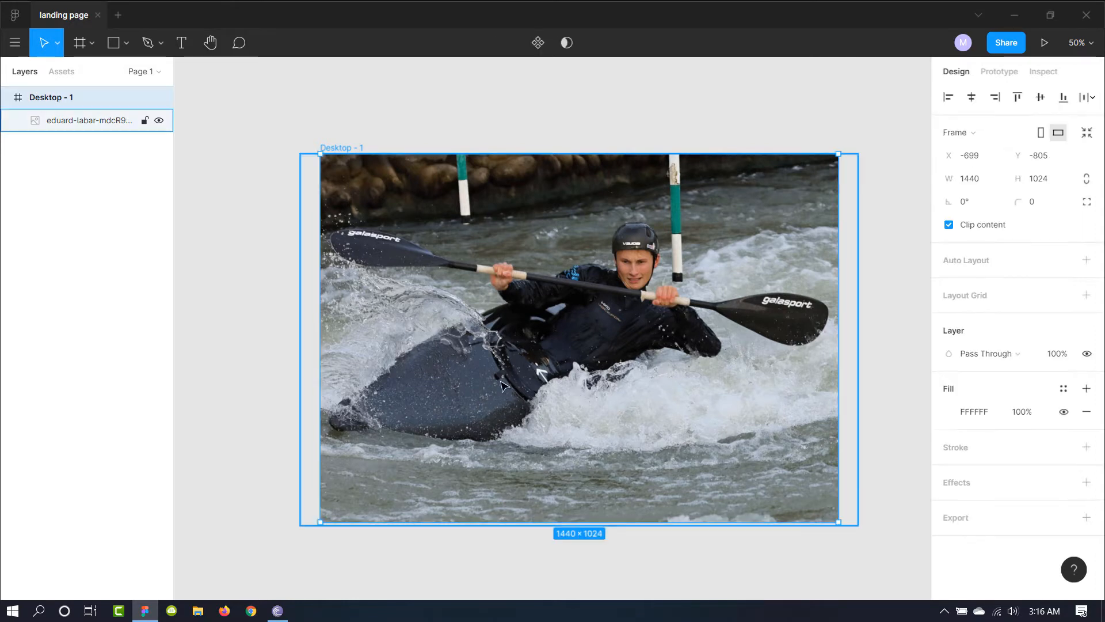
- Add a text box of about 826×248 over the kayak in the lower-left part of the frame, containing NEXT
{"action": "left_click", "coordinate": [438, 386]}
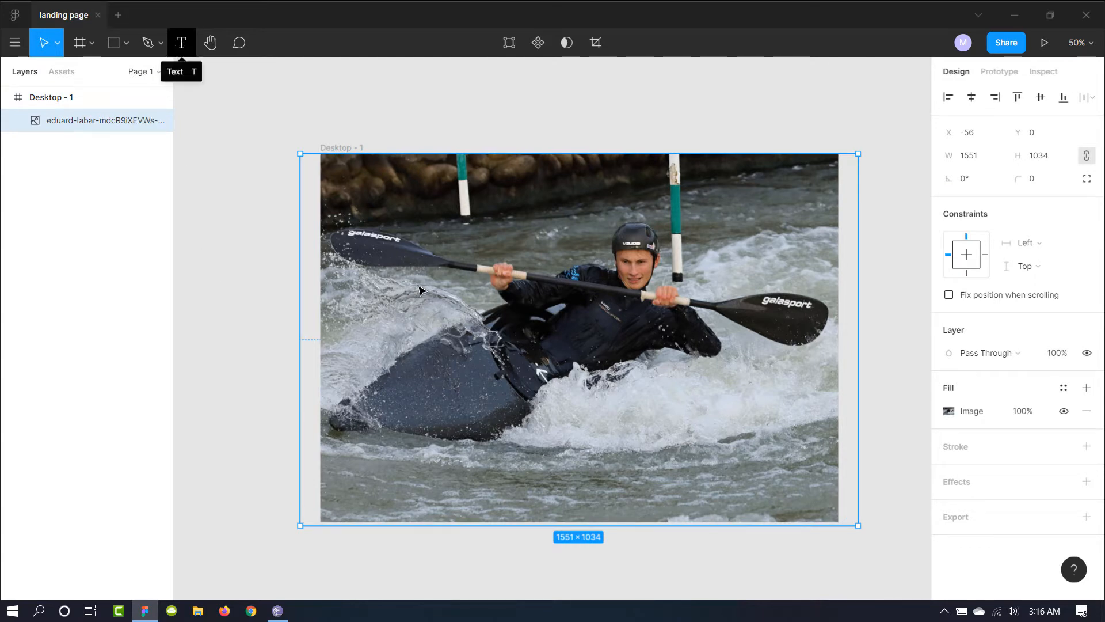
{"action": "key", "text": "t"}
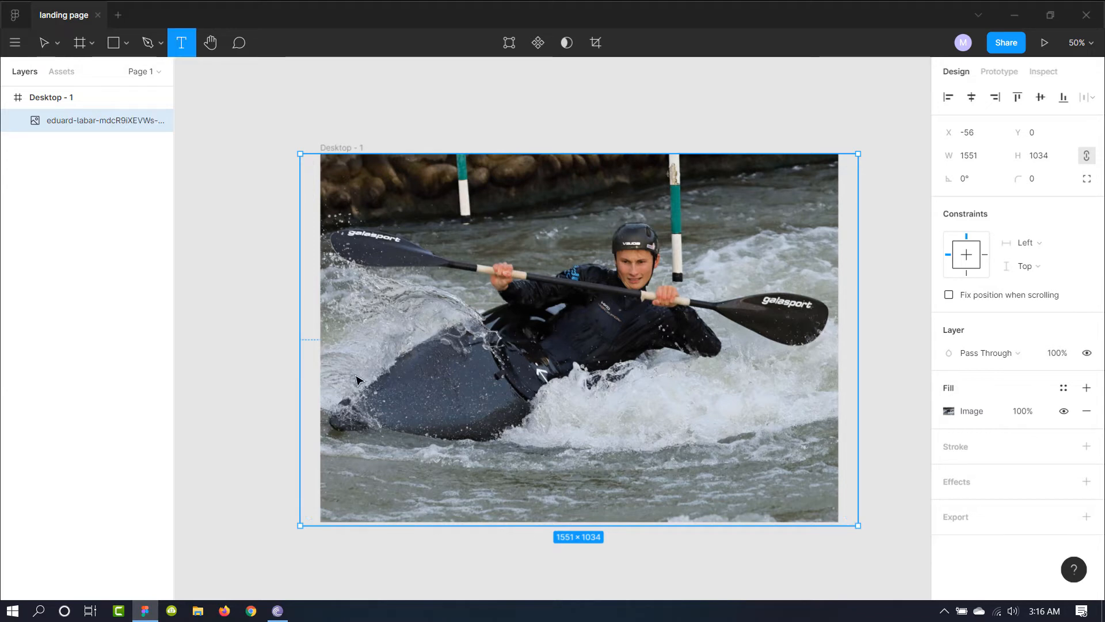
{"action": "left_click_drag", "start_coordinate": [359, 349], "coordinate": [657, 439]}
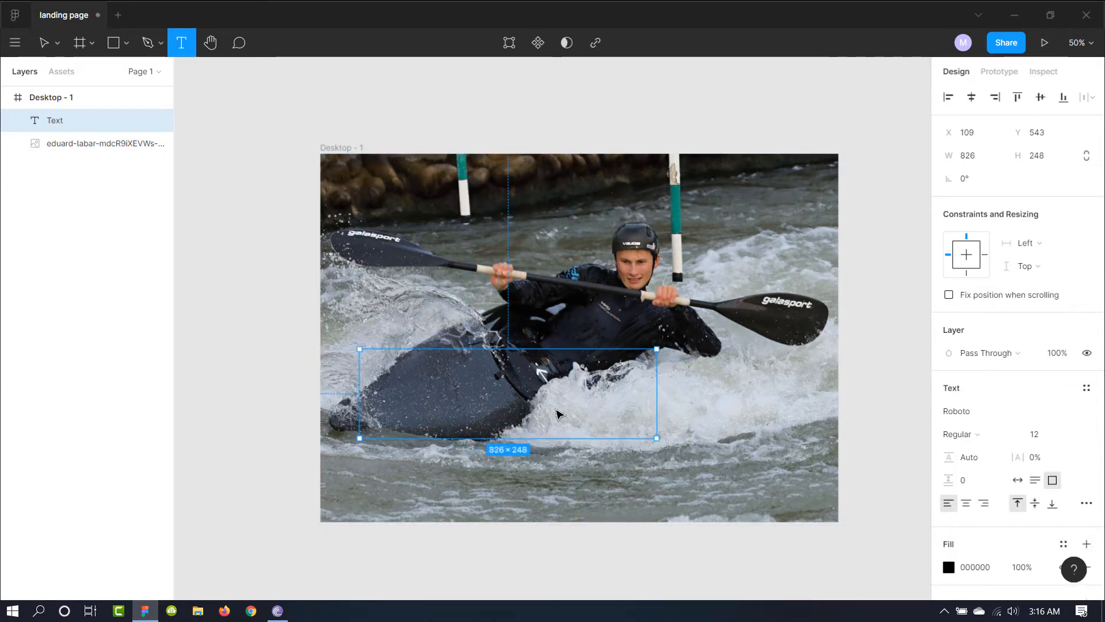
{"action": "key", "text": "Escape"}
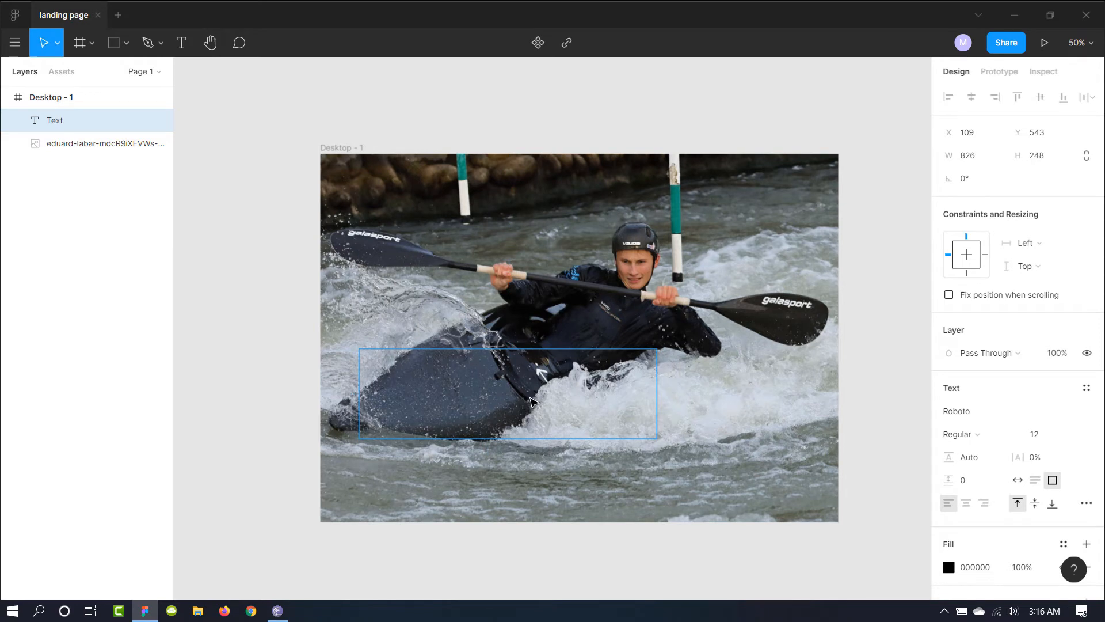
{"action": "type", "text": "NEXT"}
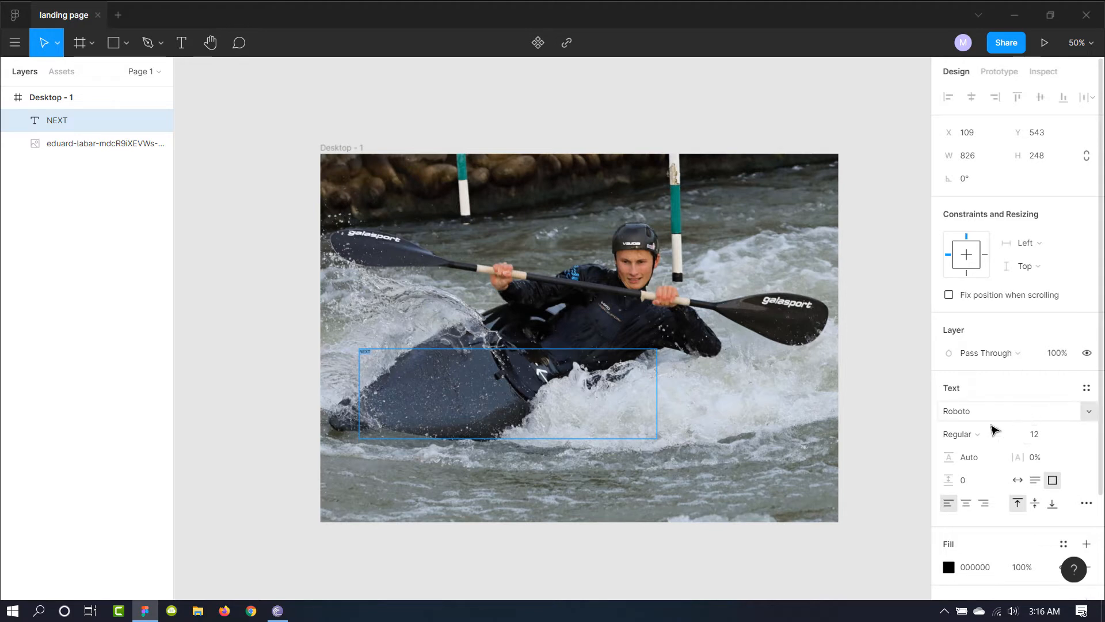
- Set the NEXT text to the Poppins font in Bold weight at size 288
{"action": "scroll", "coordinate": [990, 417], "scroll_direction": "down", "scroll_amount": 2}
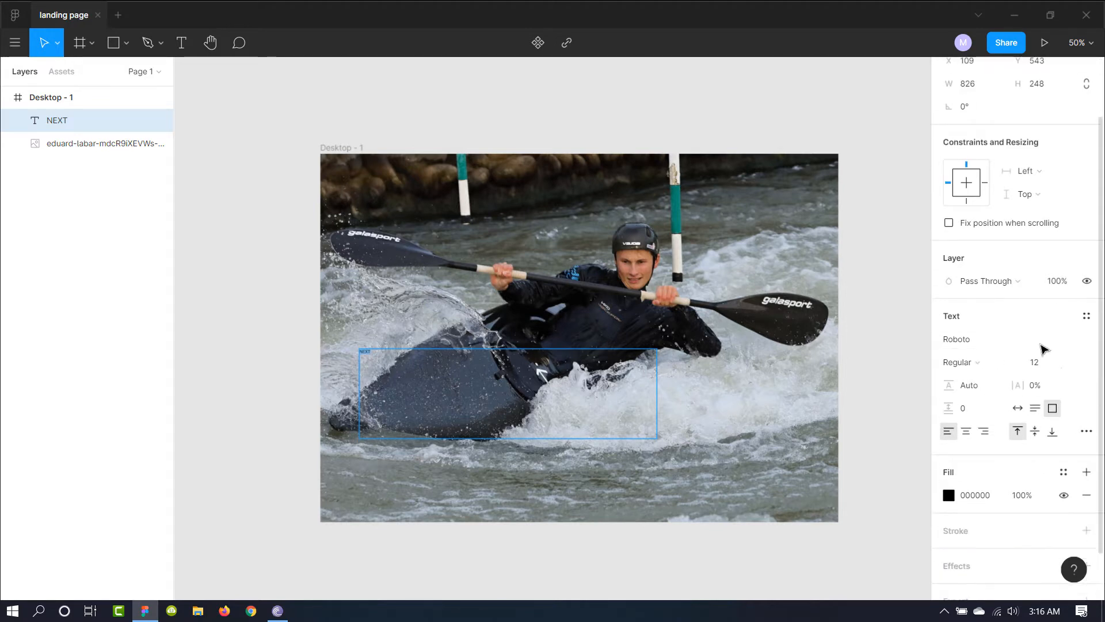
{"action": "left_click", "coordinate": [998, 340]}
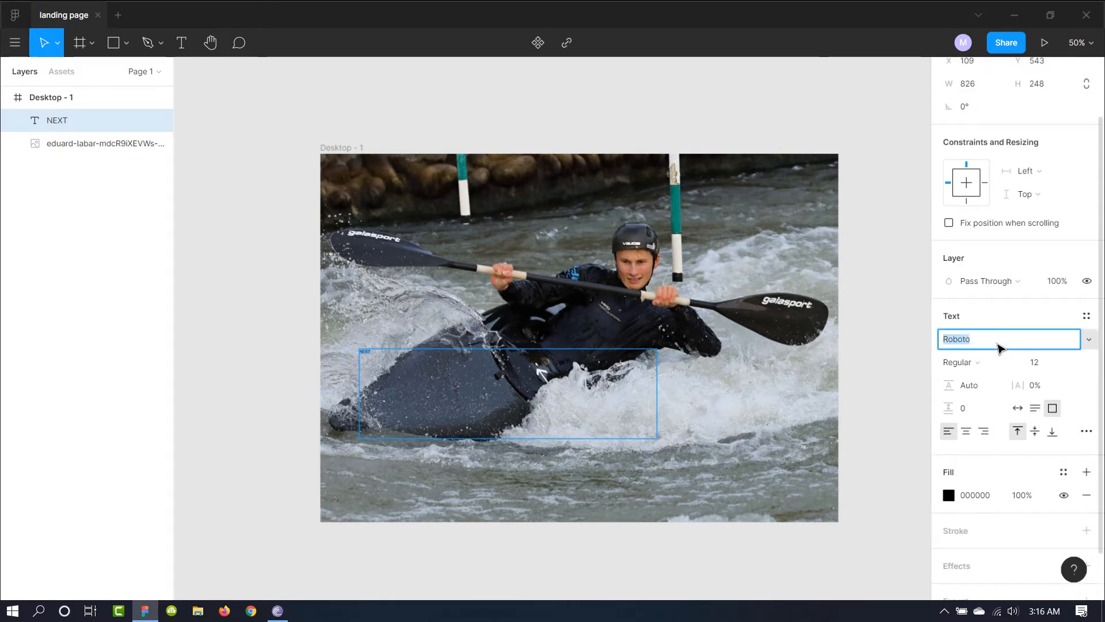
{"action": "type", "text": "P"}
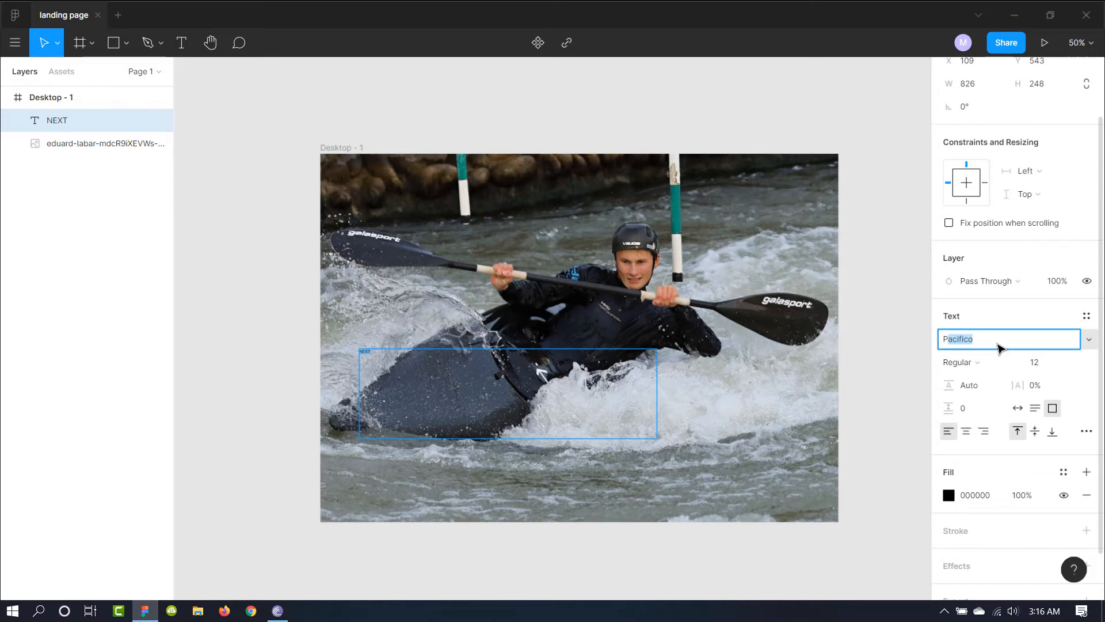
{"action": "type", "text": "oppins"}
{"action": "key", "text": "Return"}
{"action": "left_click", "coordinate": [993, 365]}
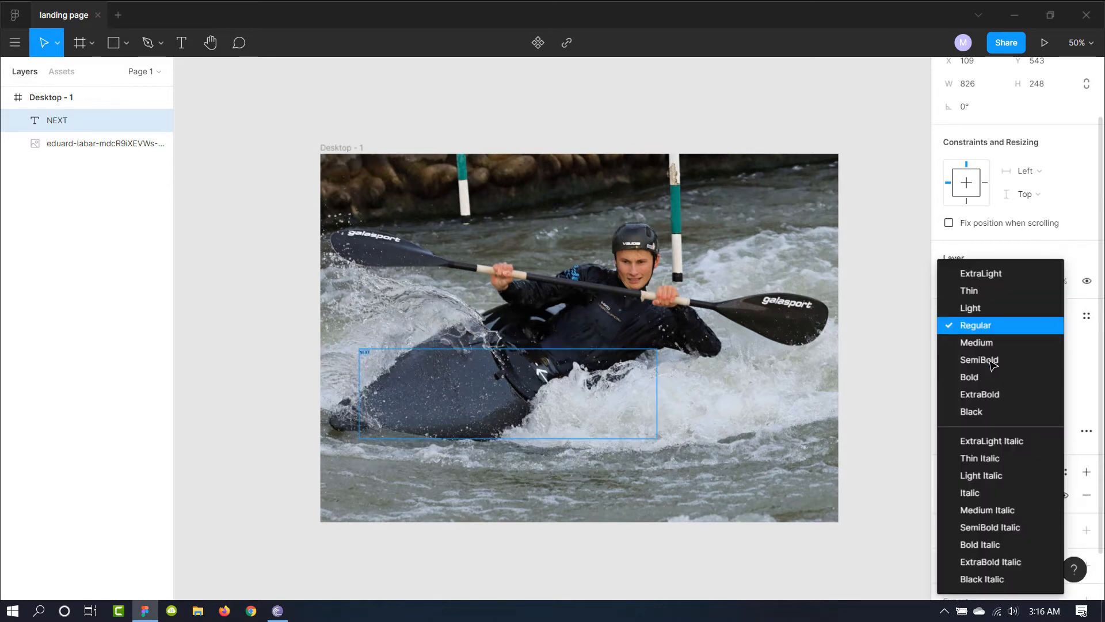
{"action": "left_click", "coordinate": [987, 376]}
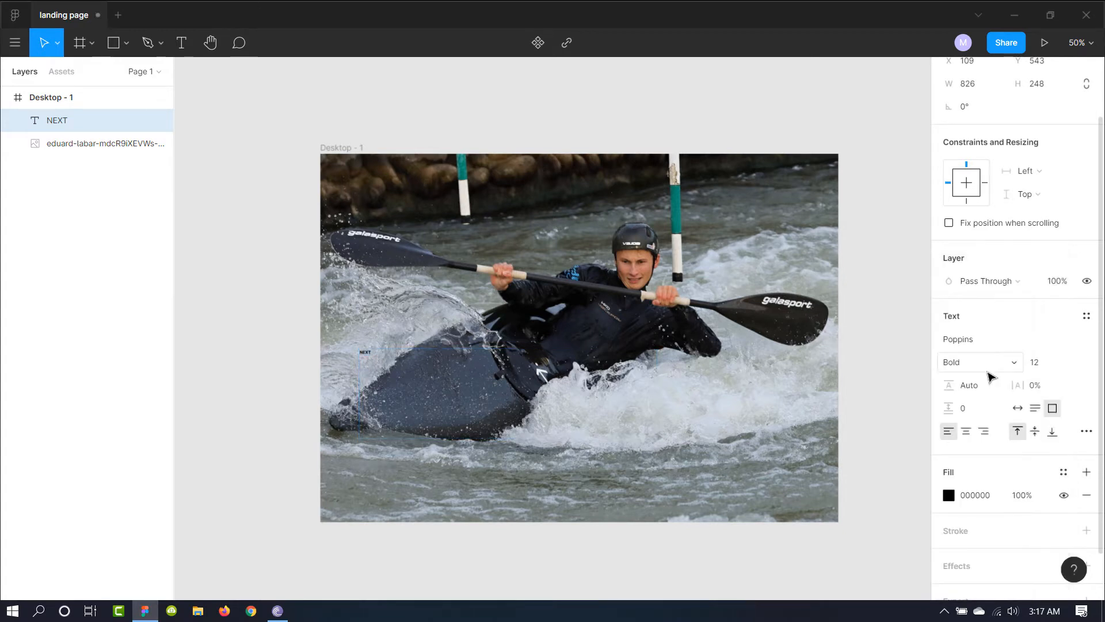
{"action": "left_click", "coordinate": [1073, 362]}
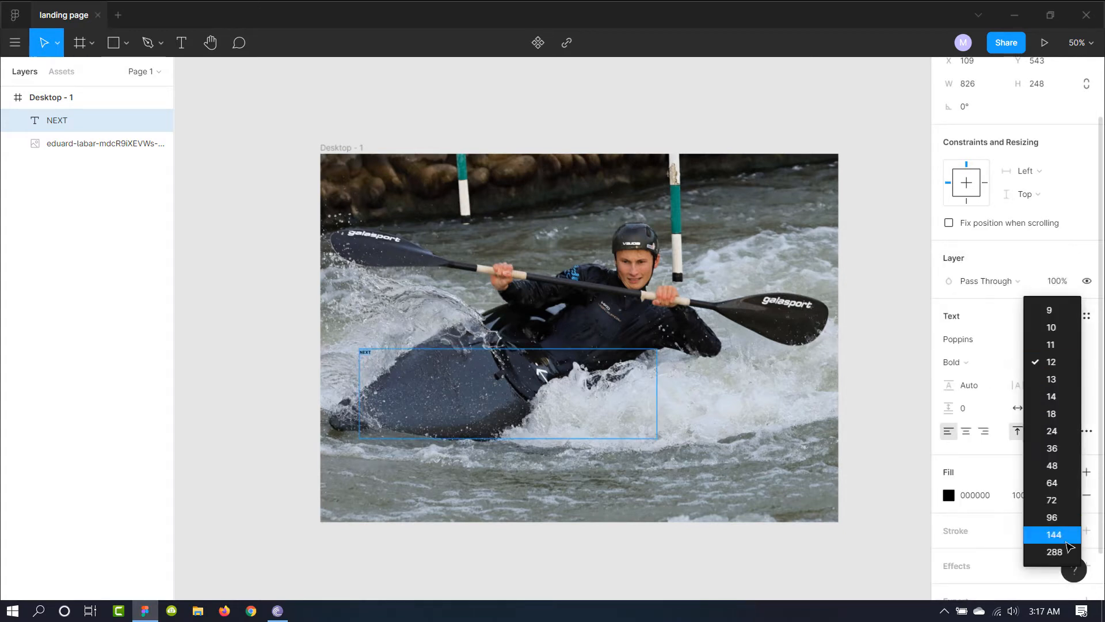
{"action": "left_click", "coordinate": [1056, 552]}
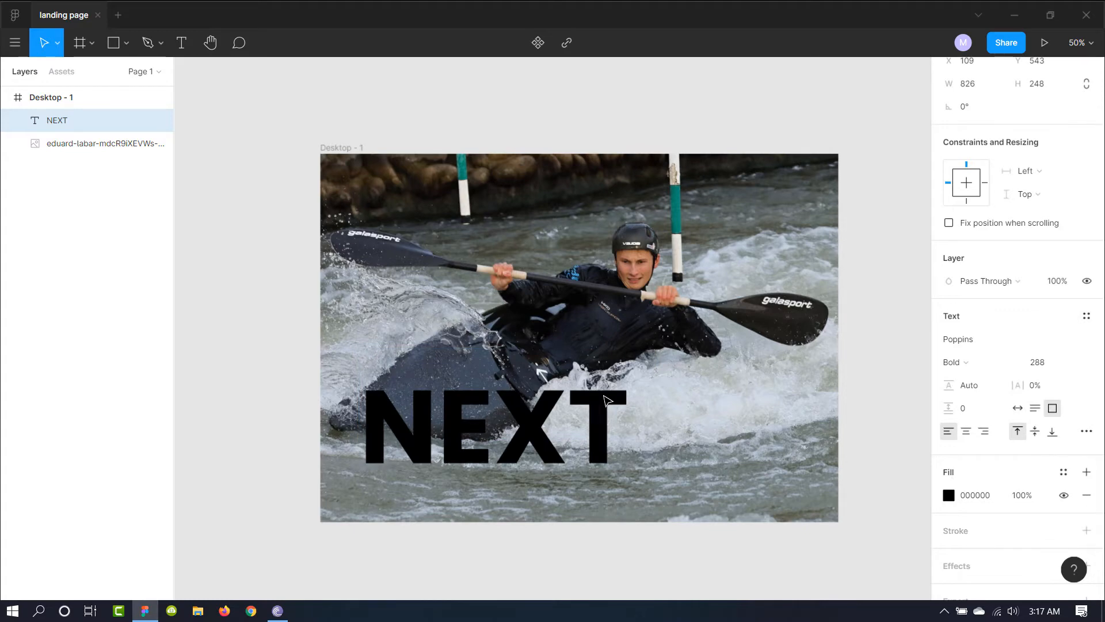
- Change the fill color of the NEXT text to white, FFFFFF
{"action": "scroll", "coordinate": [869, 448], "scroll_direction": "down", "scroll_amount": 2}
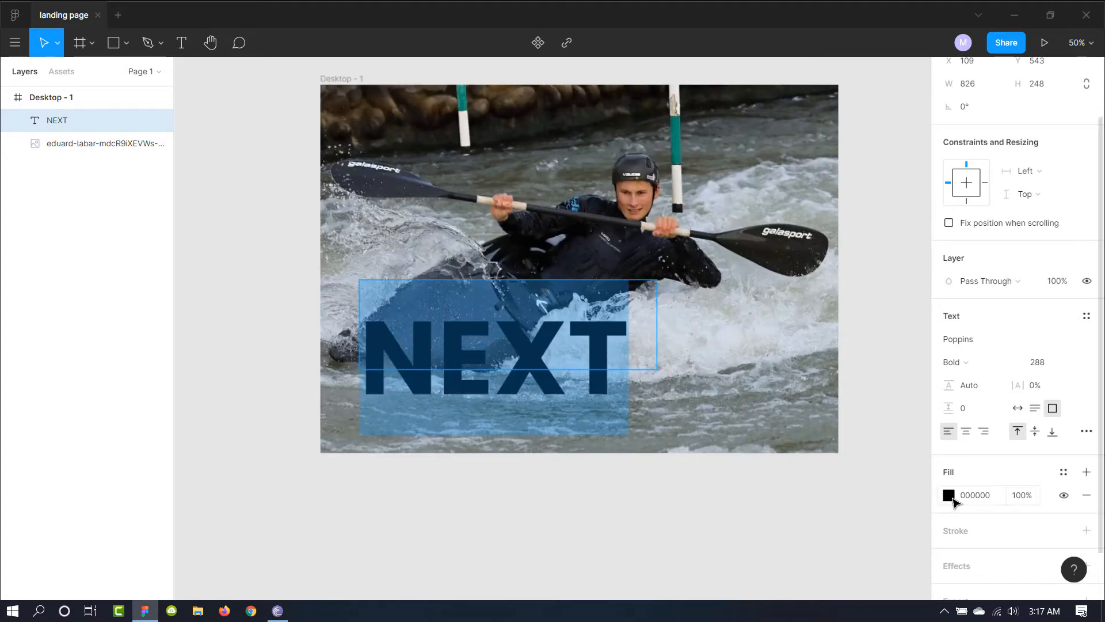
{"action": "type", "text": "FFFFFF"}
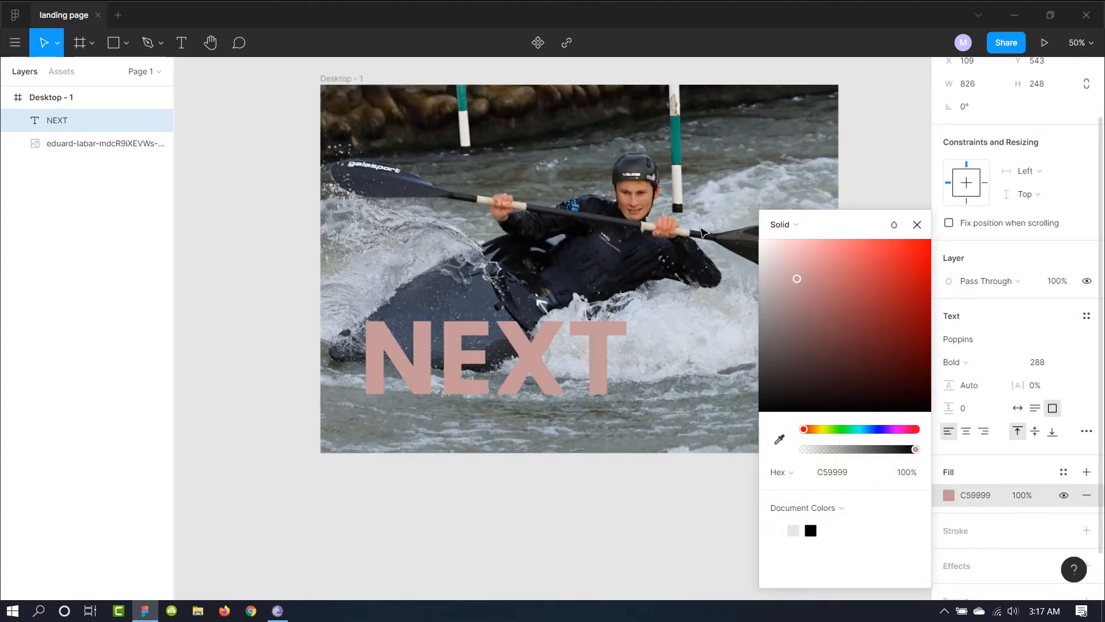
{"action": "key", "text": "Return"}
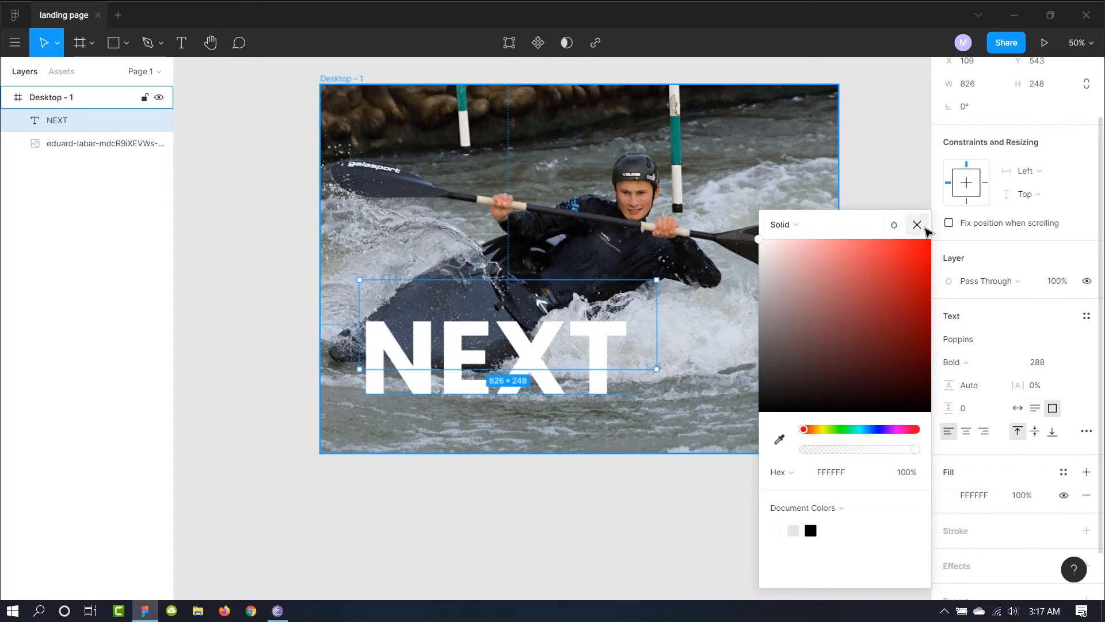
{"action": "left_click", "coordinate": [917, 225]}
- Reduce the font size of the NEXT text, trying 144 and settling on 195
{"action": "left_click", "coordinate": [1074, 363]}
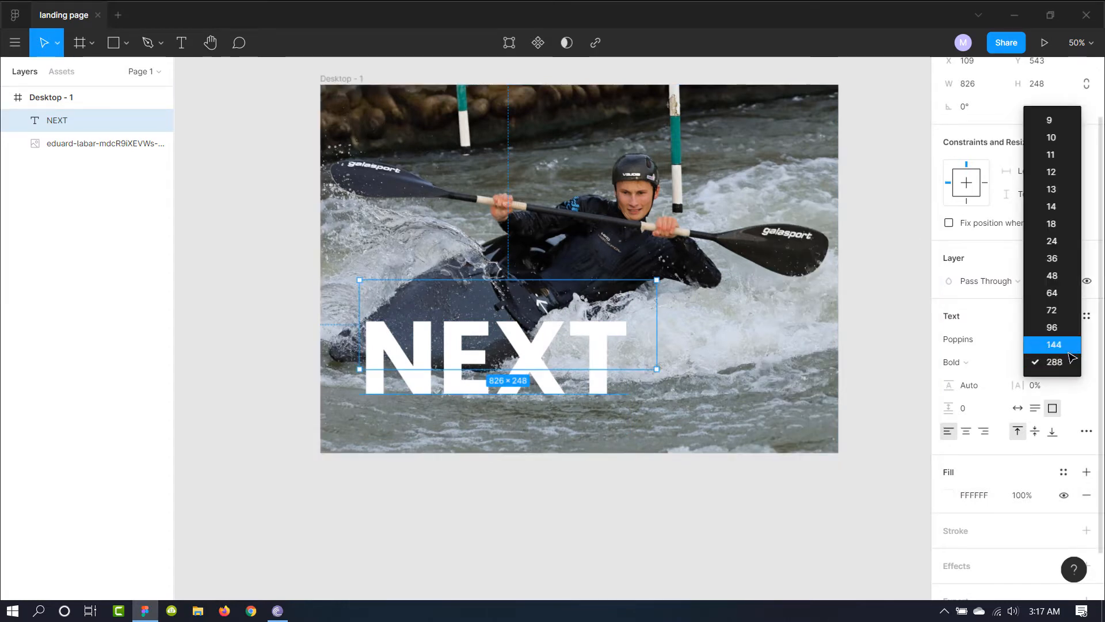
{"action": "left_click", "coordinate": [1063, 344]}
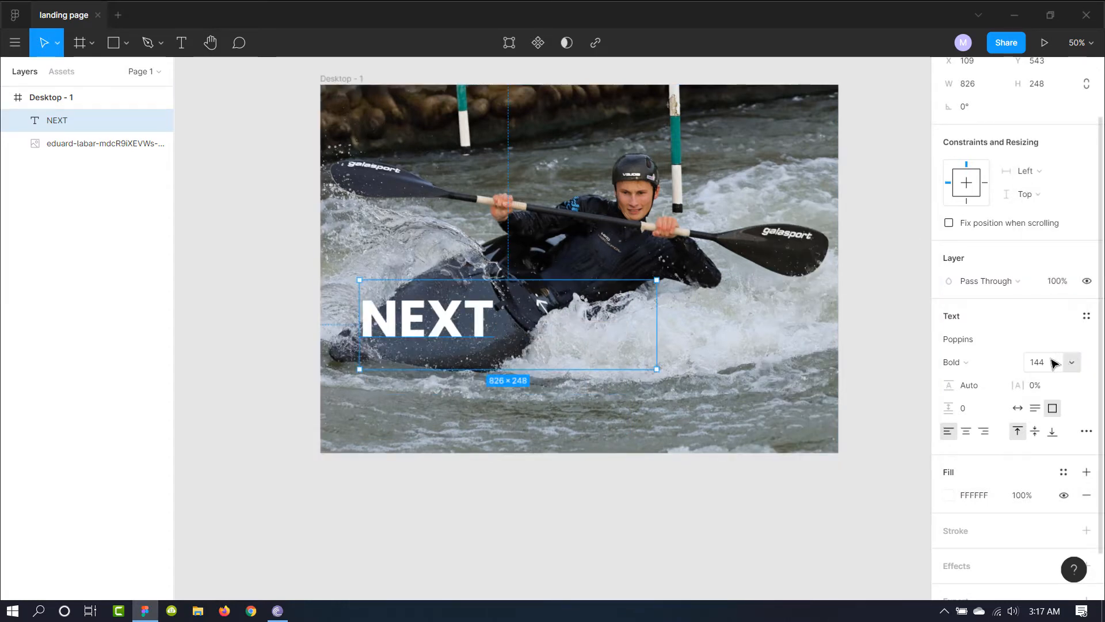
{"action": "left_click", "coordinate": [1042, 362]}
{"action": "left_click_drag", "start_coordinate": [1038, 361], "coordinate": [1085, 397]}
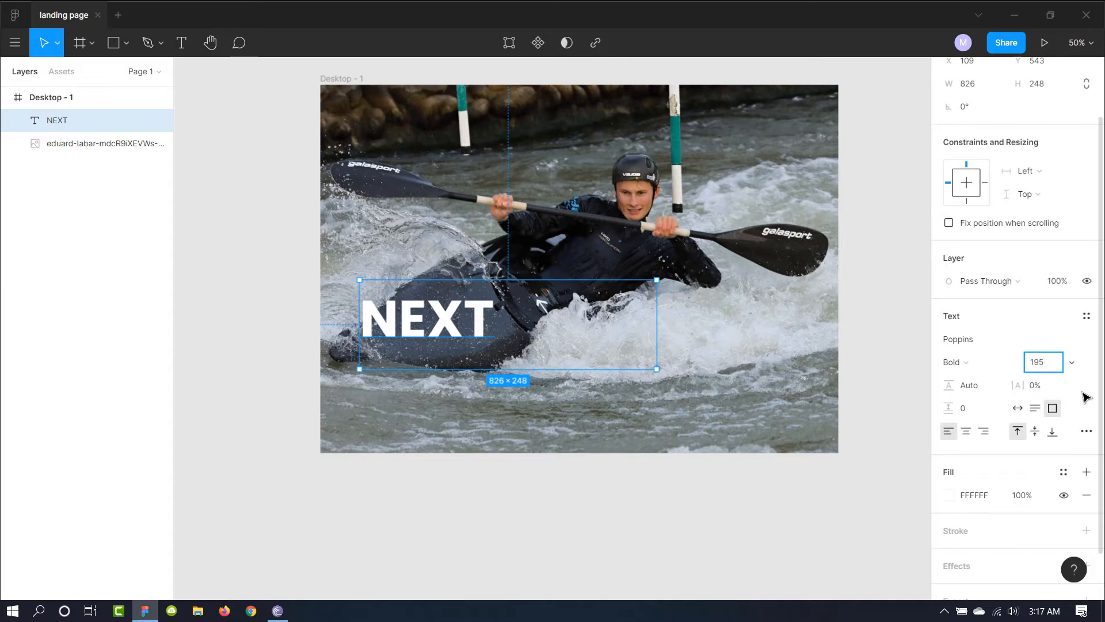
{"action": "type", "text": "95"}
{"action": "key", "text": "Return"}
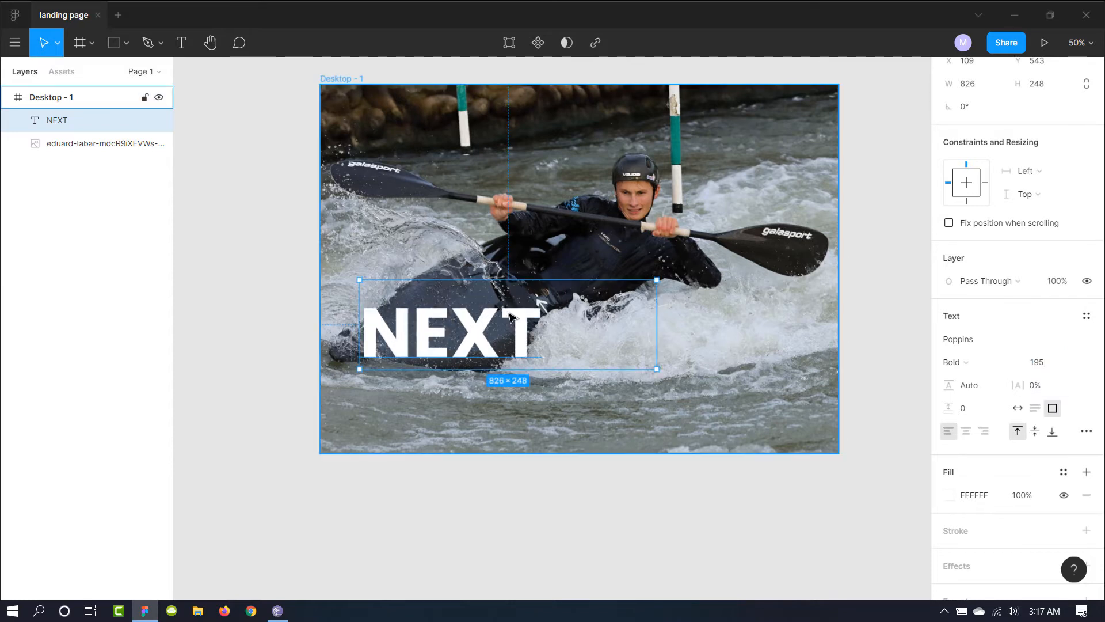
- Shorten the NEXT text box from its upper edge to a height of about 212 and align its text vertically to the middle
{"action": "left_click_drag", "start_coordinate": [520, 282], "coordinate": [521, 295]}
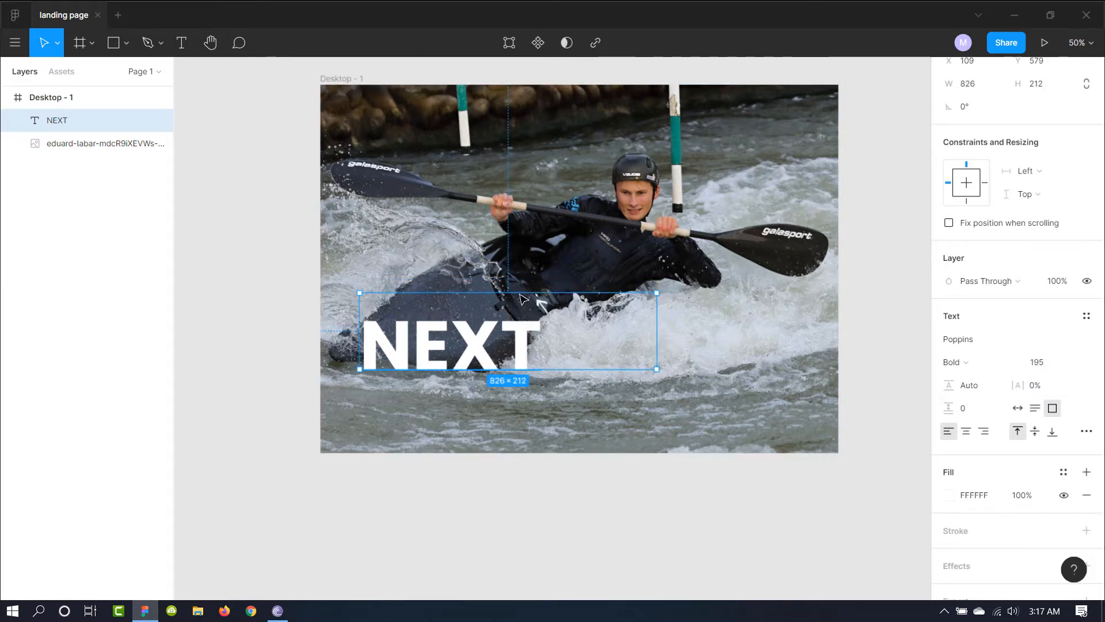
{"action": "left_click", "coordinate": [1035, 432]}
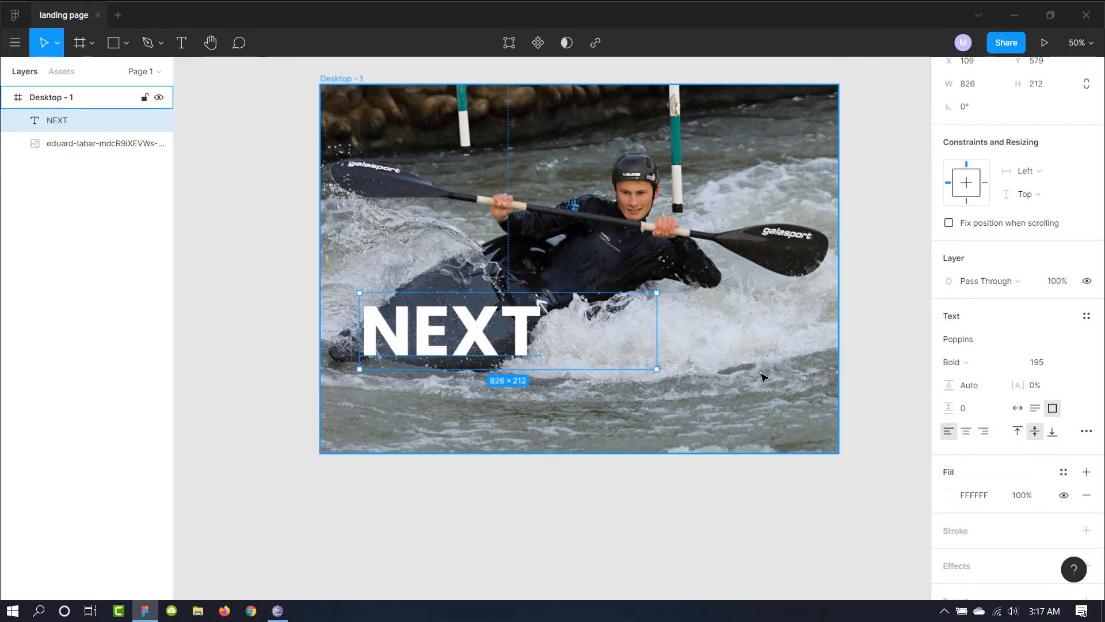
{"action": "key", "text": "Escape"}
{"action": "left_click", "coordinate": [520, 330]}
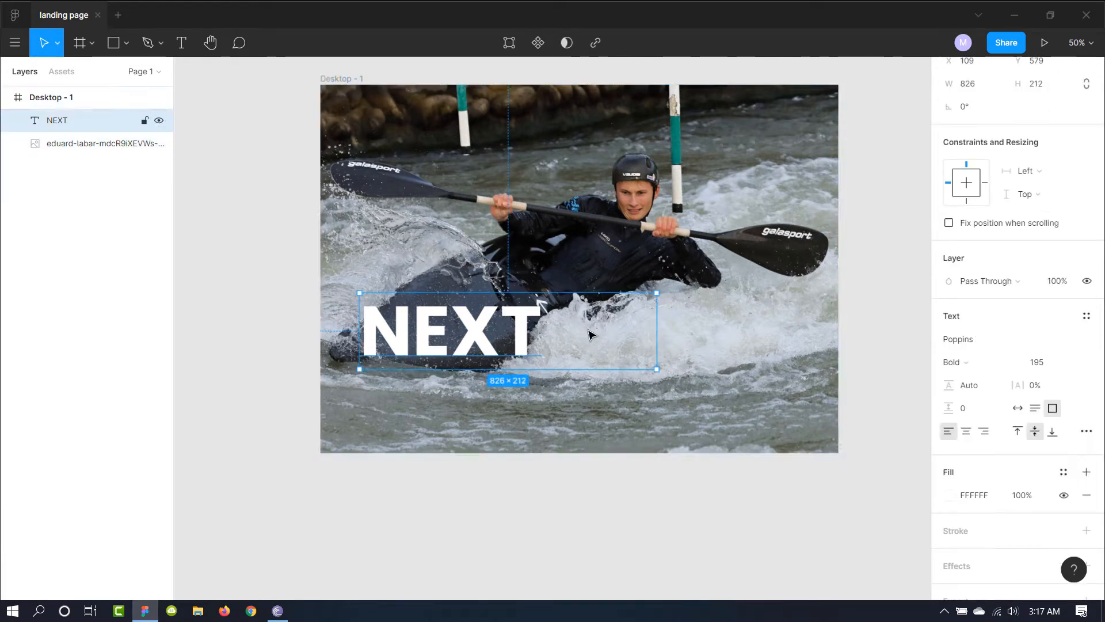
{"action": "key", "text": "Escape"}
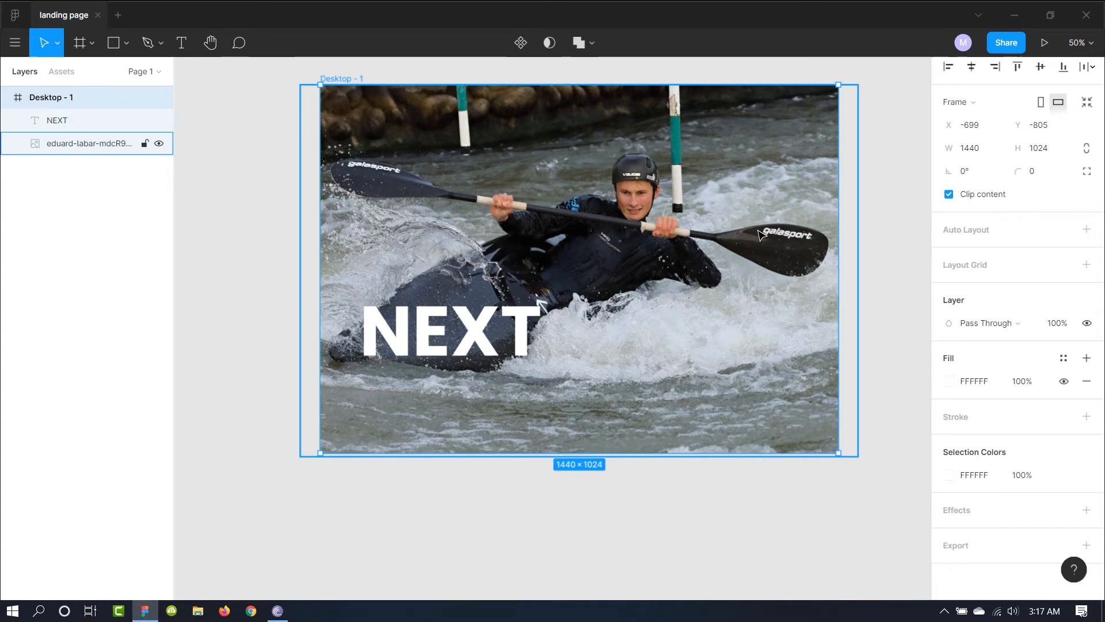
- Draw a 1440×1024 rectangle covering the desktop frame and place its layer between the NEXT text and the kayaker image
{"action": "left_click", "coordinate": [536, 181]}
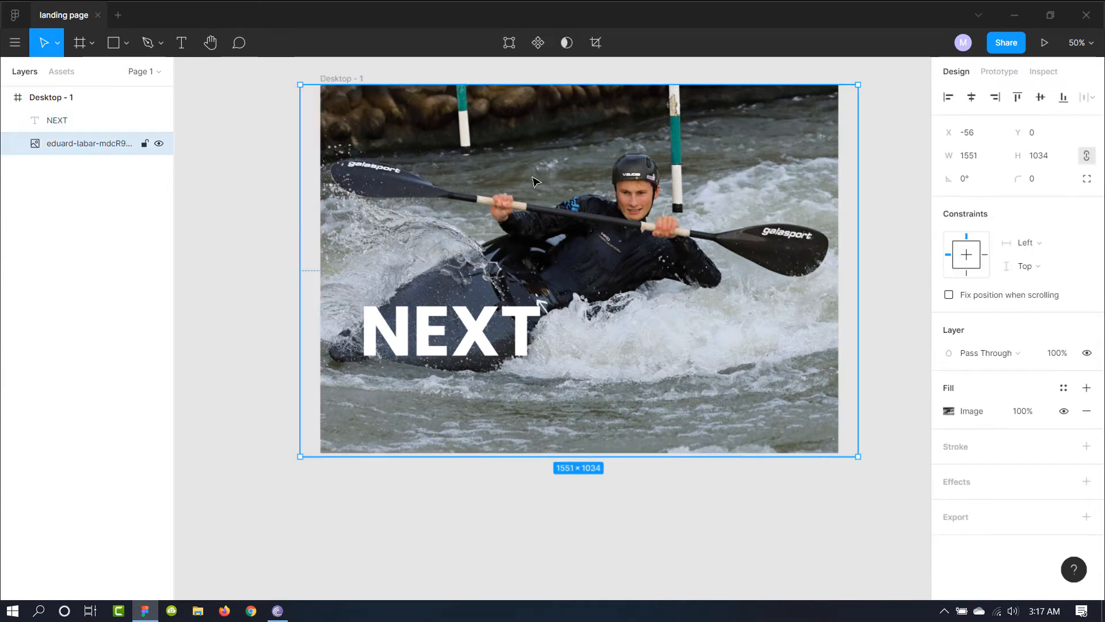
{"action": "left_click", "coordinate": [126, 42]}
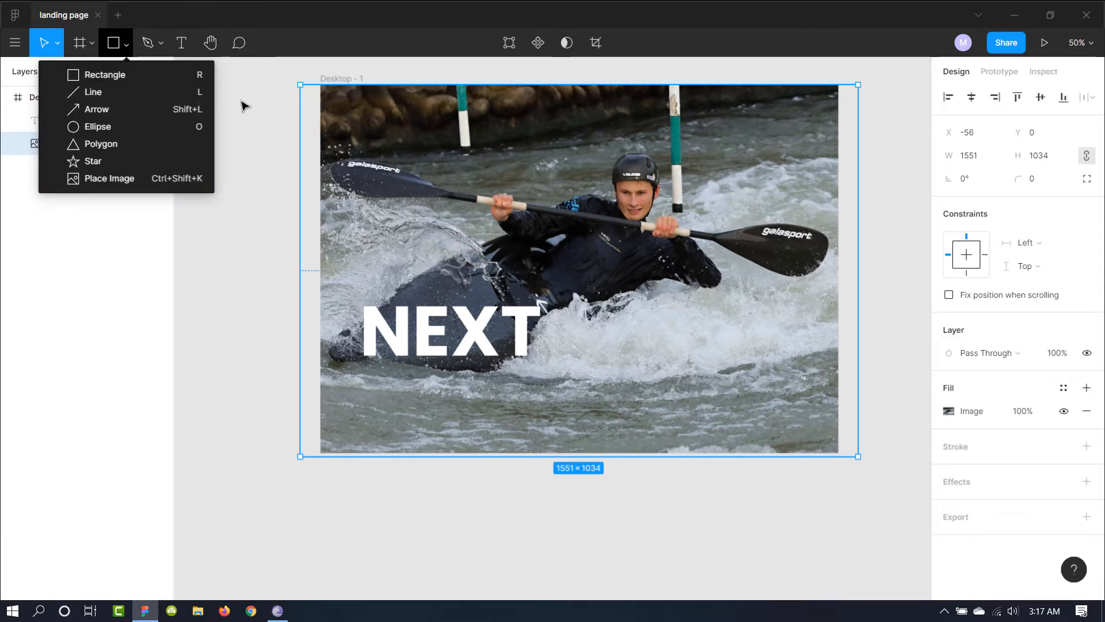
{"action": "left_click", "coordinate": [216, 155]}
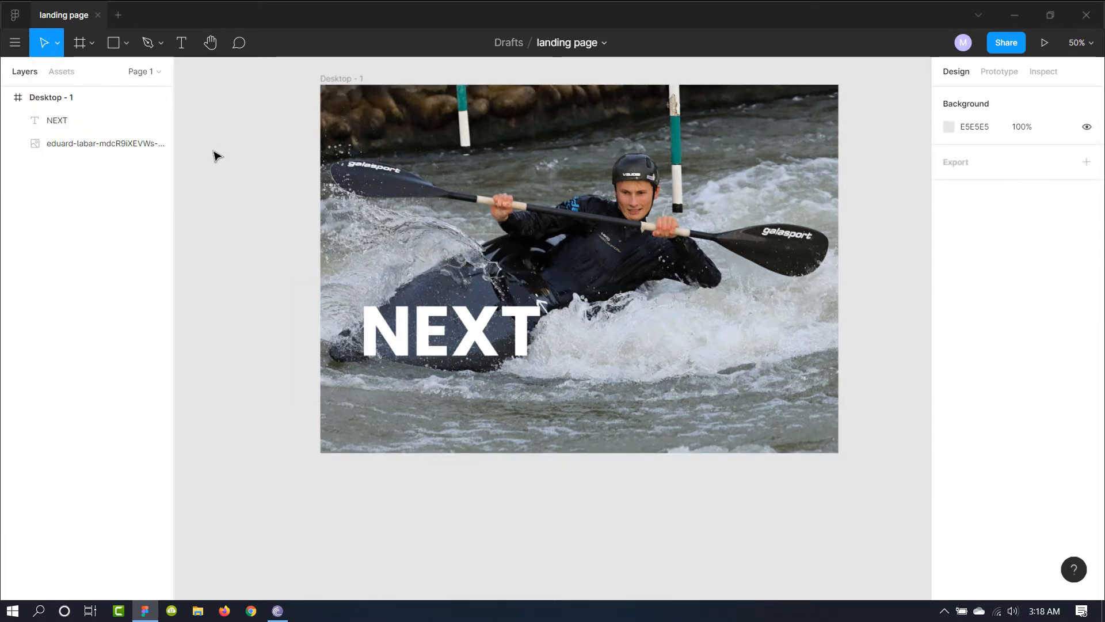
{"action": "key", "text": "r"}
{"action": "left_click_drag", "start_coordinate": [313, 84], "coordinate": [812, 442]}
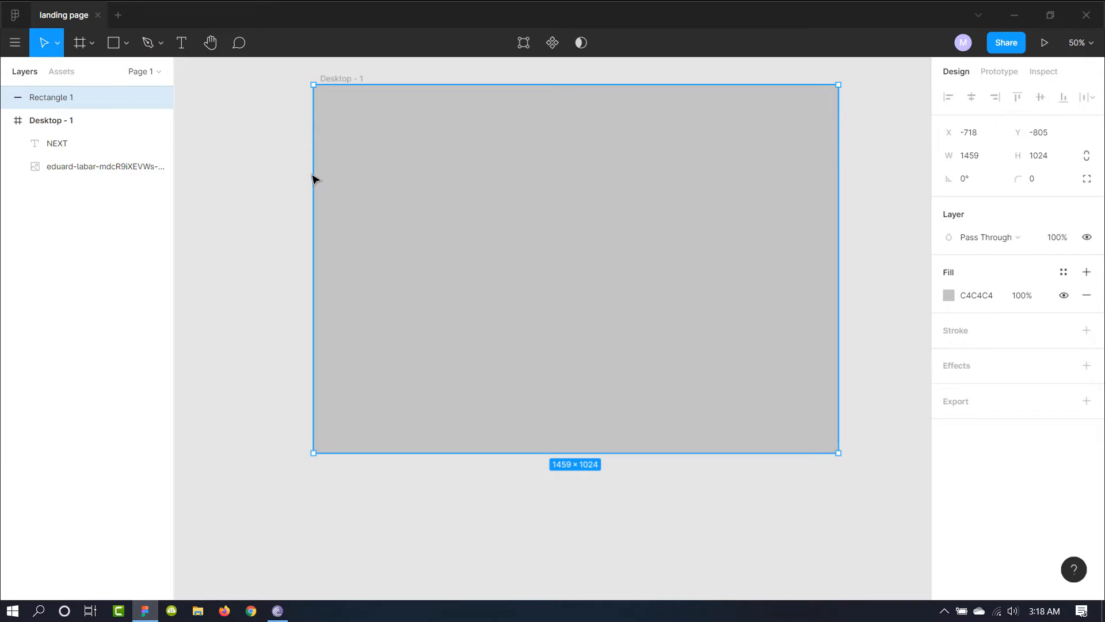
{"action": "mouse_move", "coordinate": [312, 174]}
{"action": "left_mouse_down"}
{"action": "mouse_move", "coordinate": [338, 177]}
{"action": "mouse_move", "coordinate": [323, 173]}
{"action": "left_mouse_up"}
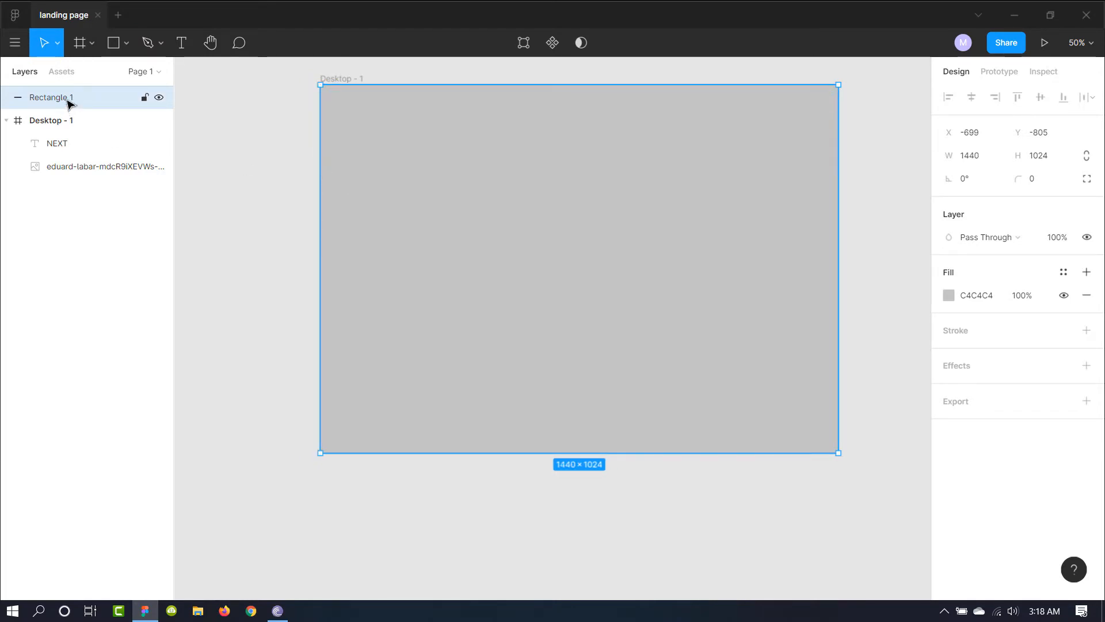
{"action": "left_click_drag", "start_coordinate": [69, 100], "coordinate": [98, 145]}
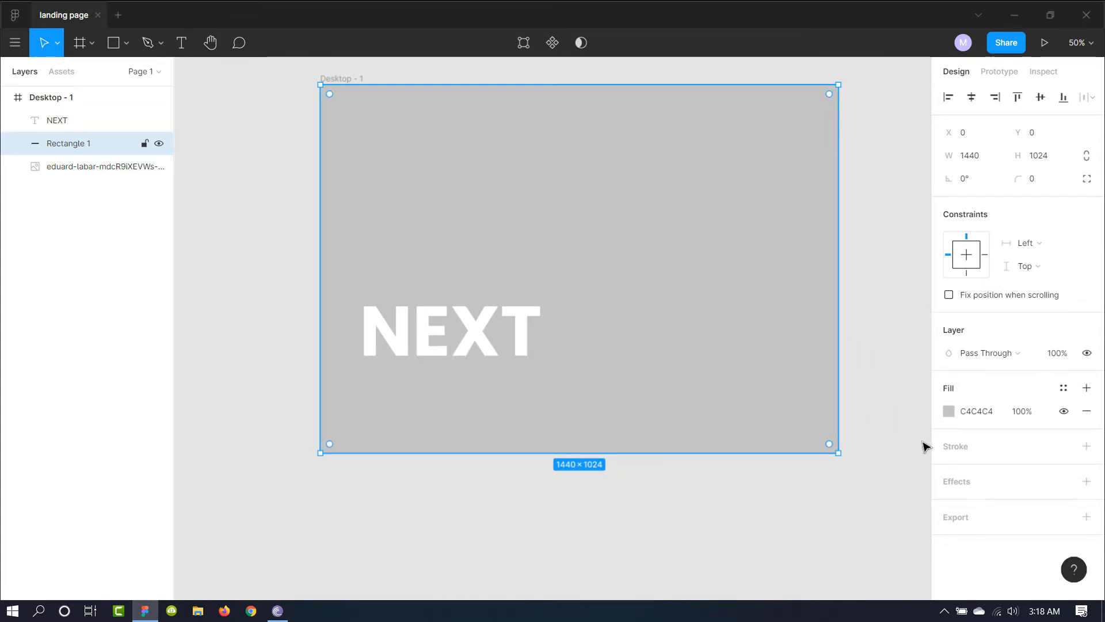
- Give the rectangle a linear gradient fill and flip its direction so it runs from transparent at the frame's top to C4C4C4 at the bottom
{"action": "left_click", "coordinate": [949, 411]}
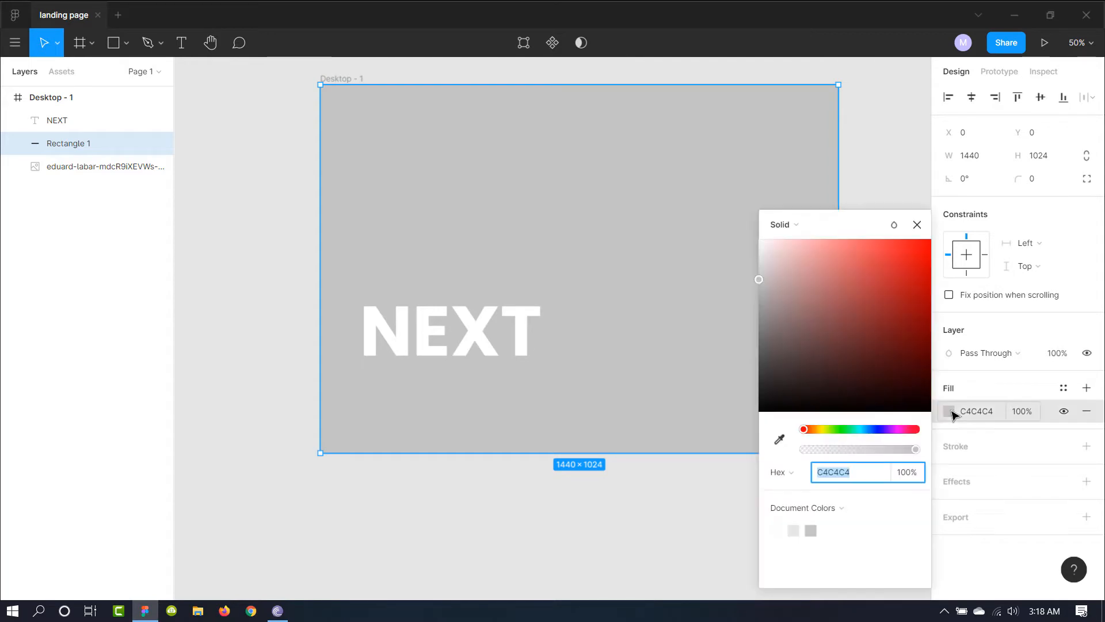
{"action": "left_click", "coordinate": [810, 226]}
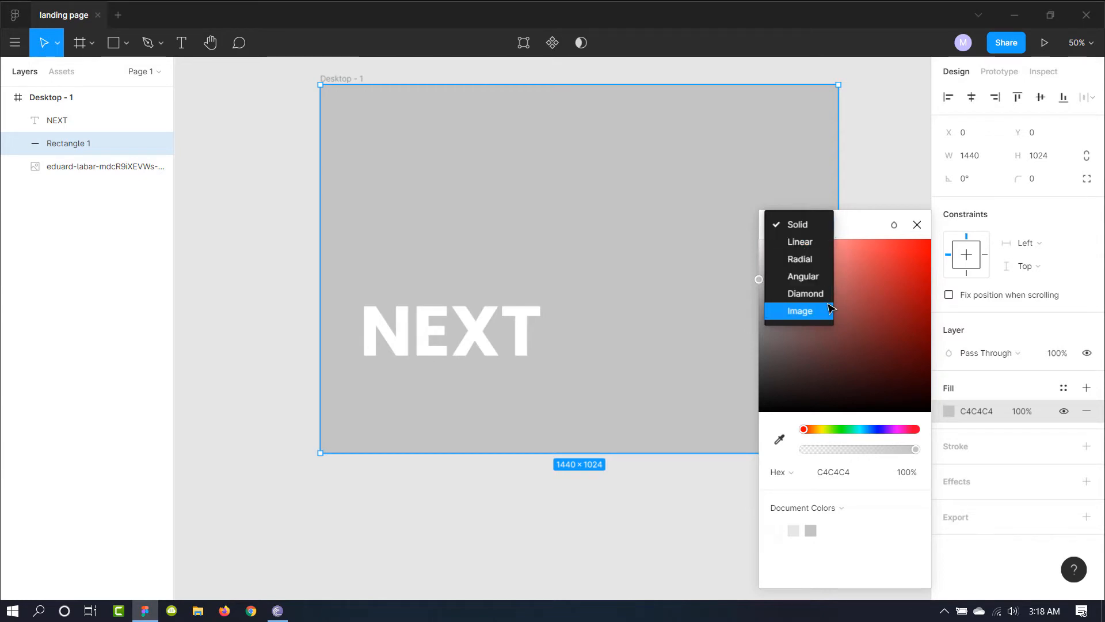
{"action": "left_click", "coordinate": [806, 242]}
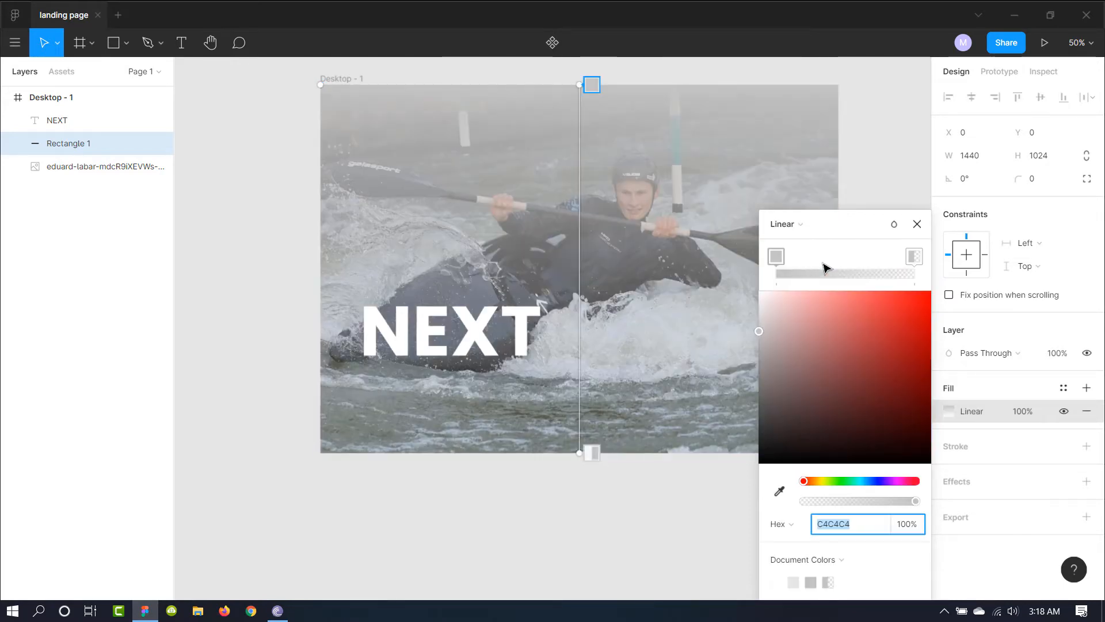
{"action": "left_click_drag", "start_coordinate": [844, 227], "coordinate": [893, 175]}
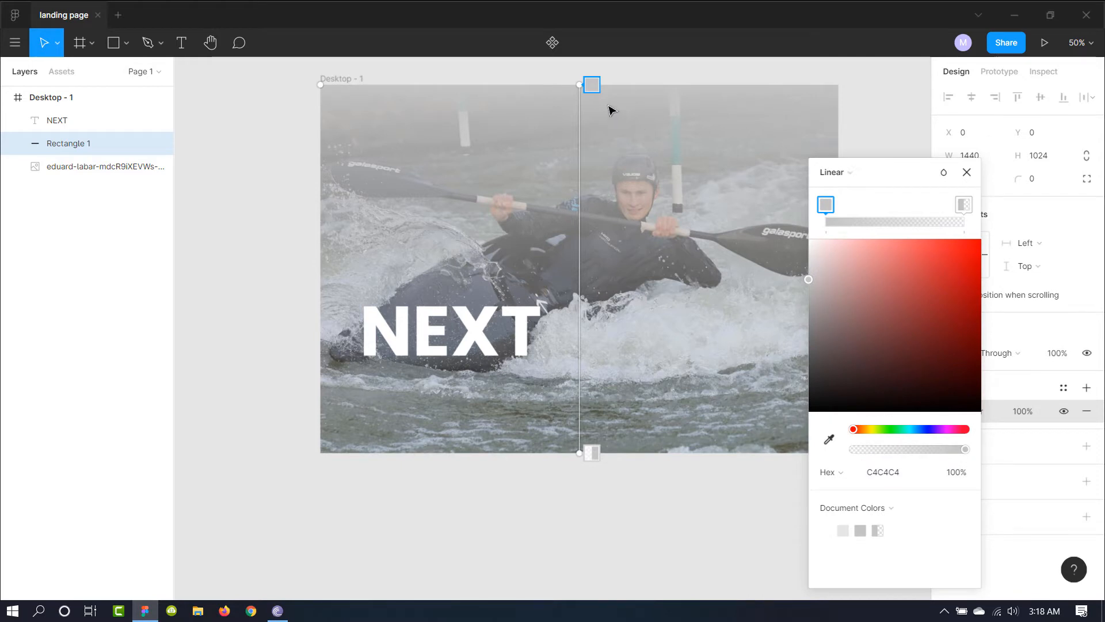
{"action": "mouse_move", "coordinate": [579, 102]}
{"action": "left_mouse_down"}
{"action": "mouse_move", "coordinate": [578, 215]}
{"action": "mouse_move", "coordinate": [538, 381]}
{"action": "mouse_move", "coordinate": [554, 458]}
{"action": "mouse_move", "coordinate": [581, 458]}
{"action": "mouse_move", "coordinate": [561, 94]}
{"action": "mouse_move", "coordinate": [578, 83]}
{"action": "left_mouse_up"}
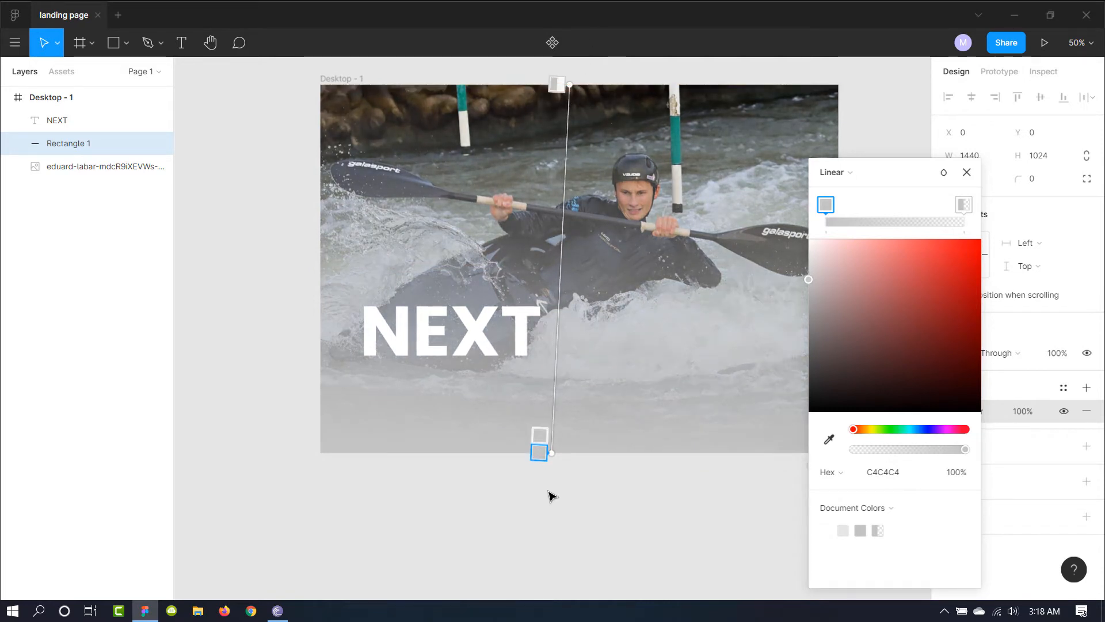
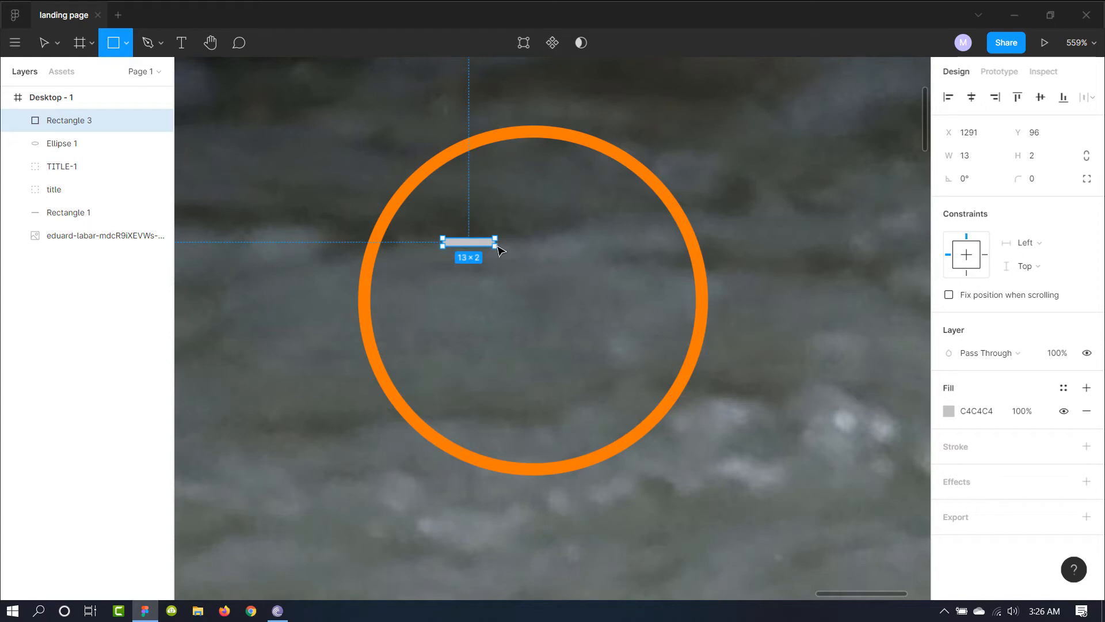
- Draw a second bar of 32×3 beside the short bar in the orange circle and round both bars' corners to radius 2
{"action": "left_click_drag", "start_coordinate": [497, 246], "coordinate": [639, 249]}
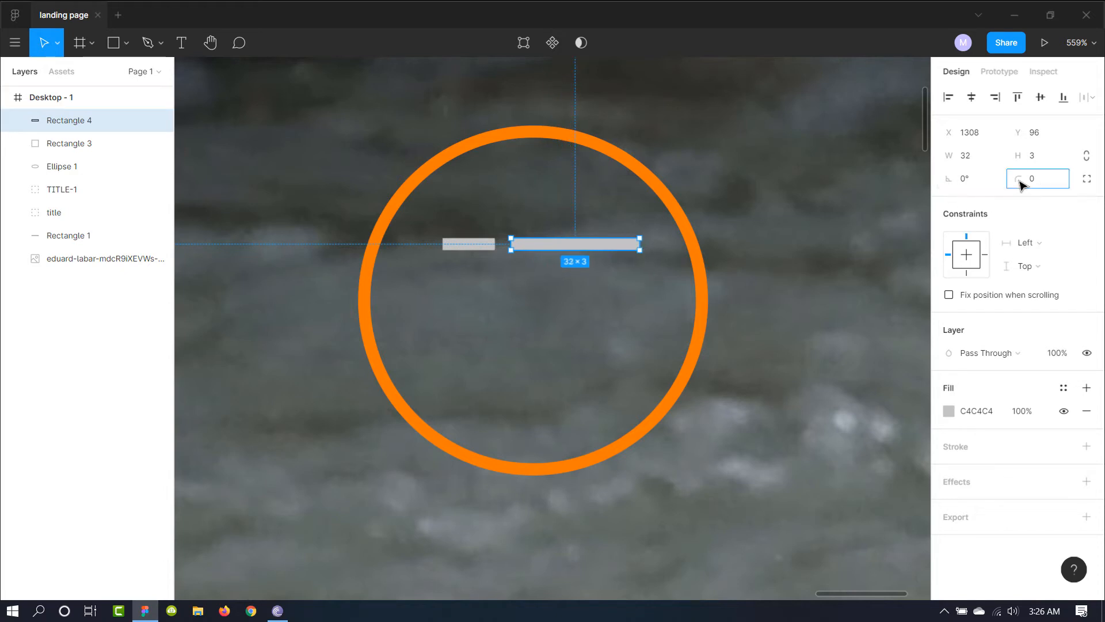
{"action": "left_click_drag", "start_coordinate": [1023, 183], "coordinate": [1033, 183]}
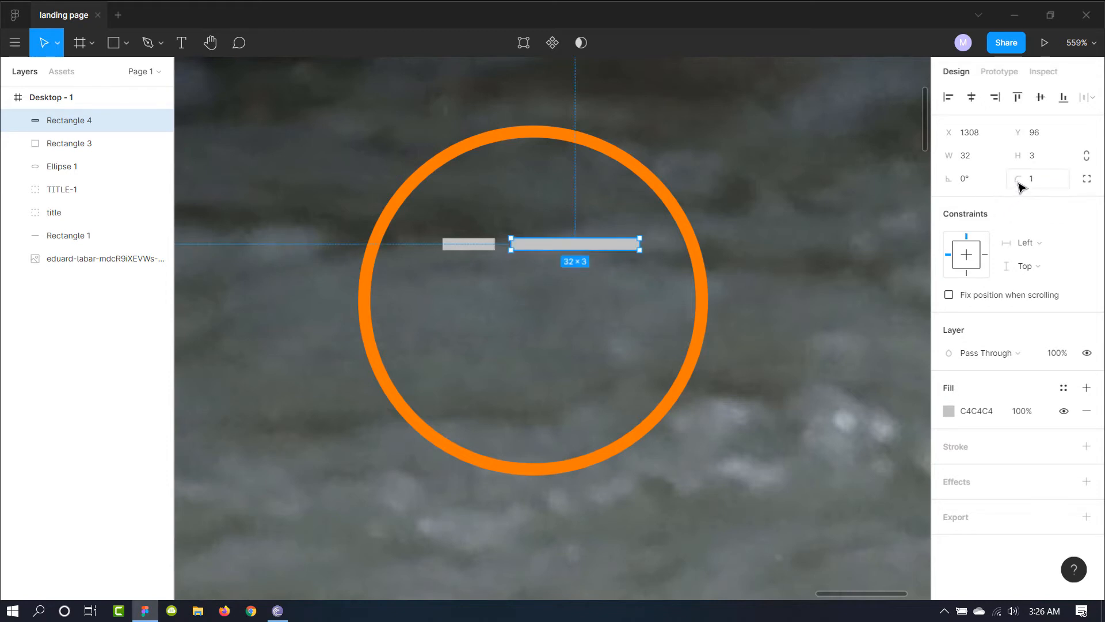
{"action": "left_click_drag", "start_coordinate": [1028, 186], "coordinate": [1039, 184]}
{"action": "left_click", "coordinate": [475, 253]}
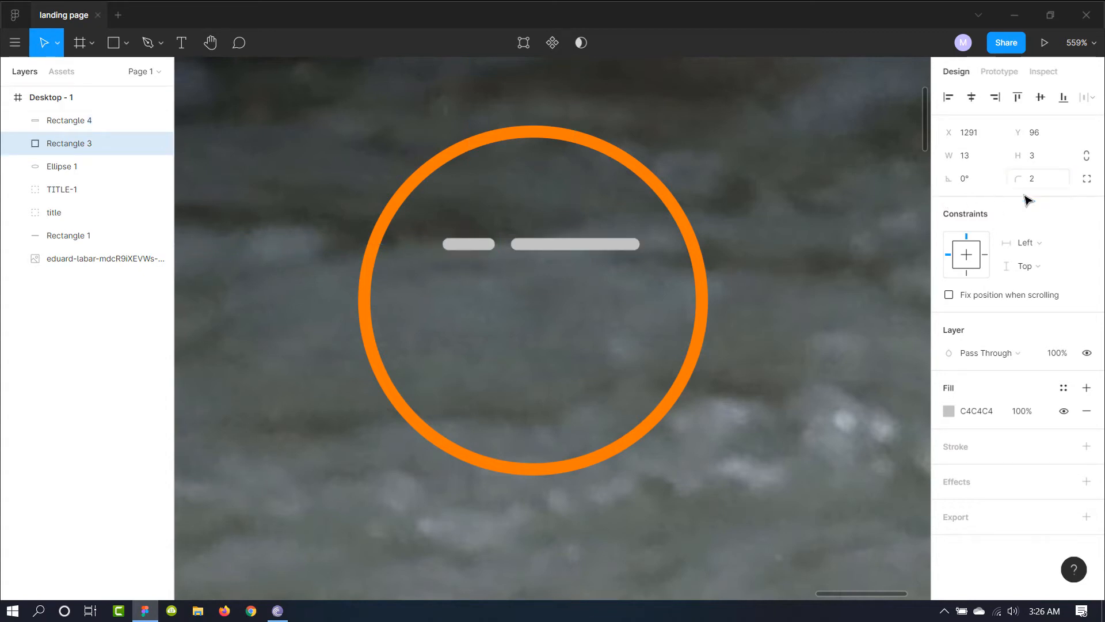
{"action": "key", "text": "Escape"}
- Set the height of both bars in the circle to 4
{"action": "scroll", "coordinate": [539, 323], "scroll_direction": "down", "scroll_amount": 8}
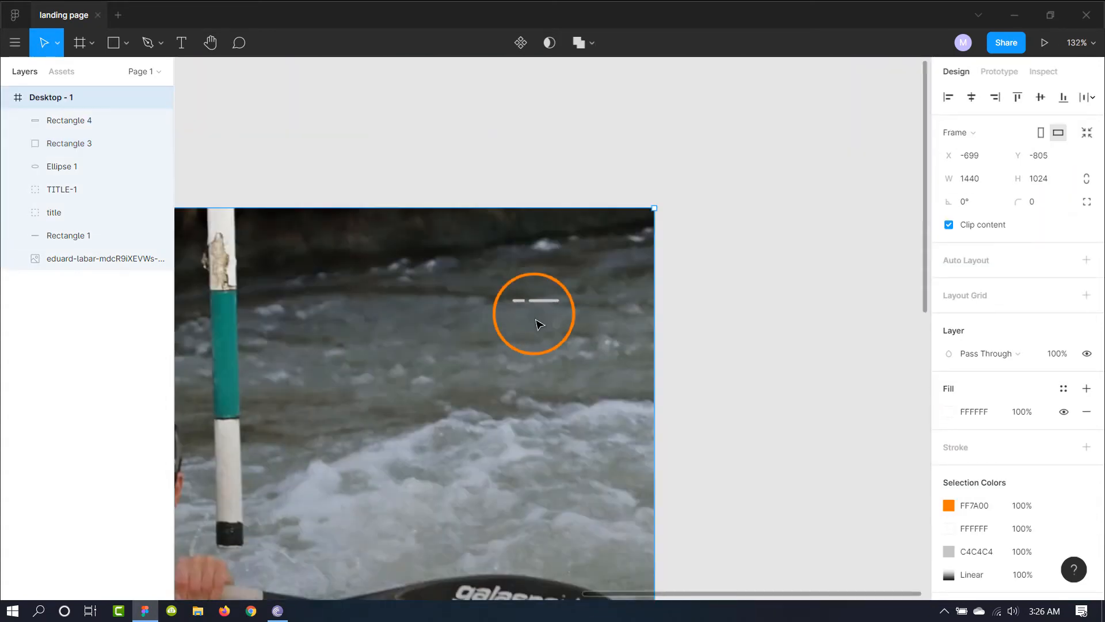
{"action": "scroll", "coordinate": [577, 381], "scroll_direction": "up", "scroll_amount": 10}
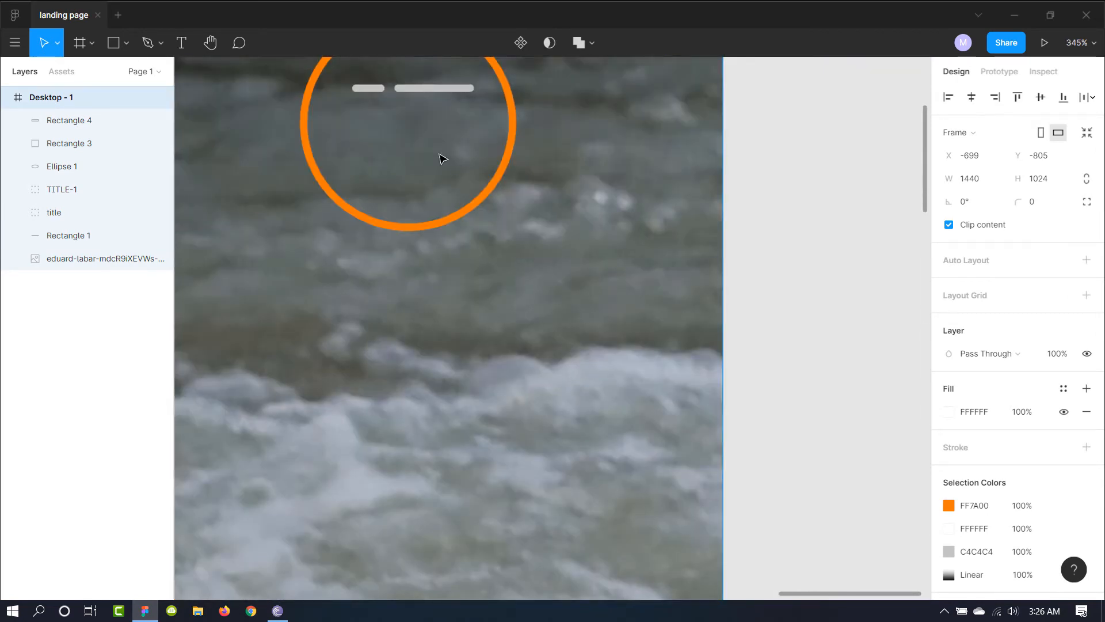
{"action": "scroll", "coordinate": [444, 160], "scroll_direction": "up", "scroll_amount": 5}
{"action": "scroll", "coordinate": [444, 160], "scroll_direction": "left", "scroll_amount": 2}
{"action": "left_click", "coordinate": [471, 288]}
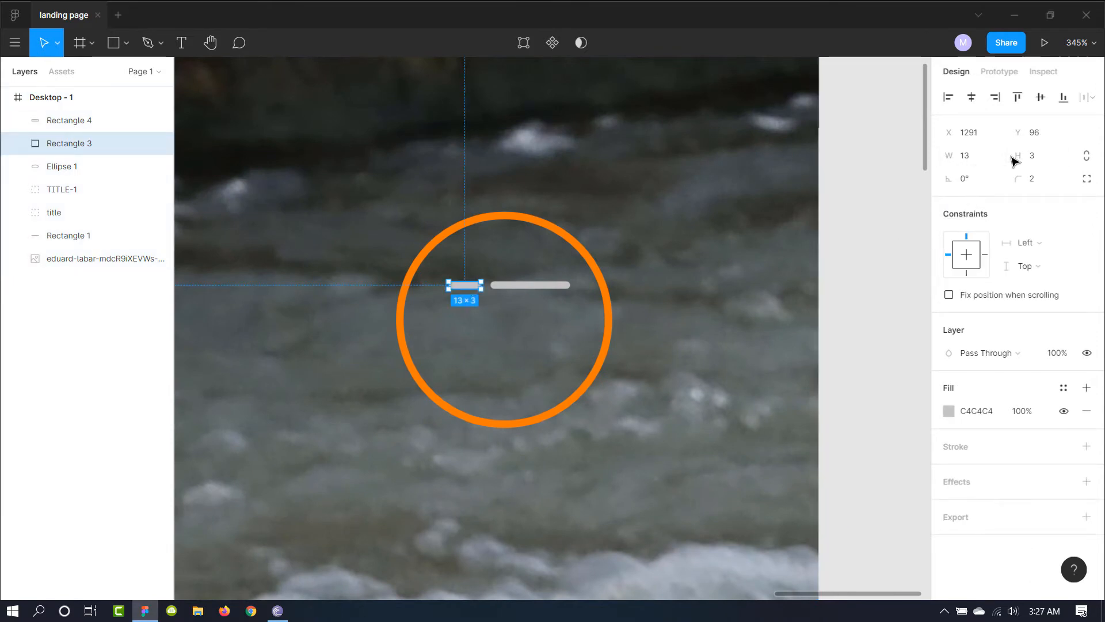
{"action": "left_click_drag", "start_coordinate": [1018, 156], "coordinate": [1023, 159]}
{"action": "left_click", "coordinate": [539, 285]}
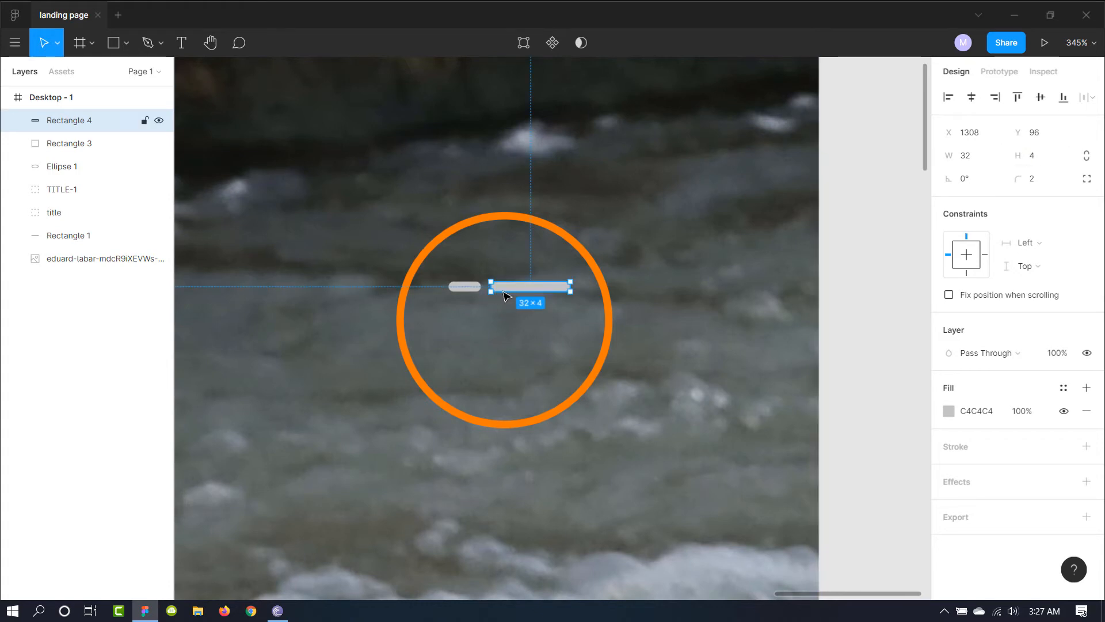
- Fill both the long and the short bar with white, FFFFFF
{"action": "left_click", "coordinate": [941, 409]}
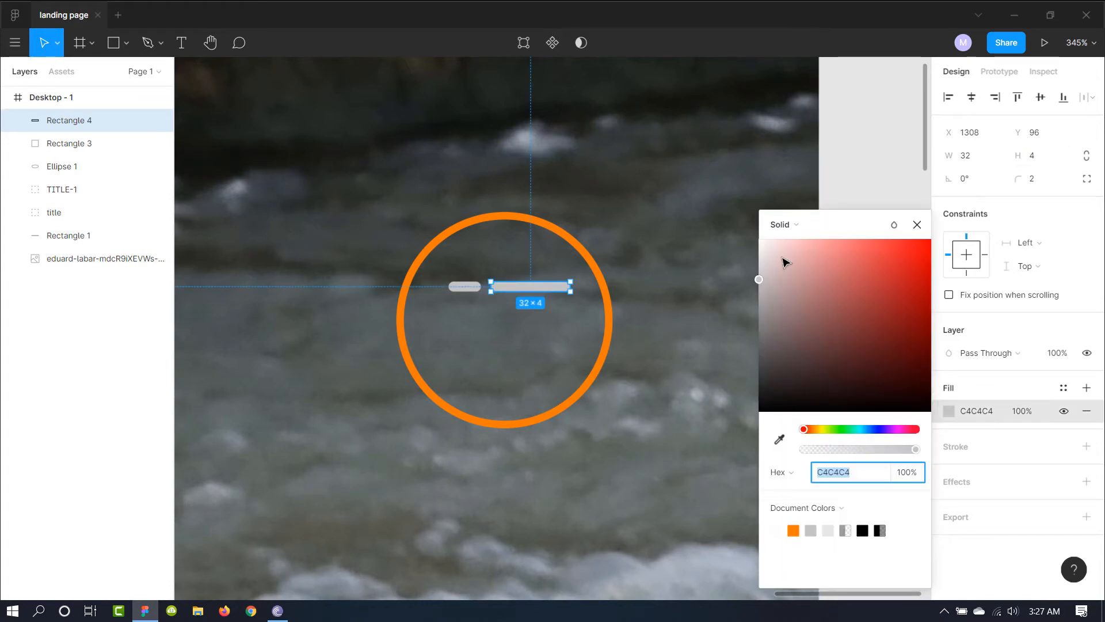
{"action": "type", "text": "FFFFFF"}
{"action": "key", "text": "Return"}
{"action": "left_click", "coordinate": [918, 225]}
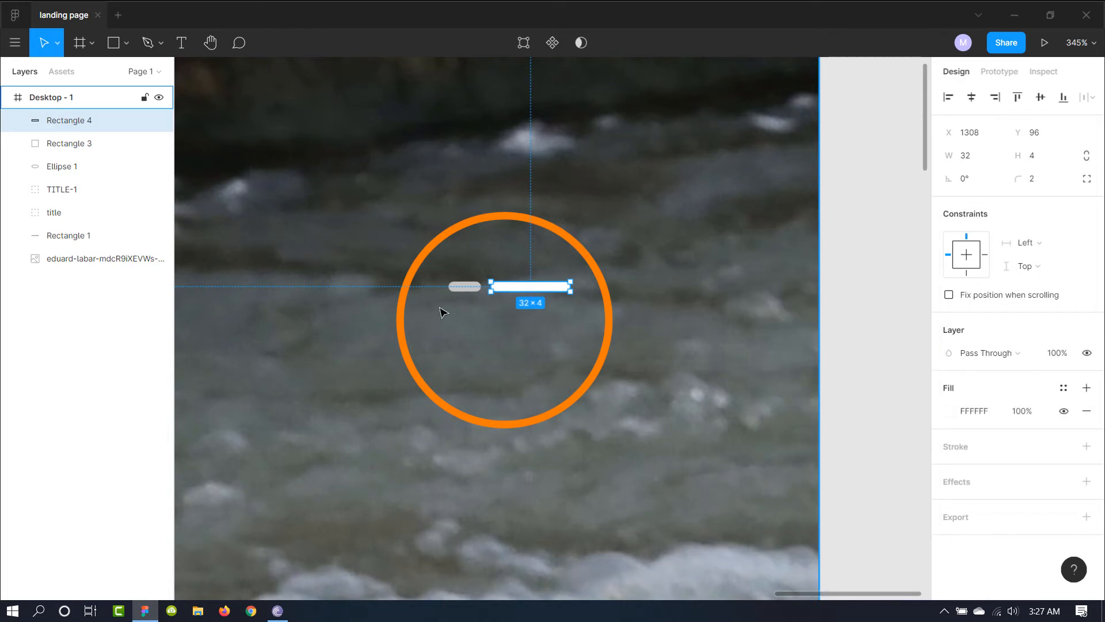
{"action": "left_click", "coordinate": [464, 288]}
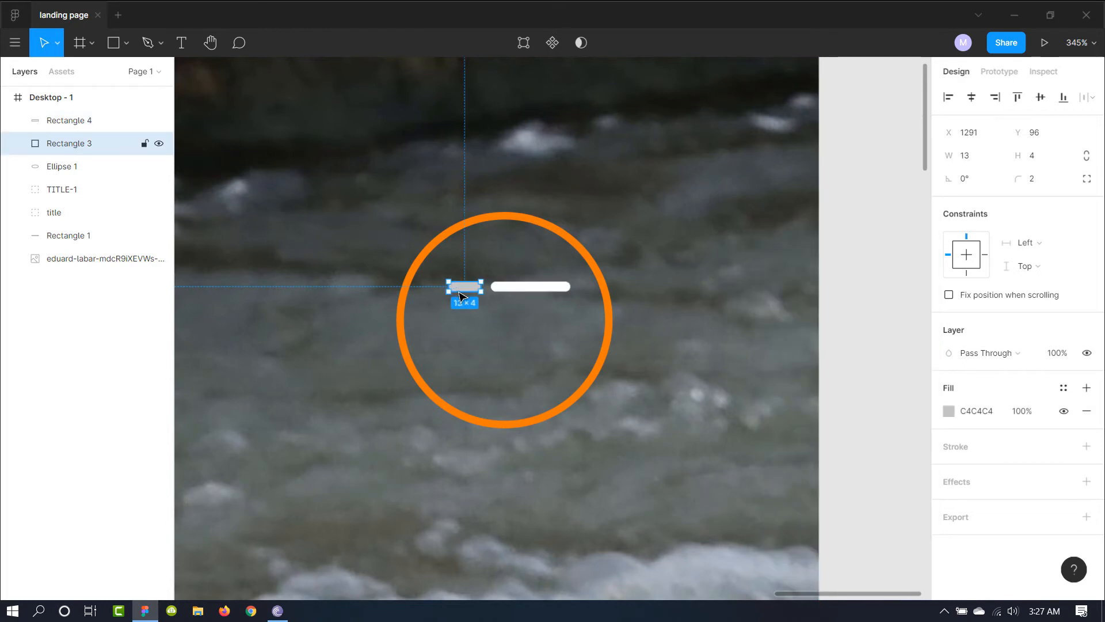
{"action": "left_click", "coordinate": [948, 410]}
{"action": "left_click", "coordinate": [868, 291]}
{"action": "left_click", "coordinate": [797, 256]}
{"action": "left_click_drag", "start_coordinate": [739, 226], "coordinate": [732, 222]}
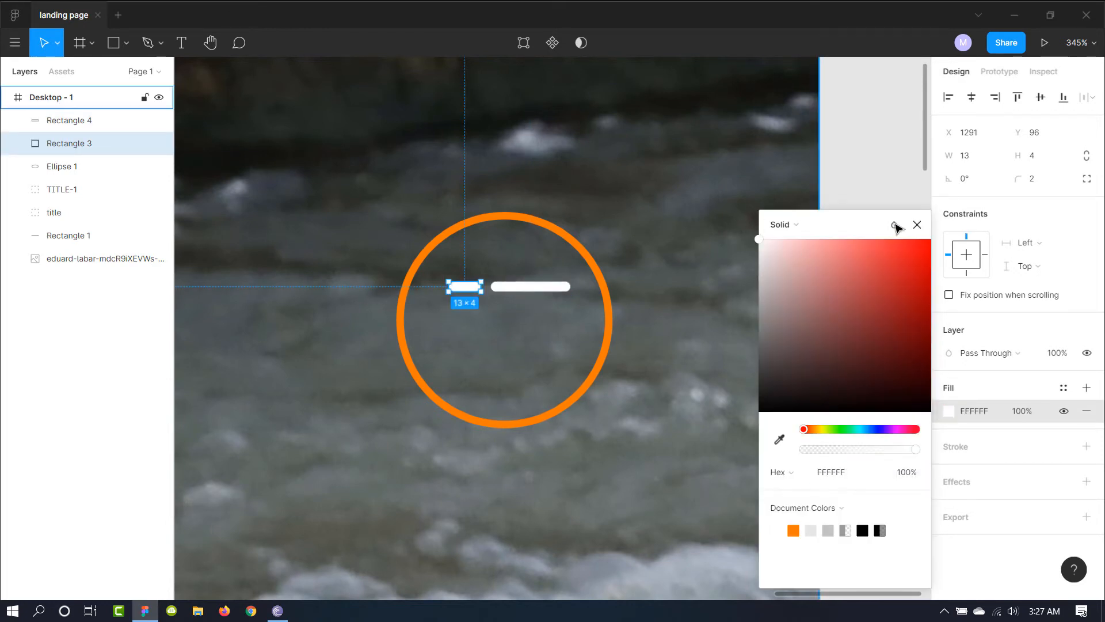
{"action": "left_click", "coordinate": [919, 226]}
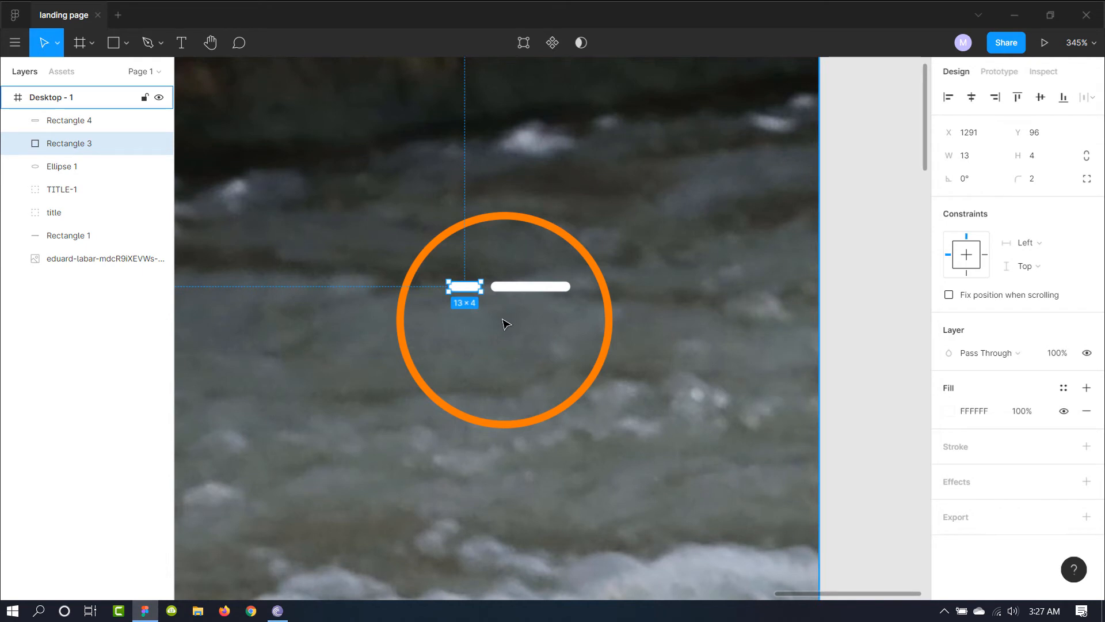
- Group the two white bars and place a duplicate of the group straight below at Y 114
{"action": "left_click", "coordinate": [510, 290], "text": "shift"}
{"action": "key", "text": "ctrl+g"}
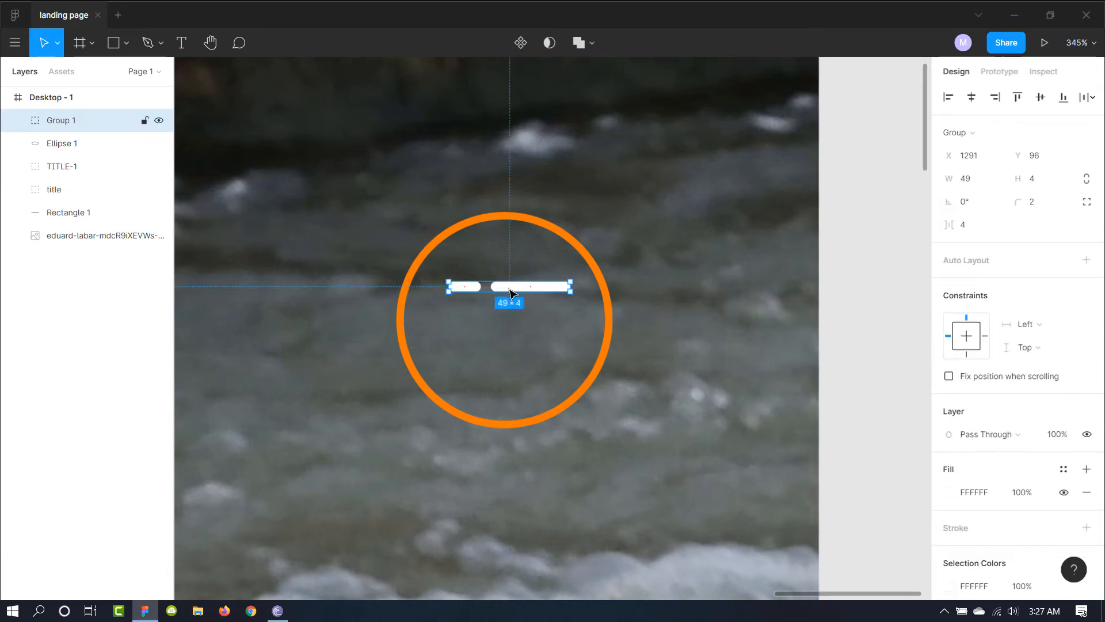
{"action": "left_click_drag", "start_coordinate": [510, 293], "coordinate": [513, 343]}
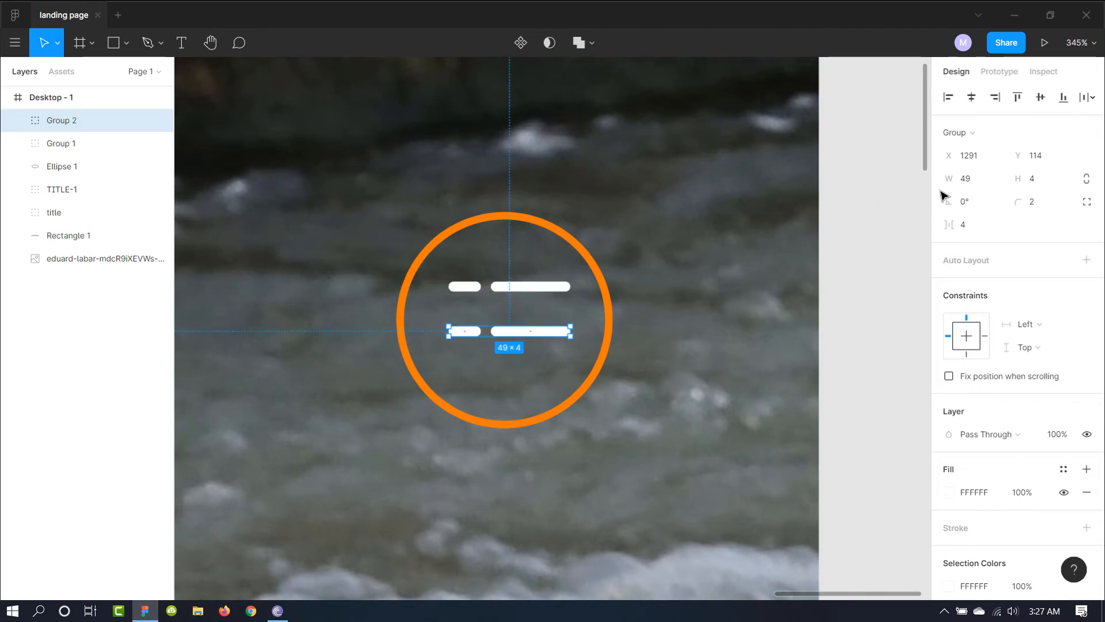
- Rotate the lower bar group to 180° and move it slightly further down in the circle
{"action": "left_click_drag", "start_coordinate": [947, 207], "coordinate": [974, 205]}
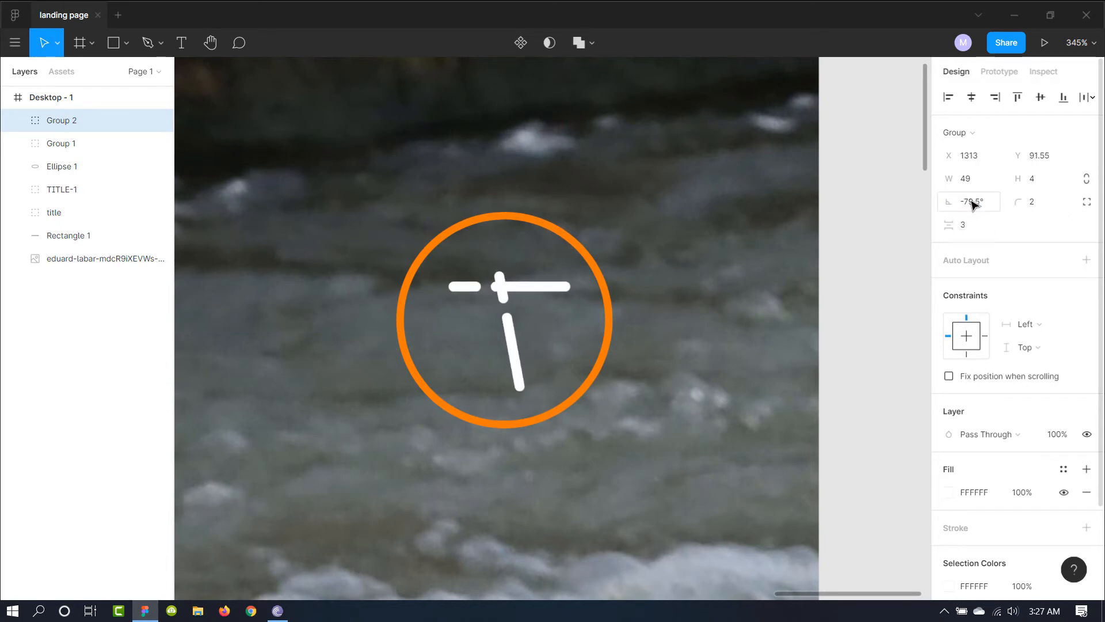
{"action": "left_click", "coordinate": [973, 205]}
{"action": "type", "text": "180"}
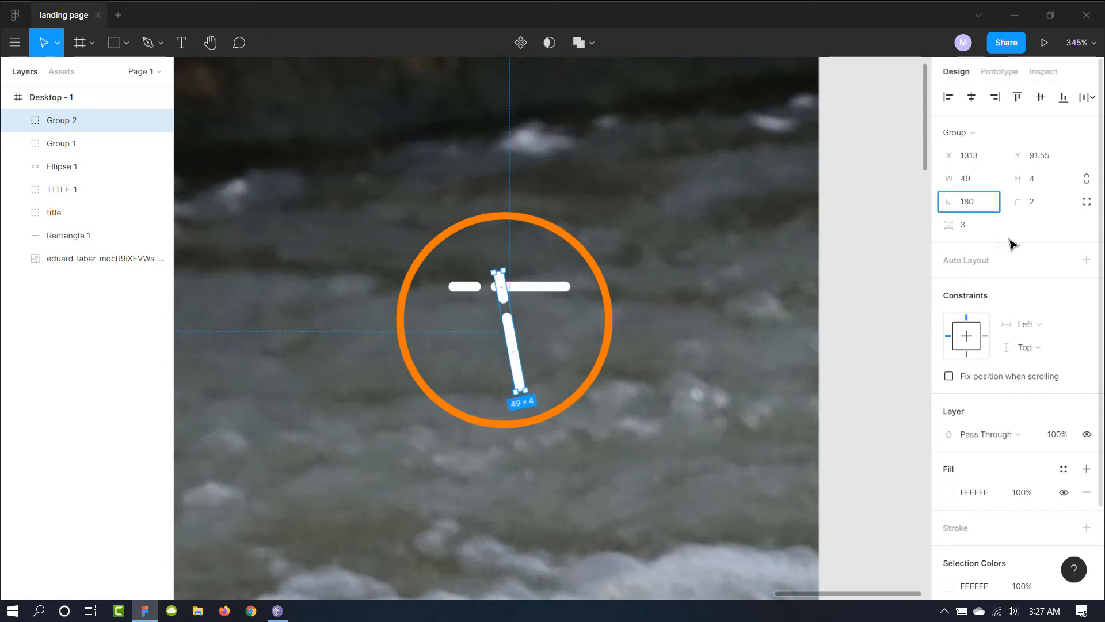
{"action": "key", "text": "Return"}
{"action": "left_click", "coordinate": [501, 338]}
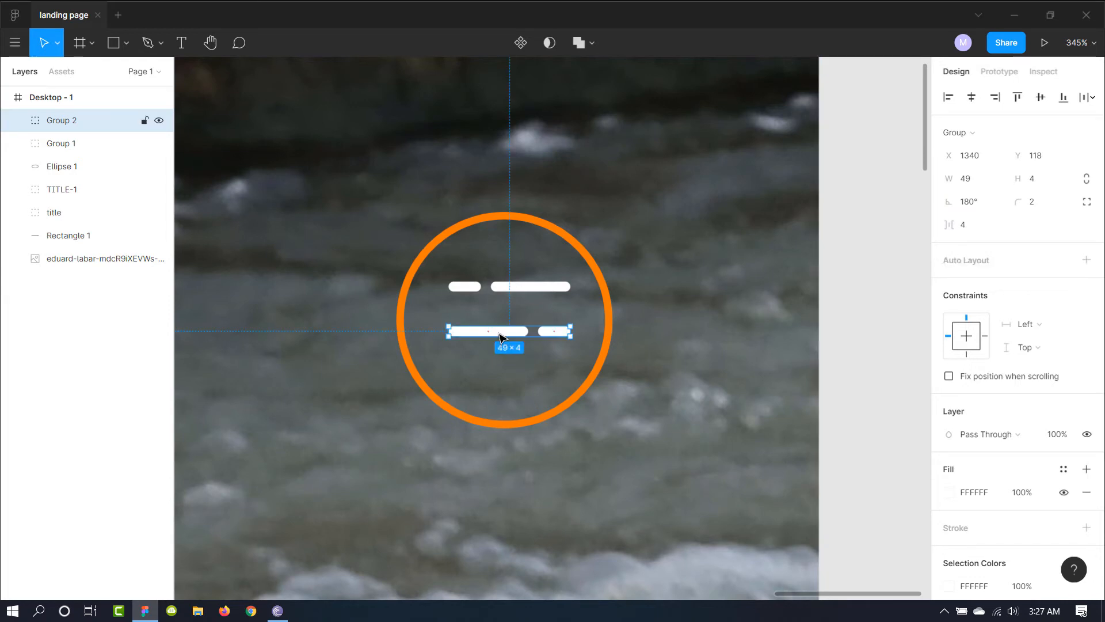
{"action": "left_click_drag", "start_coordinate": [501, 338], "coordinate": [499, 344]}
- Duplicate the upper bar group to the circle's middle at Y 109 and space the upper and lower groups evenly around it
{"action": "left_click", "coordinate": [514, 290]}
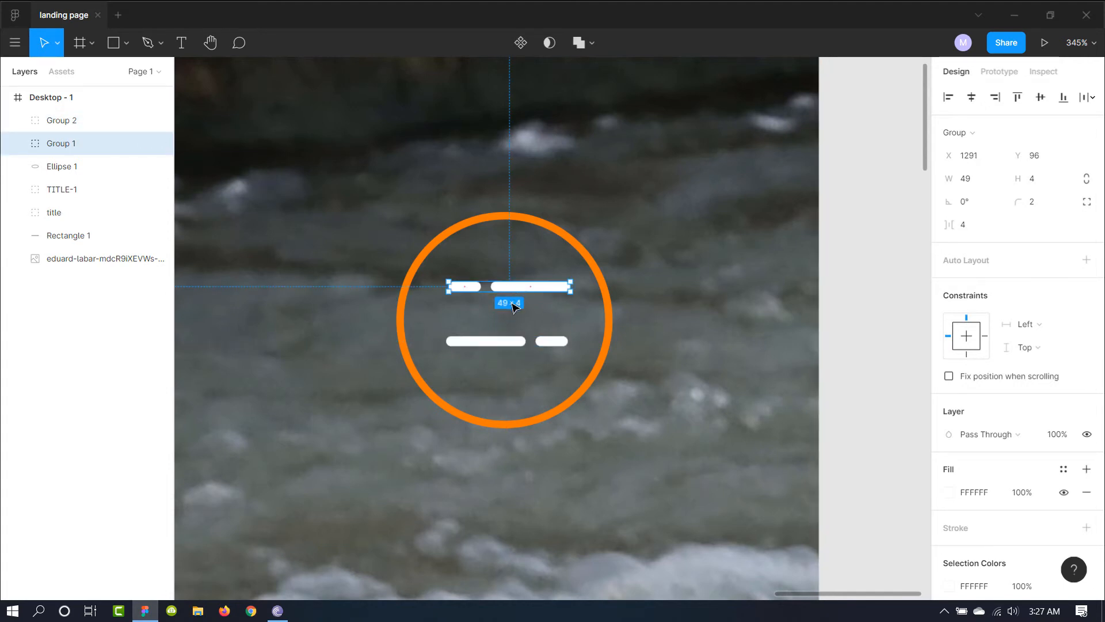
{"action": "left_click_drag", "start_coordinate": [512, 305], "coordinate": [514, 321], "text": "alt"}
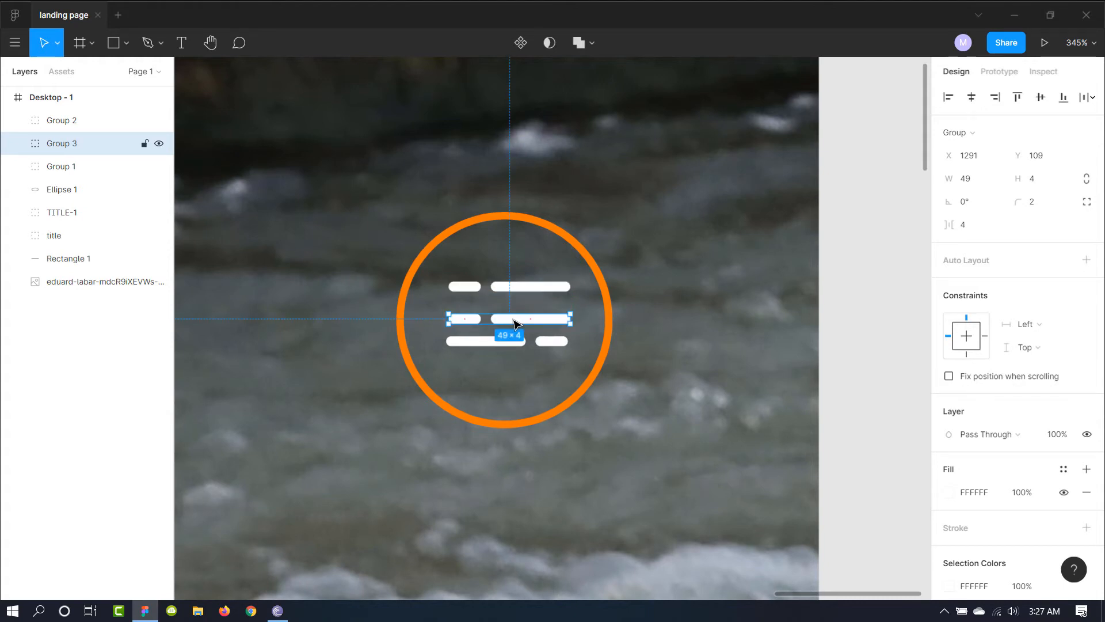
{"action": "left_click", "coordinate": [516, 296]}
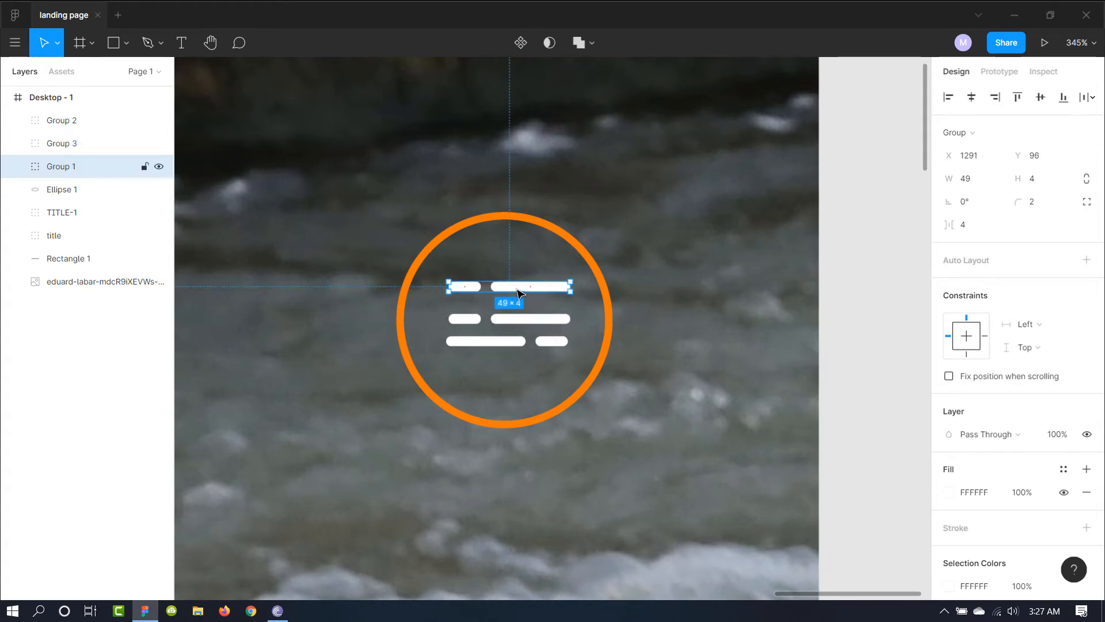
{"action": "left_click_drag", "start_coordinate": [516, 295], "coordinate": [517, 297]}
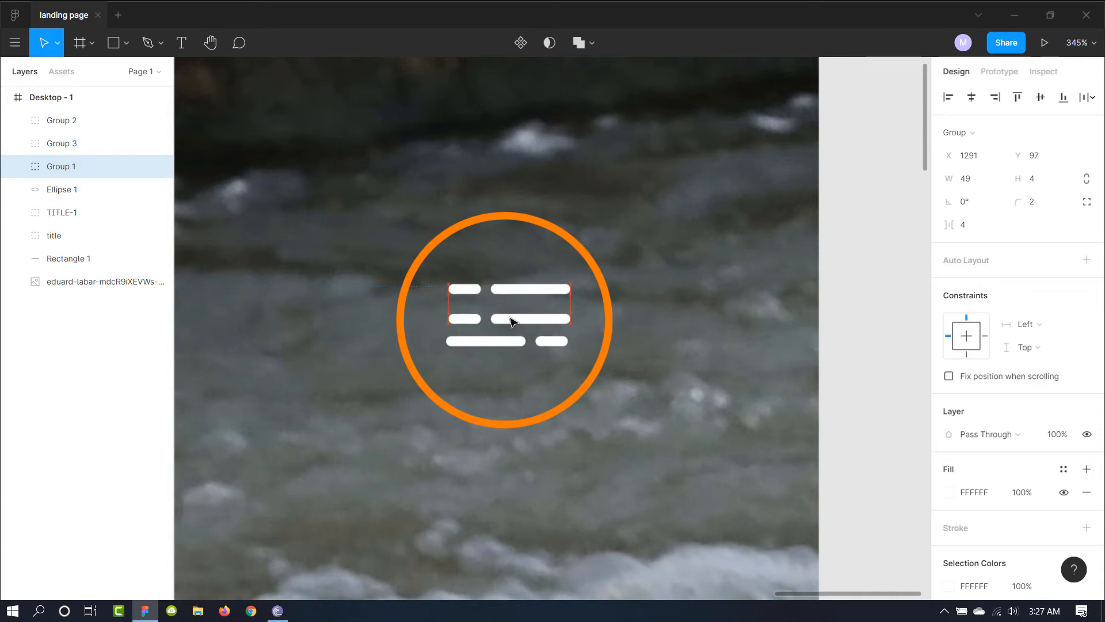
{"action": "left_click", "coordinate": [512, 341]}
{"action": "left_click_drag", "start_coordinate": [512, 341], "coordinate": [514, 349]}
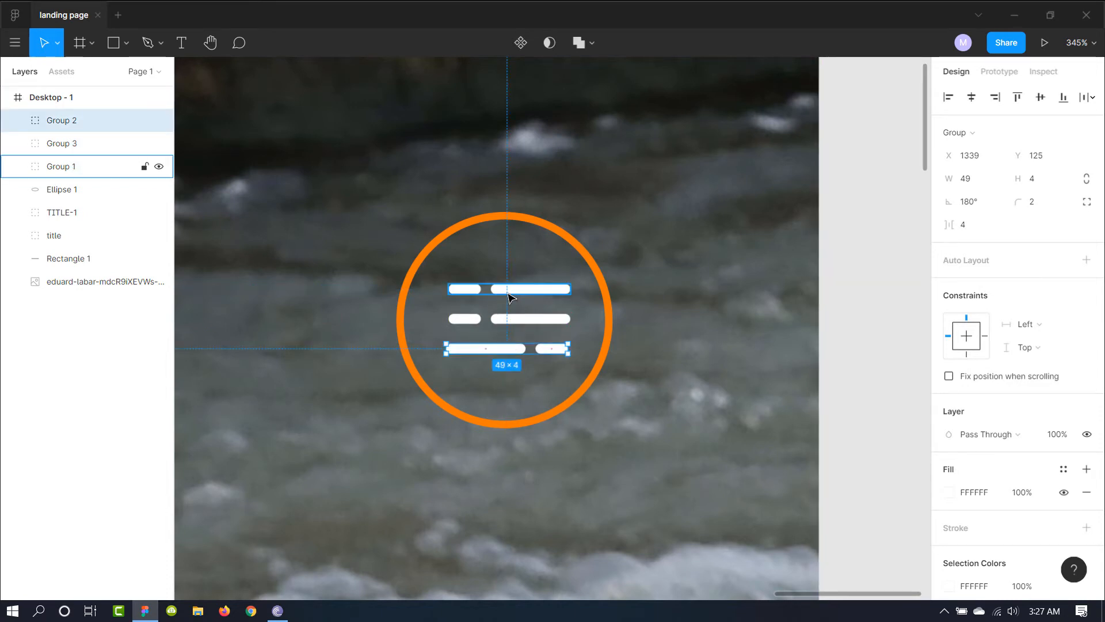
- Bring the upper and lower bar groups closer to the middle one, leaving a gap of 6 on each side
{"action": "left_click", "coordinate": [514, 295]}
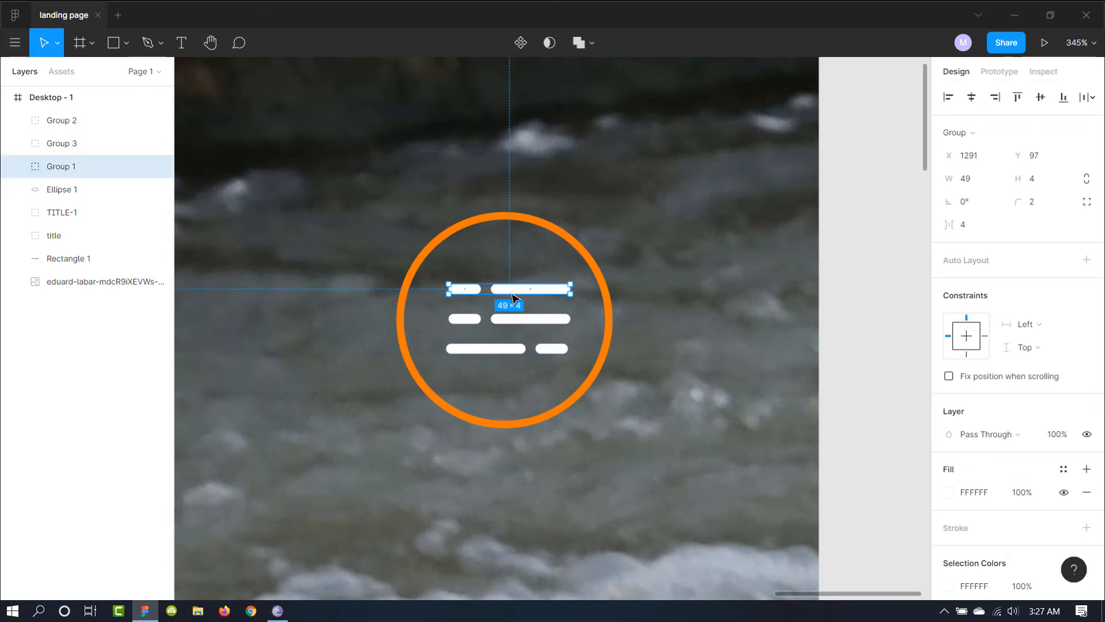
{"action": "key", "text": "Down"}
{"action": "key", "text": "Down"}
{"action": "key", "text": "Down"}
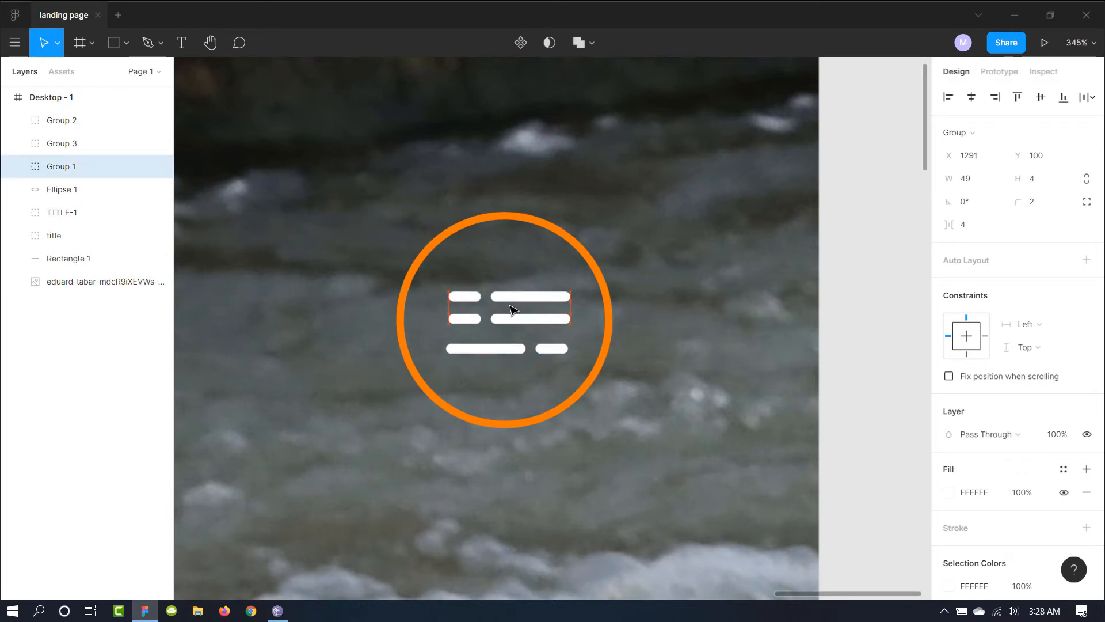
{"action": "key", "text": "Up"}
{"action": "left_click", "coordinate": [513, 353]}
{"action": "left_click_drag", "start_coordinate": [512, 353], "coordinate": [512, 344]}
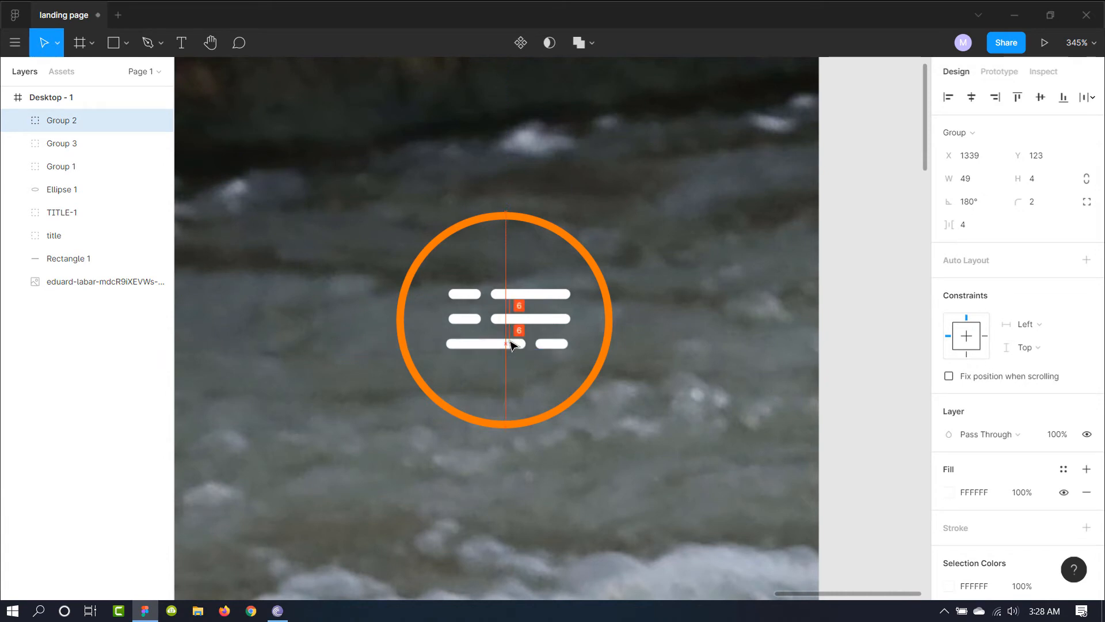
- Delete the middle bar group so the menu icon keeps only its upper and lower rows
{"action": "left_click", "coordinate": [522, 321]}
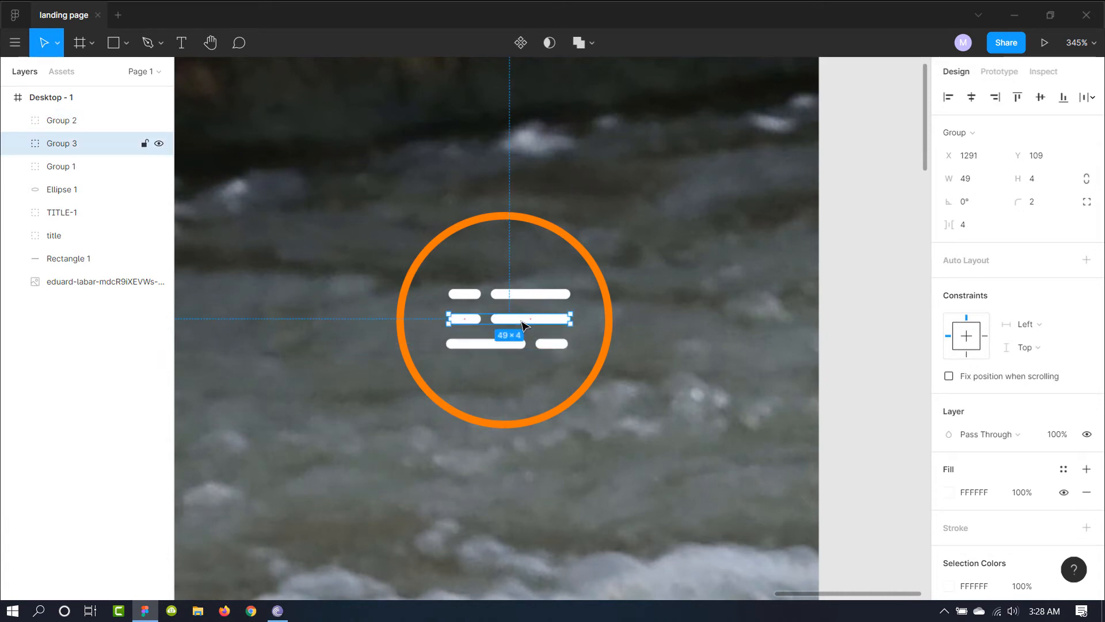
{"action": "key", "text": "Delete"}
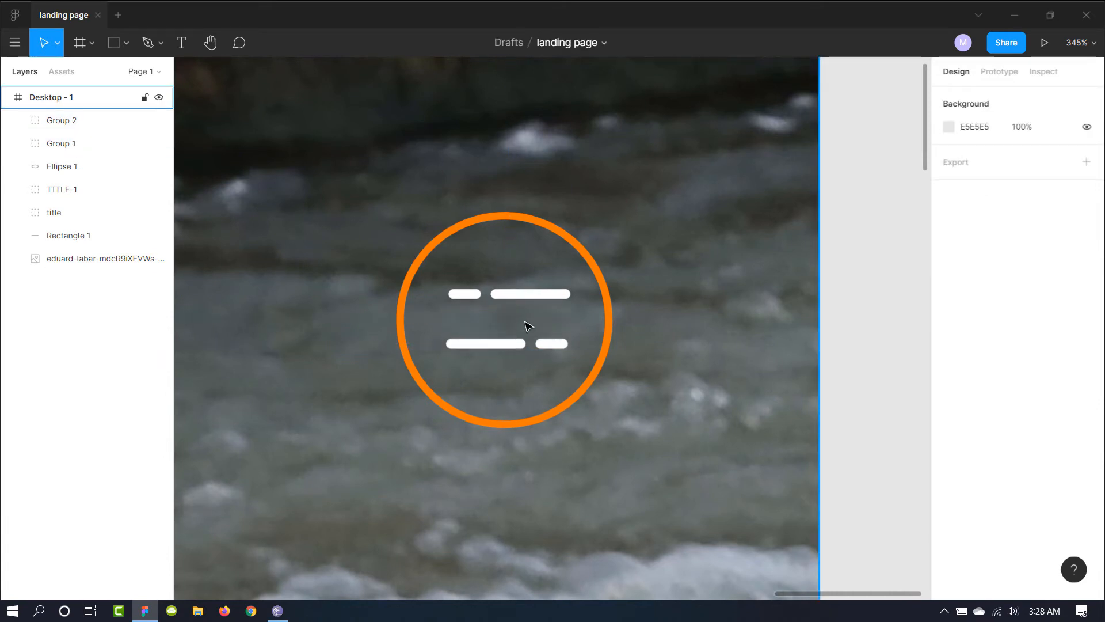
{"action": "scroll", "coordinate": [525, 323], "scroll_direction": "down", "scroll_amount": 5}
{"action": "scroll", "coordinate": [595, 385], "scroll_direction": "down", "scroll_amount": 4}
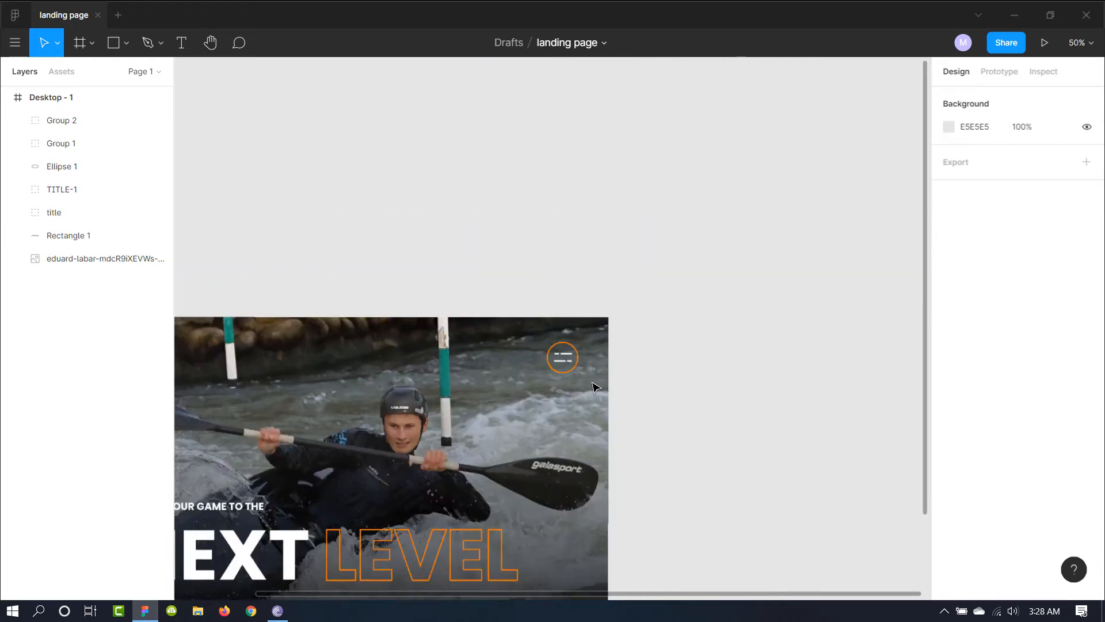
{"action": "left_click_drag", "start_coordinate": [555, 440], "coordinate": [732, 276]}
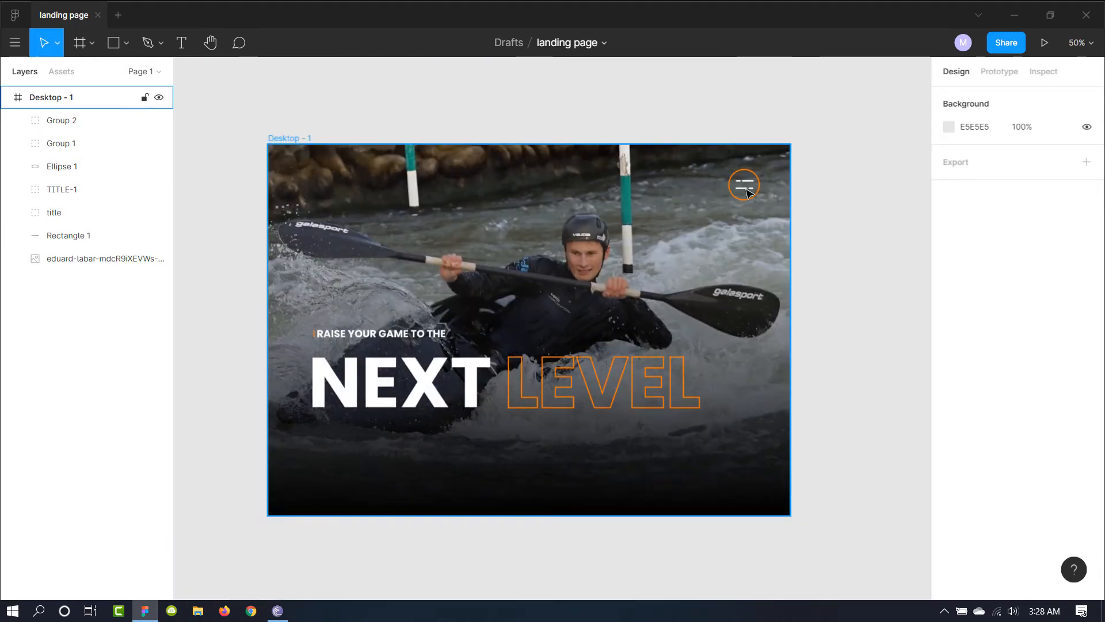
- Draw a 58×58 circle near the frame's upper-left corner at about X 104, Y 71 and fill it with orange FF7A00
{"action": "scroll", "coordinate": [309, 268], "scroll_direction": "up", "scroll_amount": 3}
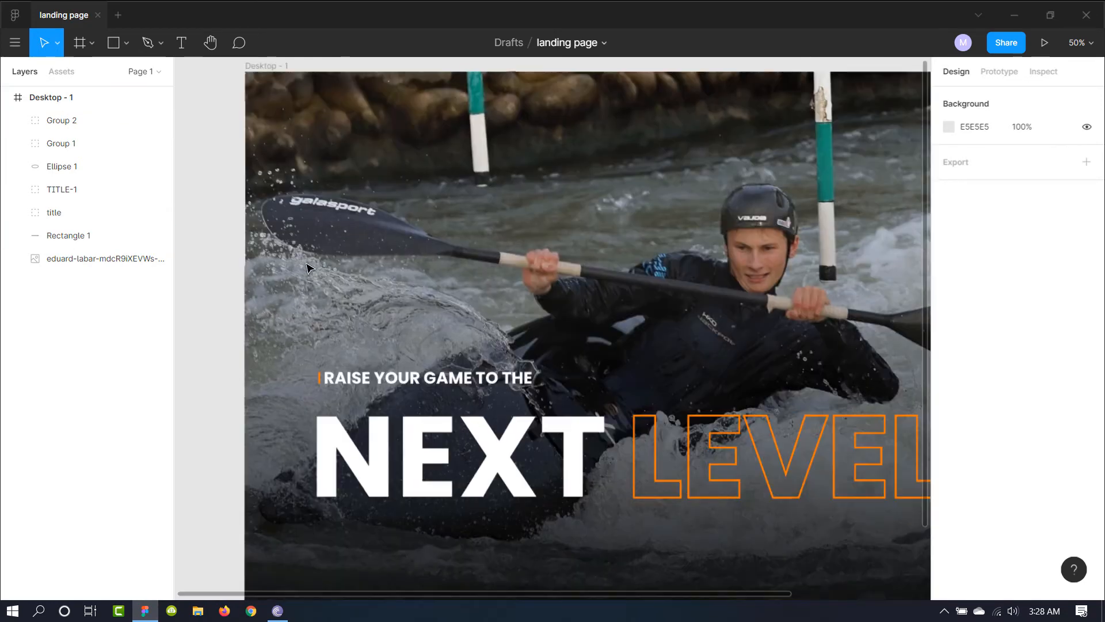
{"action": "scroll", "coordinate": [376, 239], "scroll_direction": "up", "scroll_amount": 5}
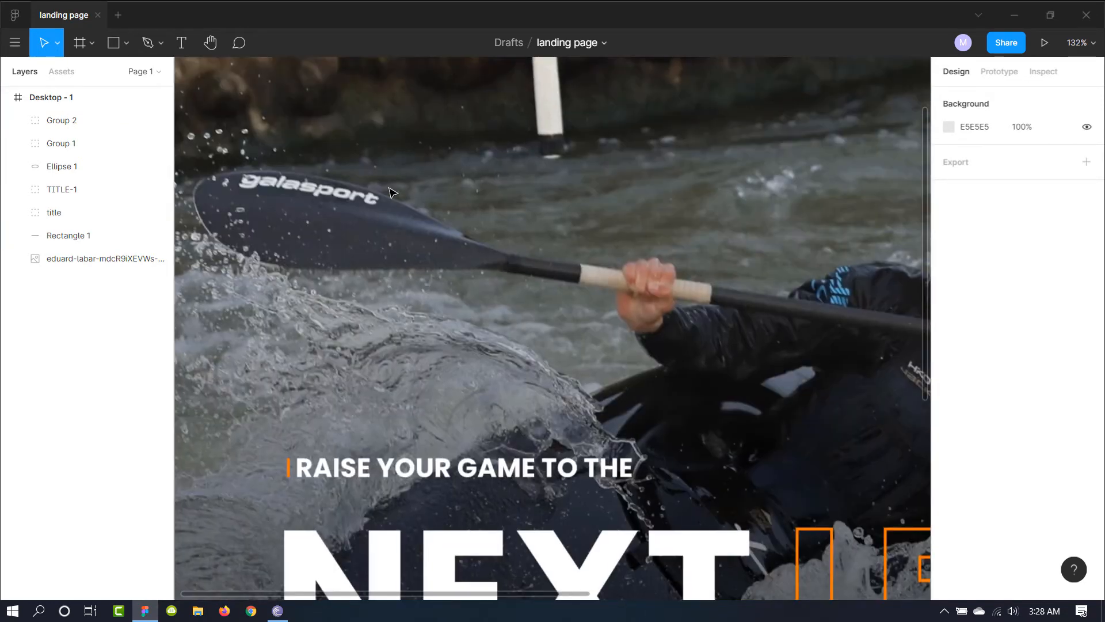
{"action": "scroll", "coordinate": [356, 299], "scroll_direction": "down", "scroll_amount": 3}
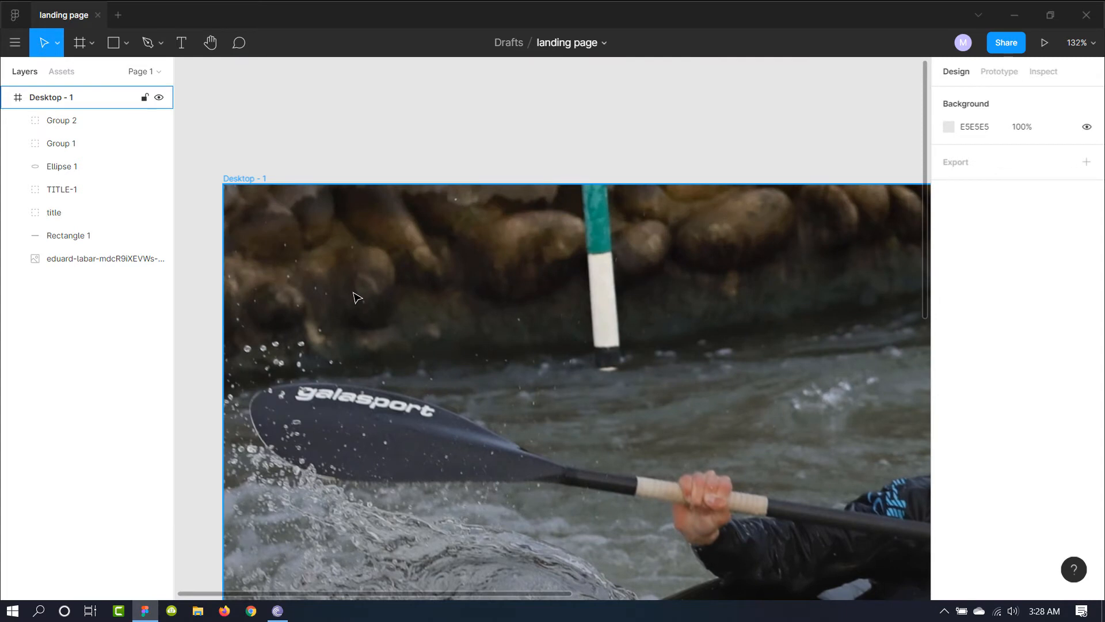
{"action": "key", "text": "o"}
{"action": "left_click_drag", "start_coordinate": [322, 252], "coordinate": [378, 306]}
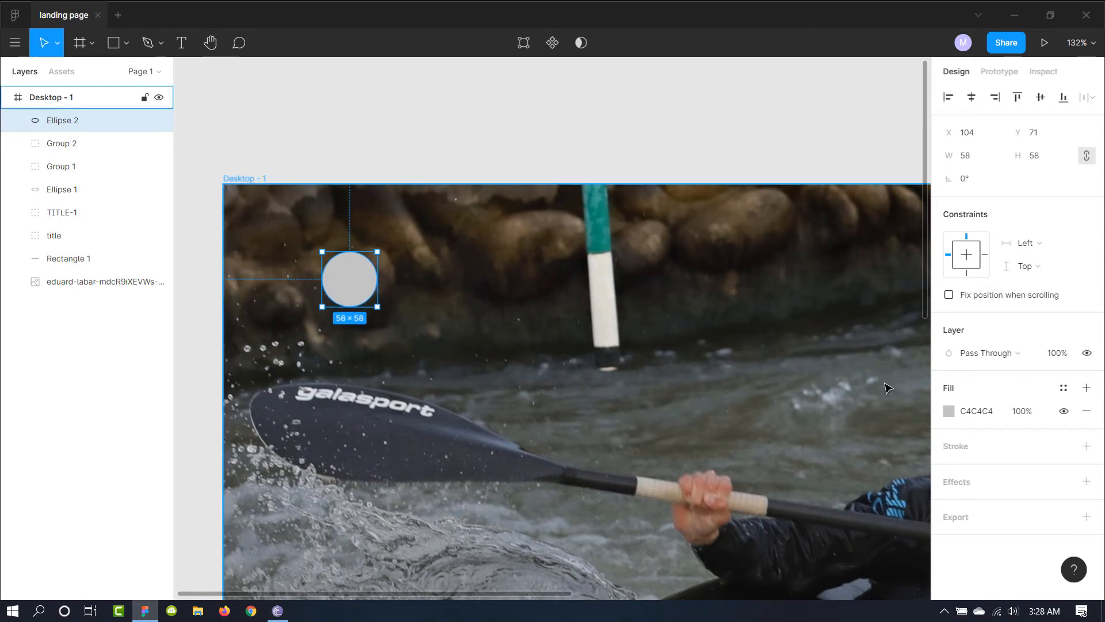
{"action": "left_click", "coordinate": [949, 412]}
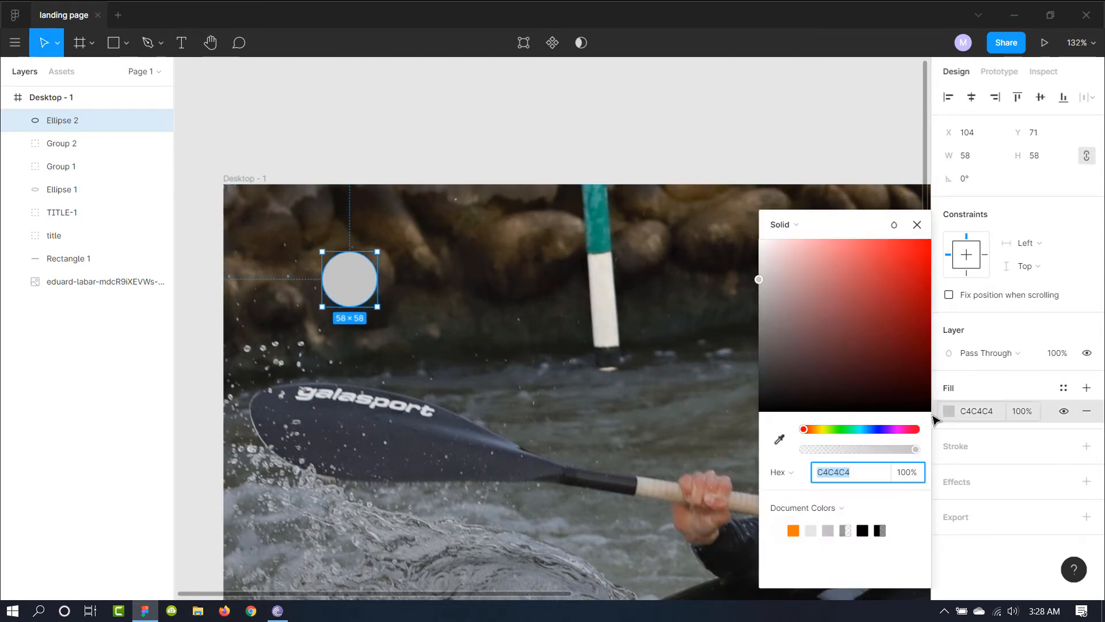
{"action": "left_click", "coordinate": [793, 530]}
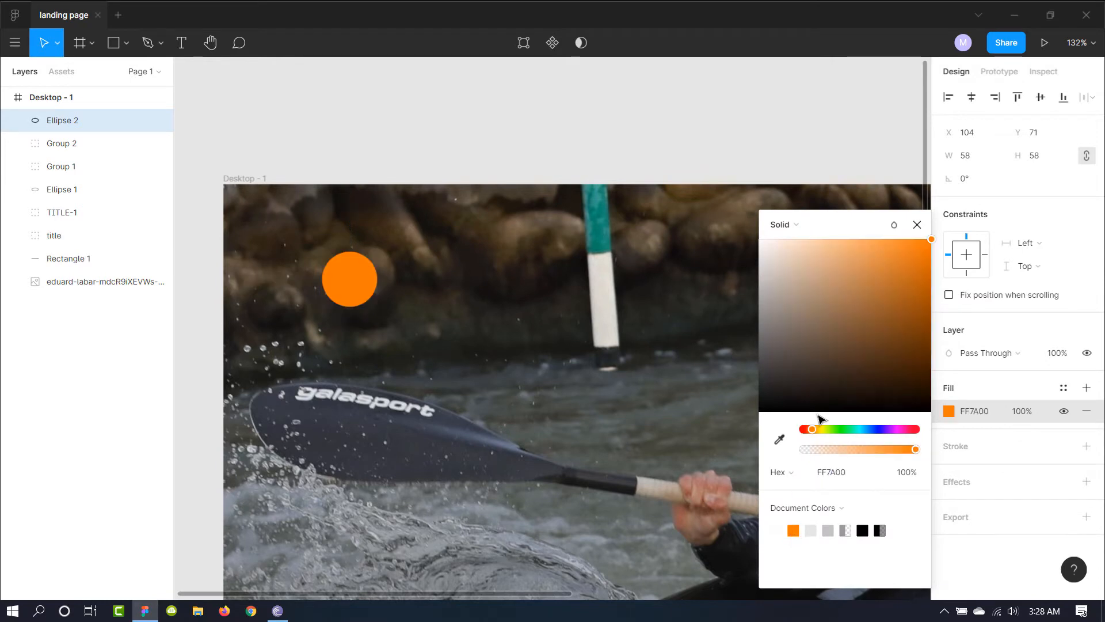
{"action": "left_click", "coordinate": [917, 225]}
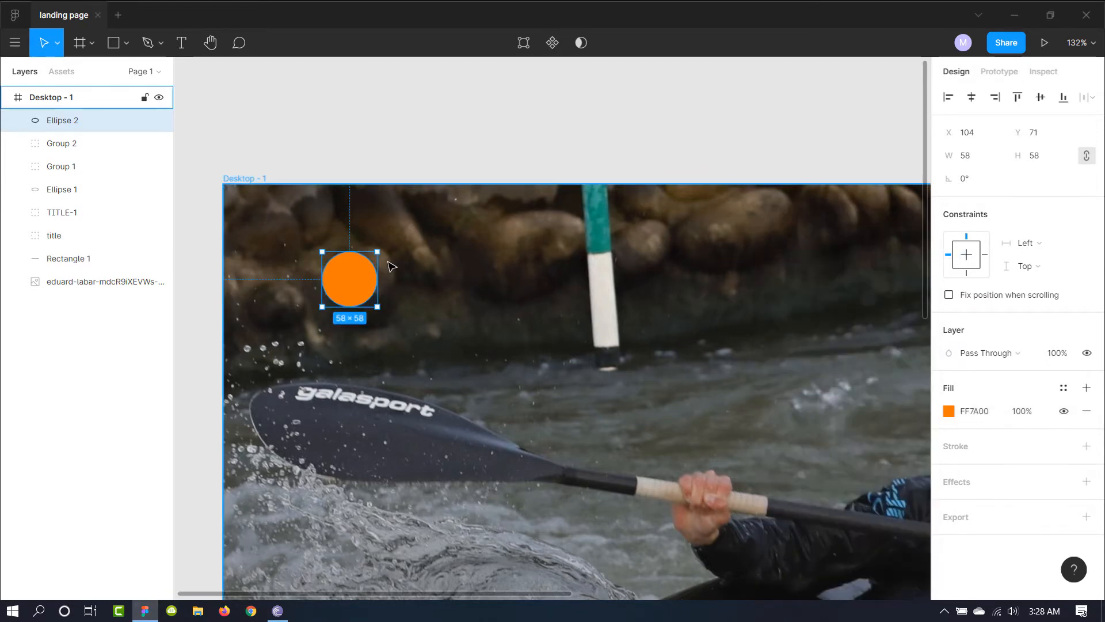
{"action": "left_click", "coordinate": [477, 331]}
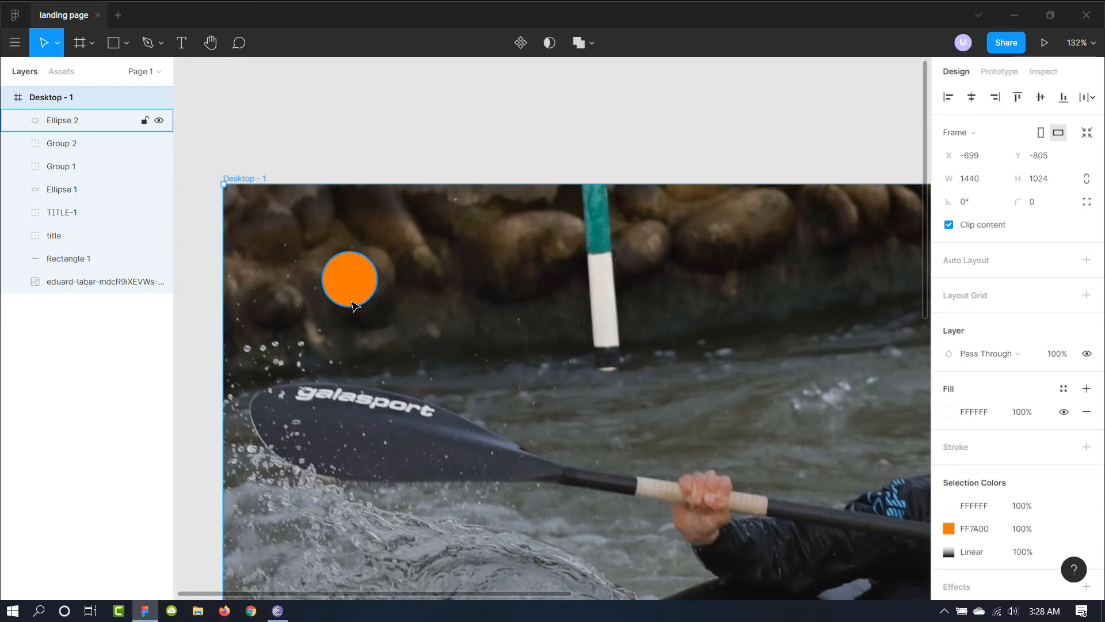
{"action": "left_click_drag", "start_coordinate": [308, 236], "coordinate": [395, 322]}
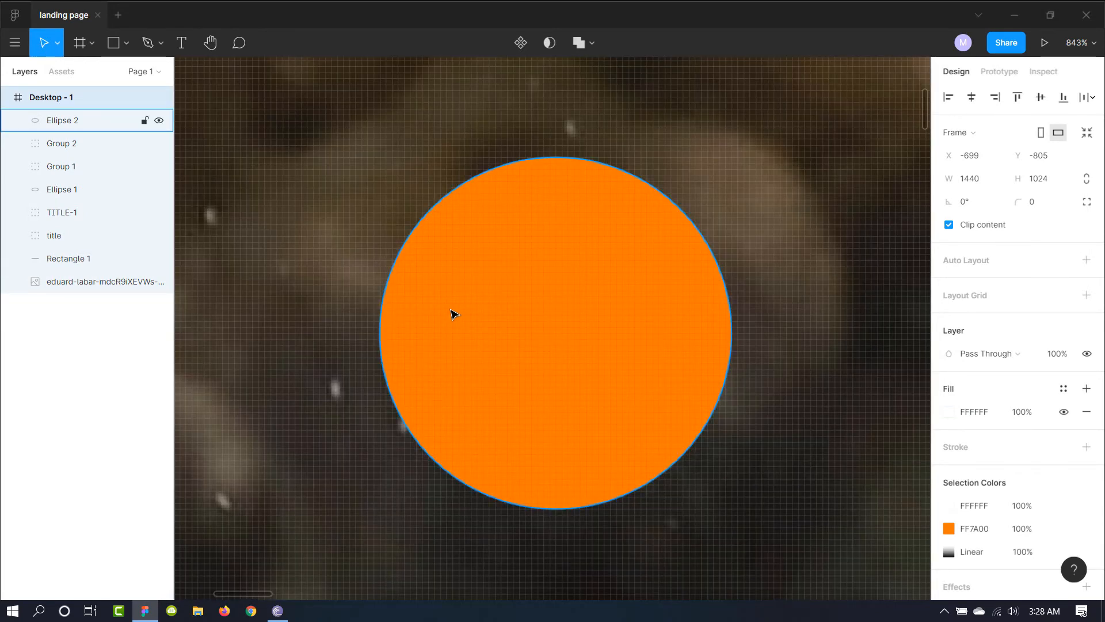
{"action": "scroll", "coordinate": [461, 314], "scroll_direction": "down", "scroll_amount": 5}
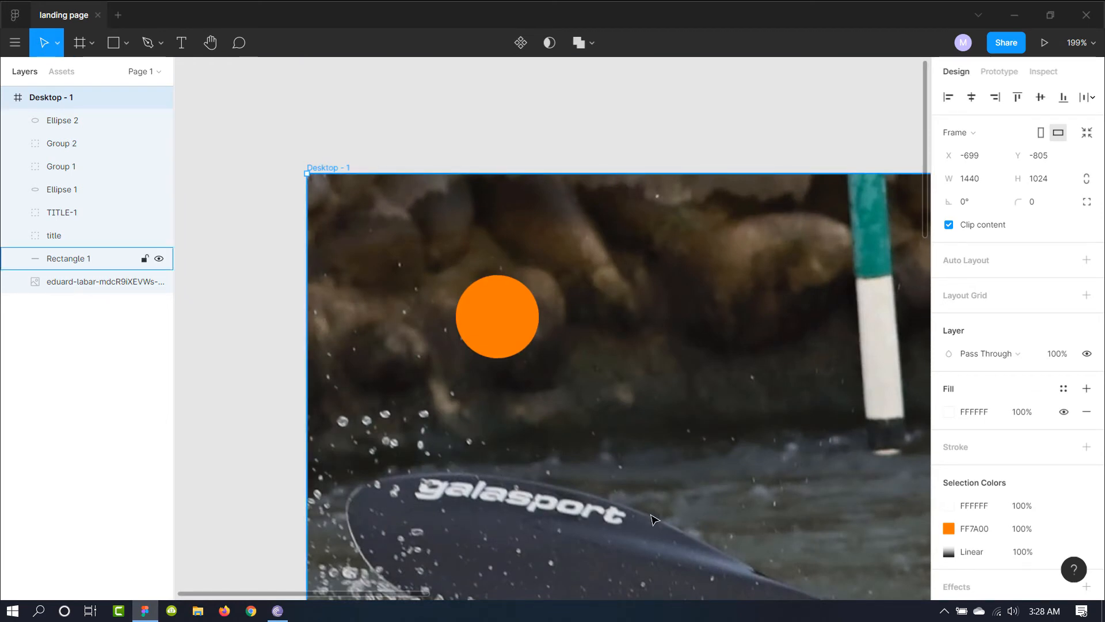
{"action": "scroll", "coordinate": [653, 519], "scroll_direction": "down", "scroll_amount": 5}
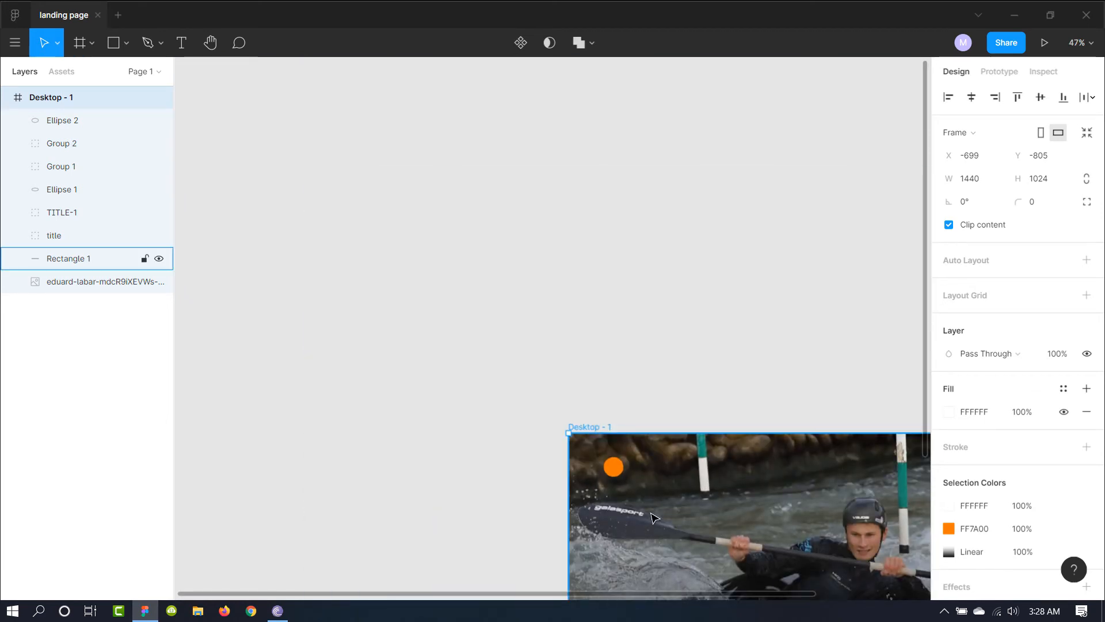
{"action": "scroll", "coordinate": [654, 519], "scroll_direction": "up", "scroll_amount": 5}
{"action": "scroll", "coordinate": [652, 517], "scroll_direction": "up", "scroll_amount": 3}
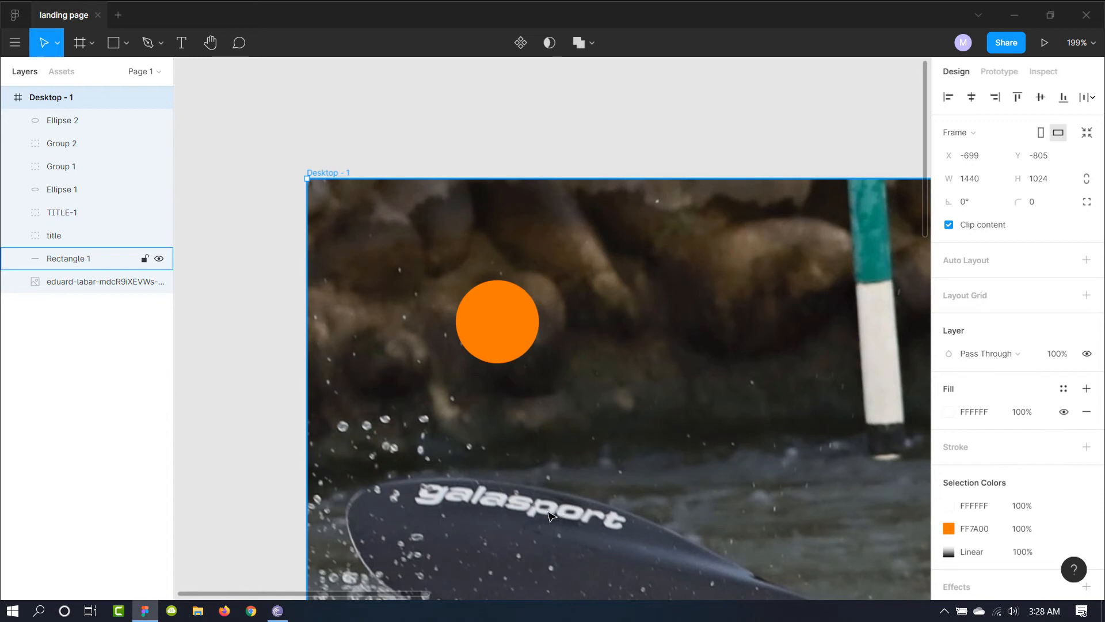
- Add a capital "G" in a text box about 12×18 inside the orange circle
{"action": "scroll", "coordinate": [489, 351], "scroll_direction": "up", "scroll_amount": 8}
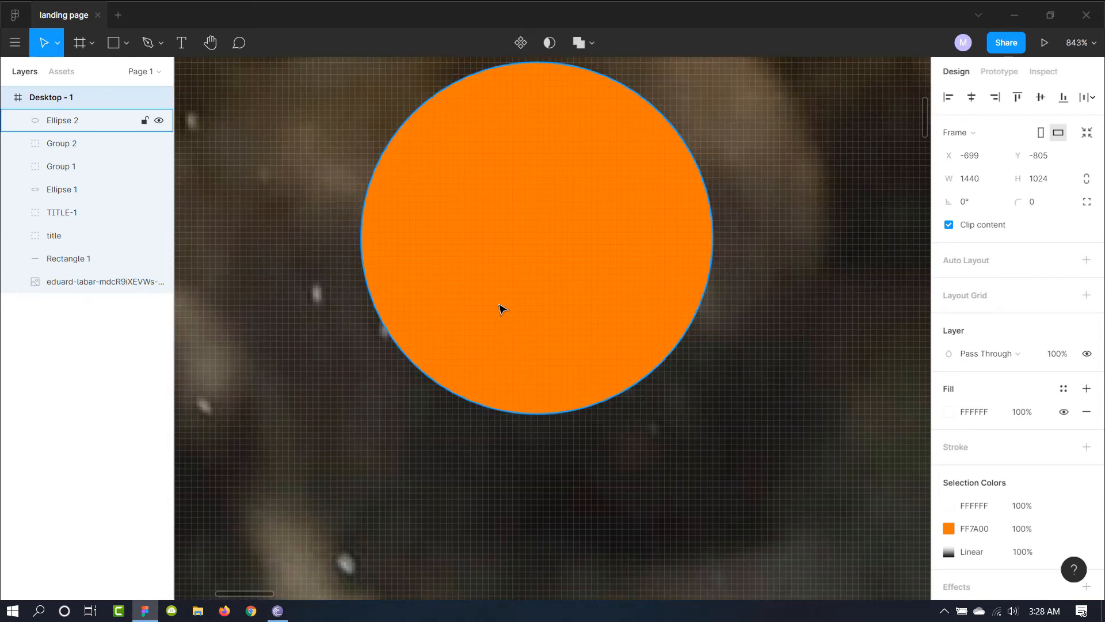
{"action": "key", "text": "t"}
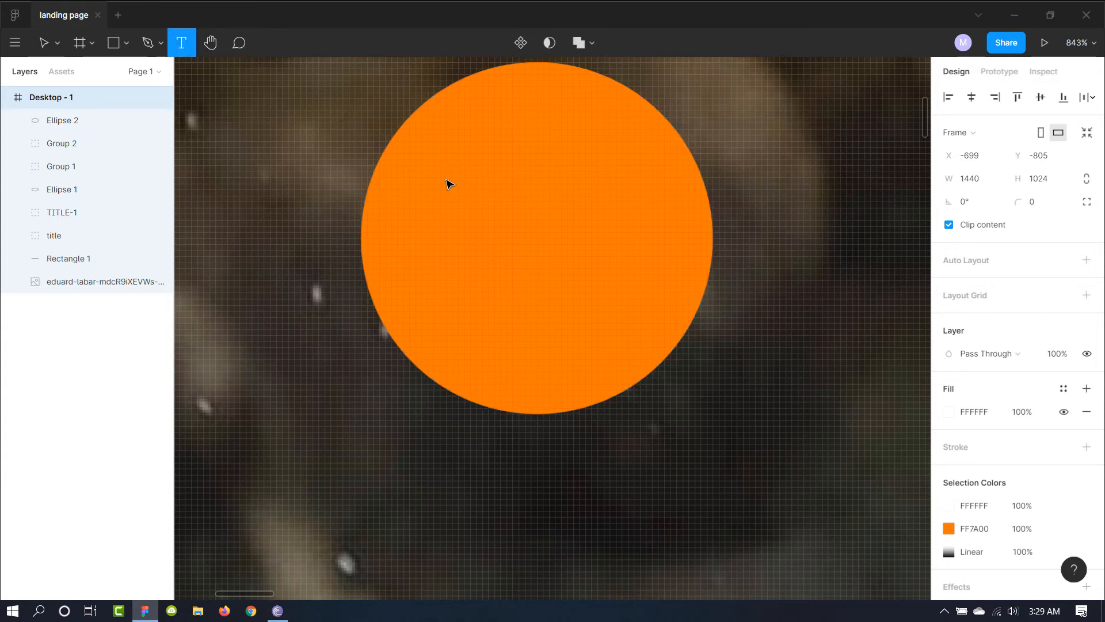
{"action": "left_click_drag", "start_coordinate": [446, 178], "coordinate": [519, 286]}
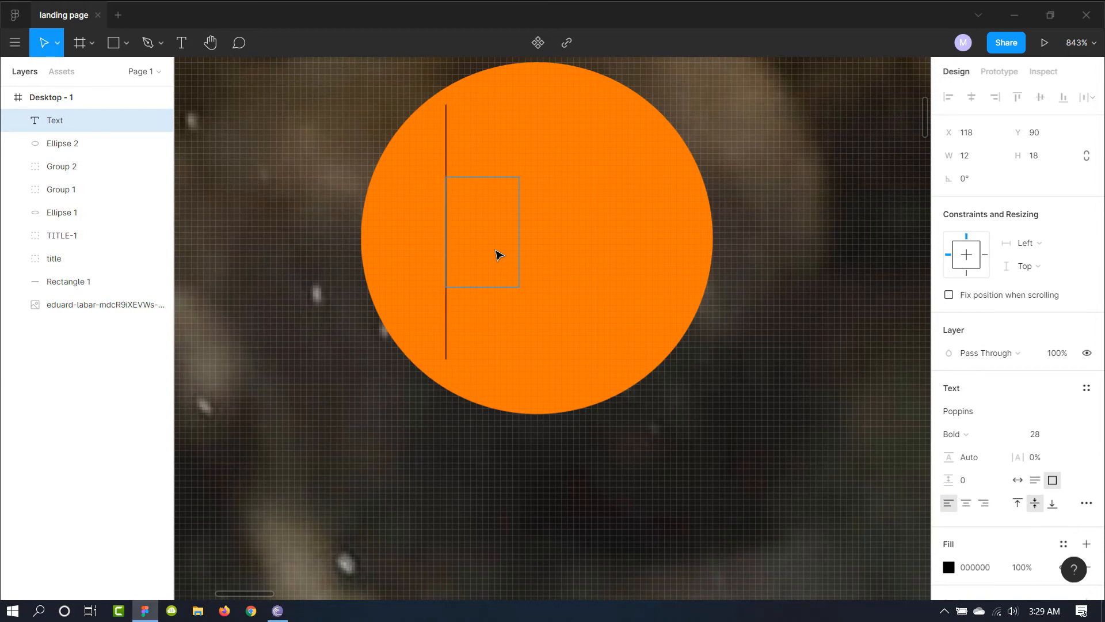
{"action": "type", "text": "g"}
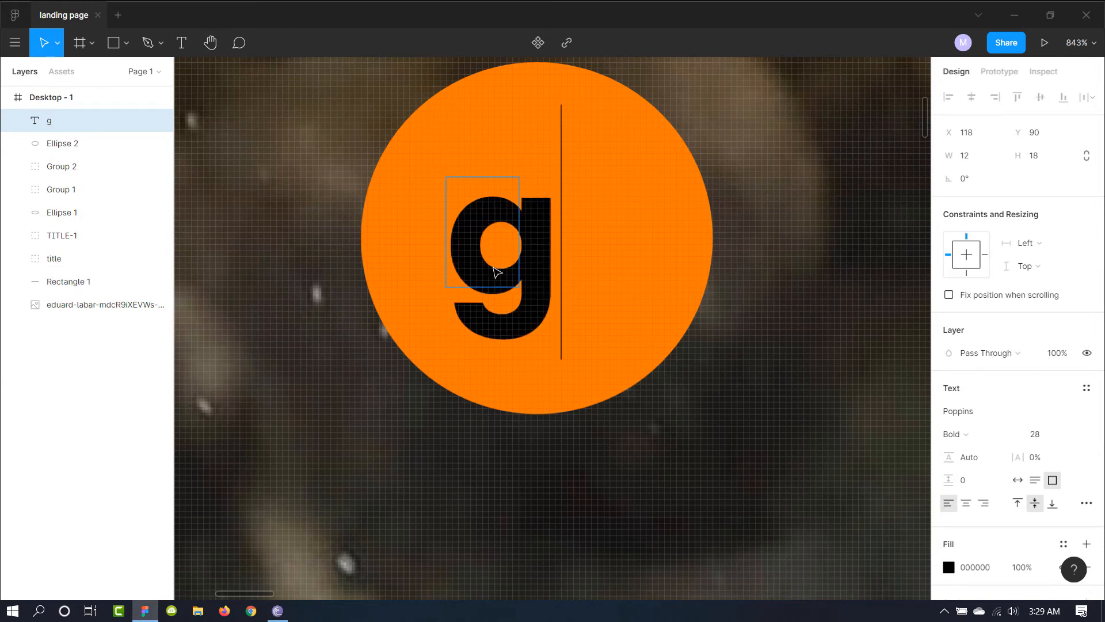
{"action": "key", "text": "BackSpace"}
{"action": "type", "text": "G"}
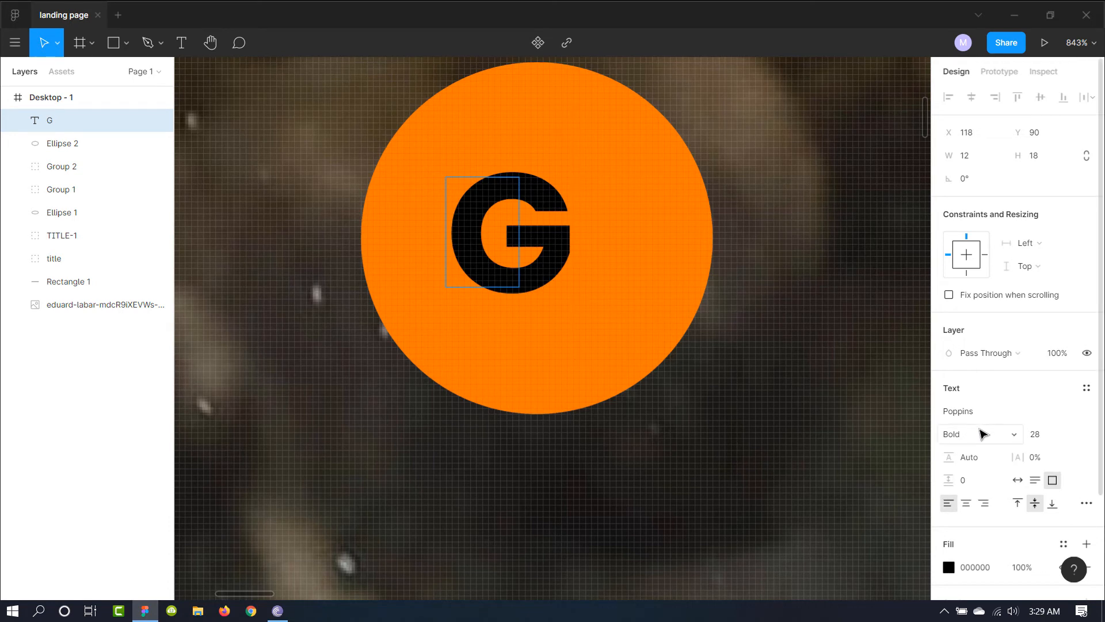
- Set the letter G to Poppins Medium at size 36
{"action": "left_click", "coordinate": [986, 434]}
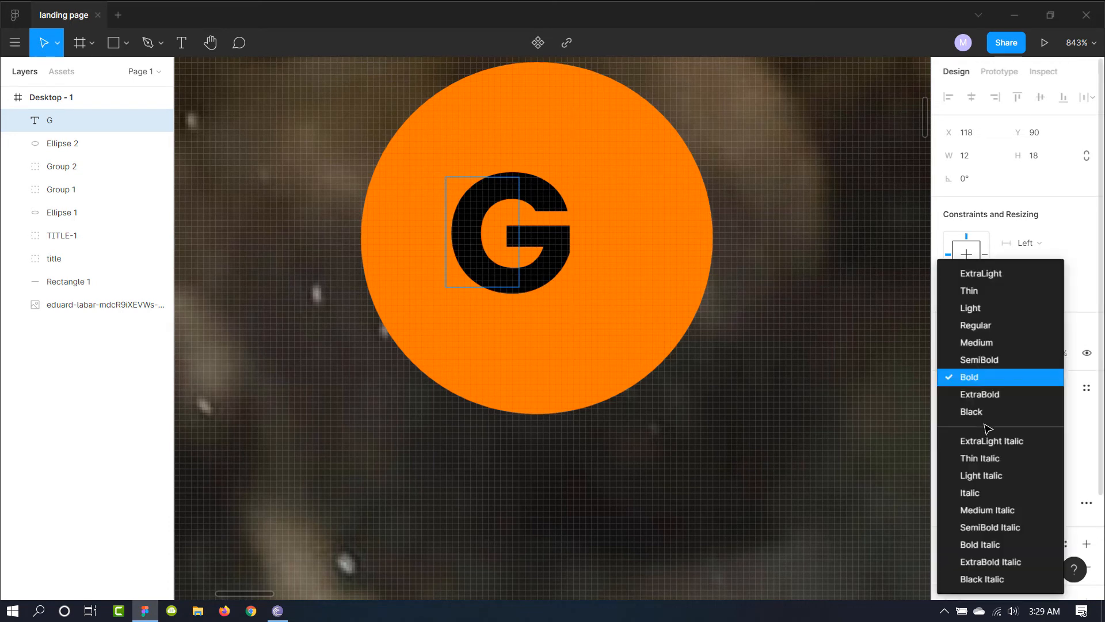
{"action": "left_click", "coordinate": [978, 342]}
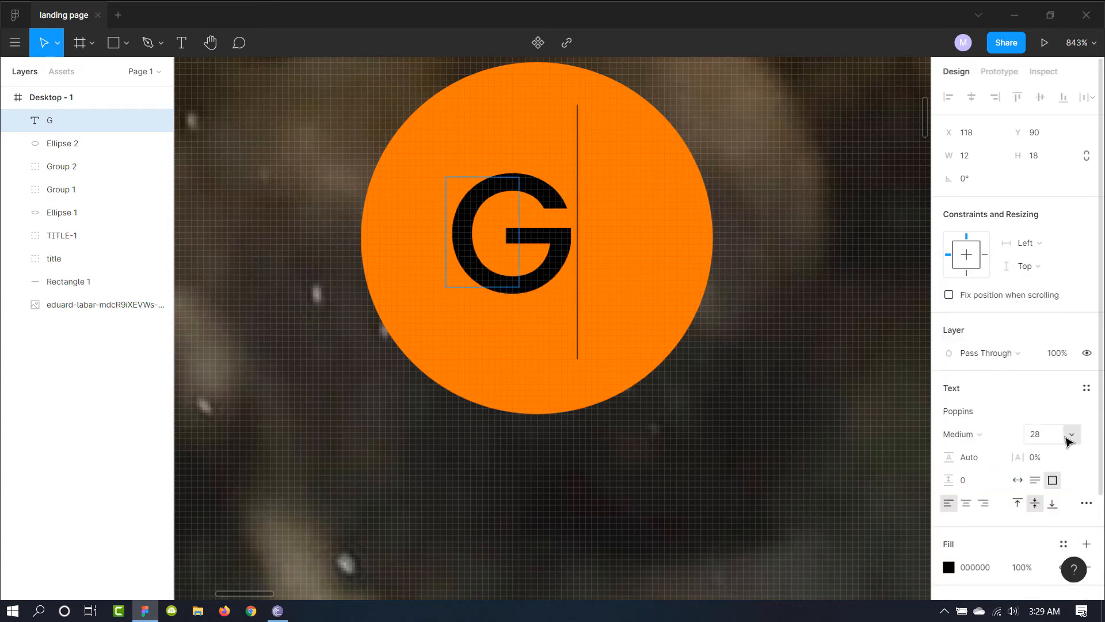
{"action": "left_click", "coordinate": [1071, 437]}
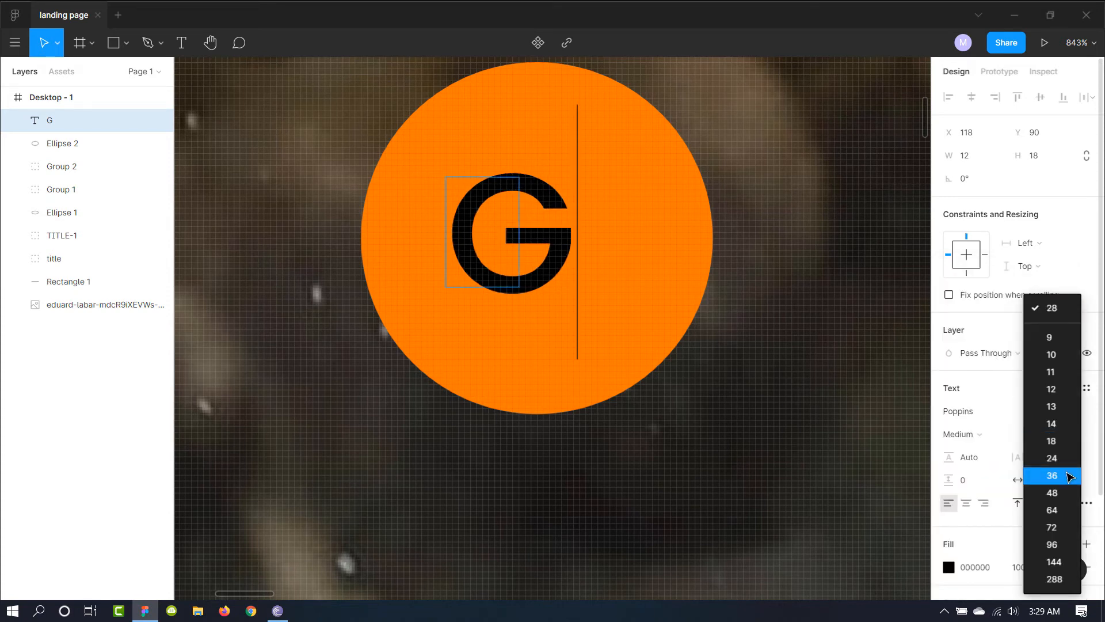
{"action": "left_click", "coordinate": [1071, 476]}
{"action": "double_click", "coordinate": [500, 217]}
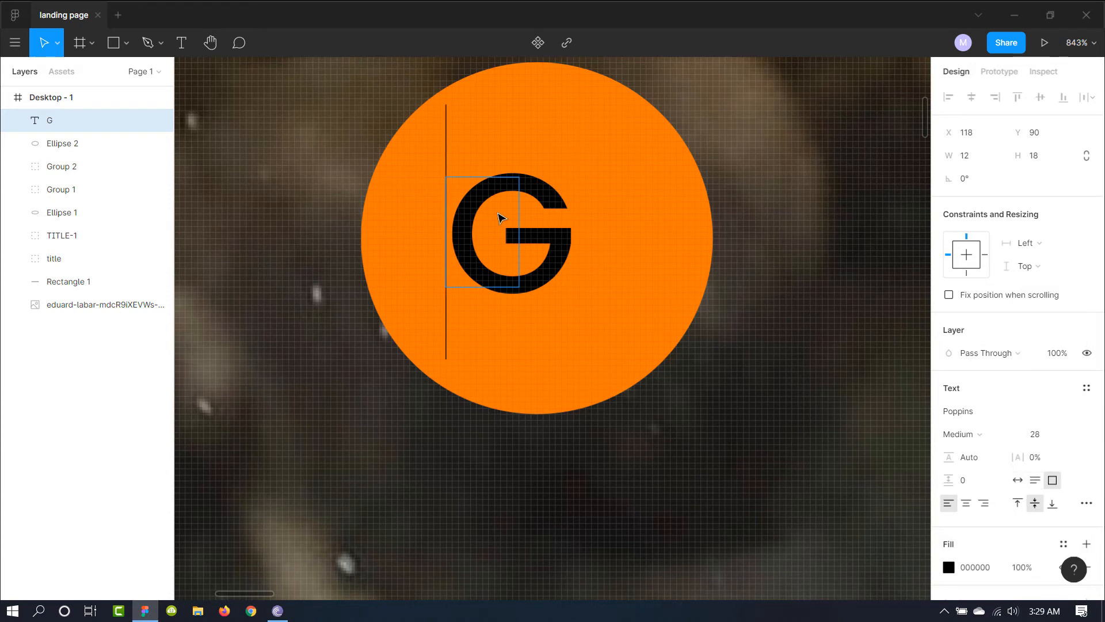
{"action": "double_click", "coordinate": [501, 217]}
{"action": "left_click", "coordinate": [1071, 438]}
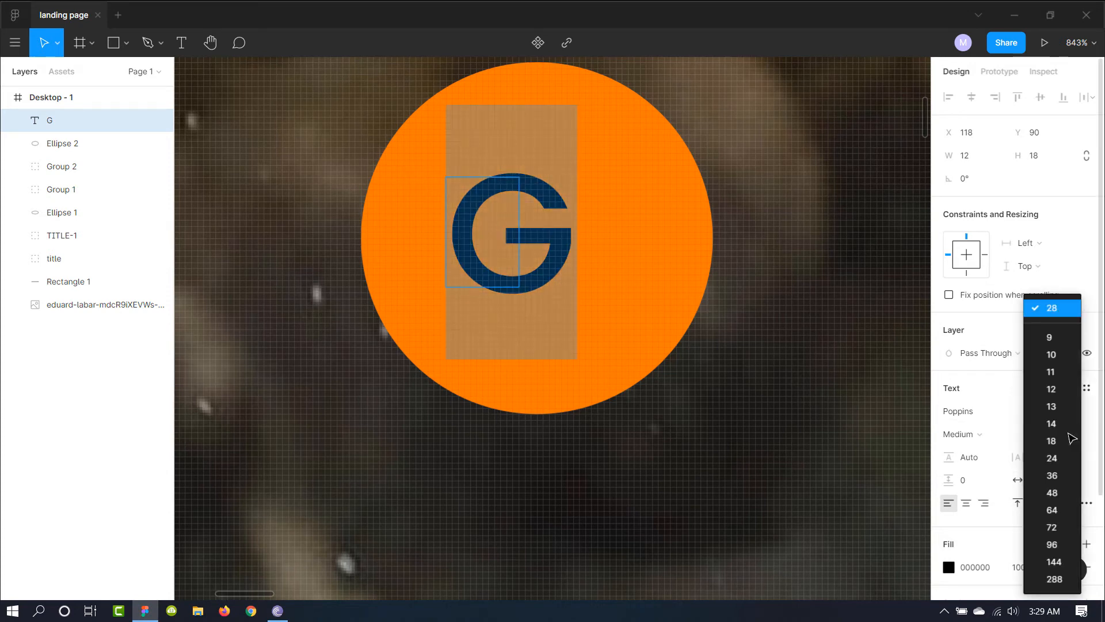
{"action": "left_click", "coordinate": [1072, 482]}
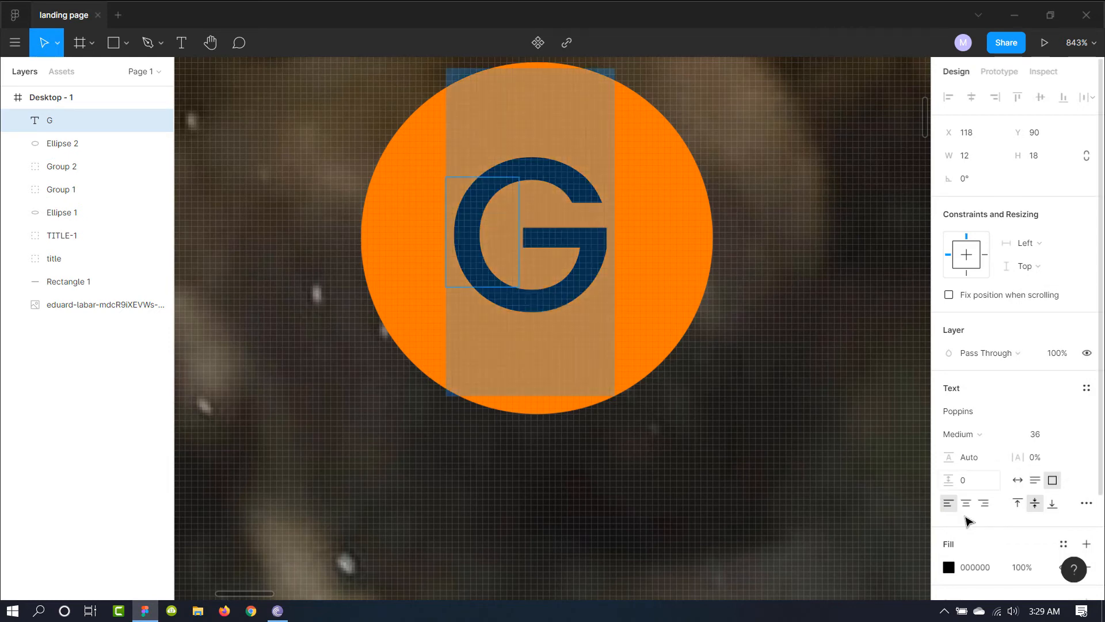
- Give the G a white FFFFFF outside stroke of 1 and remove its black fill
{"action": "scroll", "coordinate": [978, 493], "scroll_direction": "down", "scroll_amount": 2}
{"action": "scroll", "coordinate": [974, 493], "scroll_direction": "down", "scroll_amount": 1}
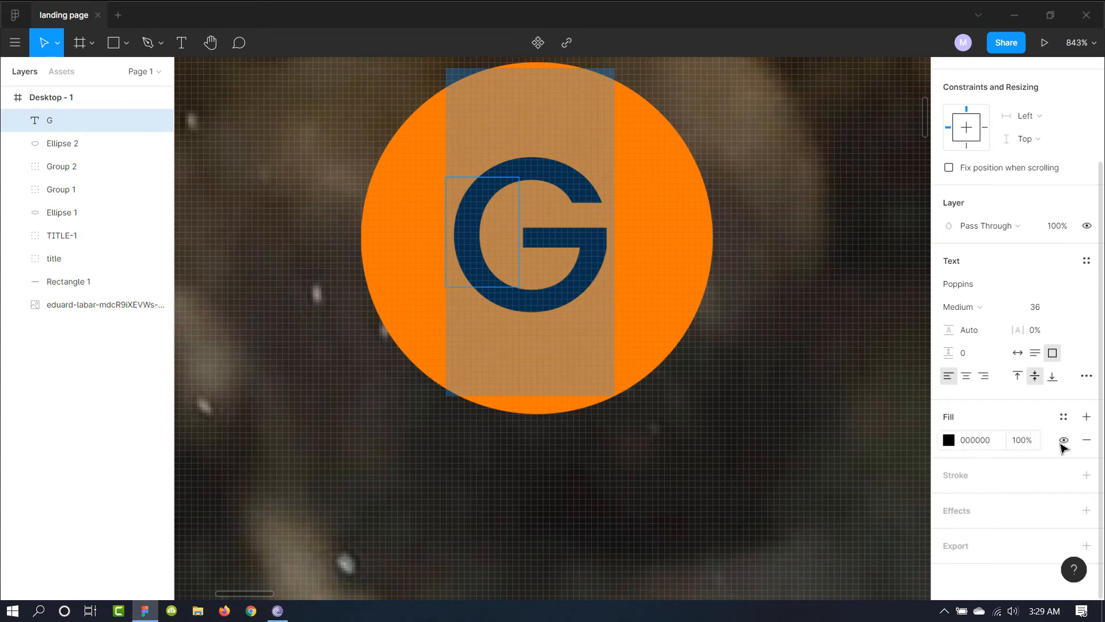
{"action": "left_click", "coordinate": [1086, 475]}
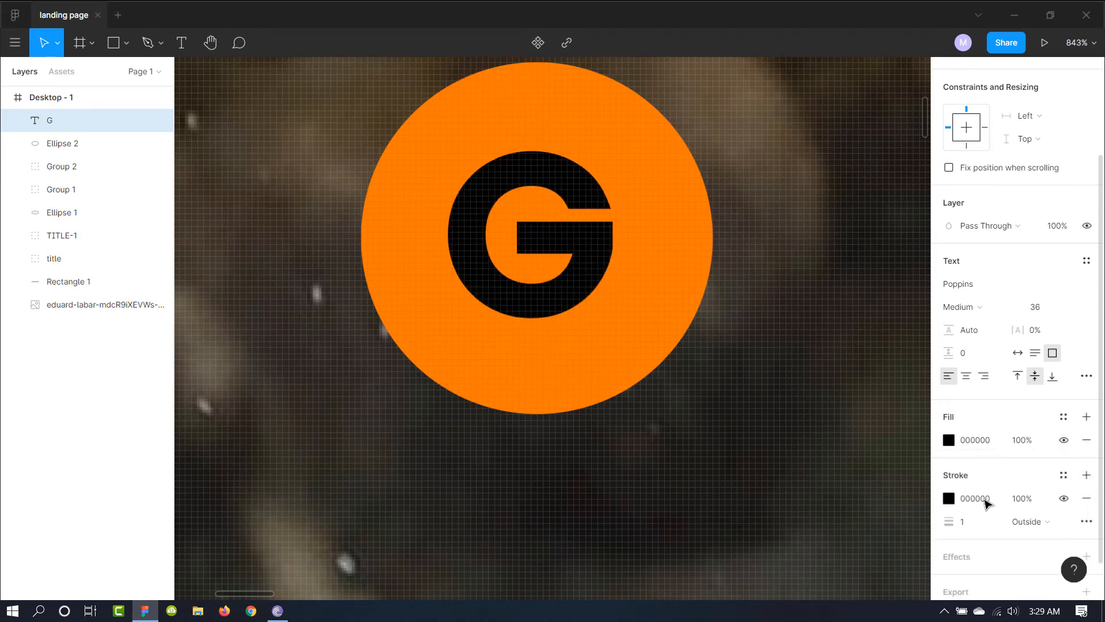
{"action": "left_click", "coordinate": [948, 499]}
{"action": "left_click_drag", "start_coordinate": [809, 287], "coordinate": [703, 215]}
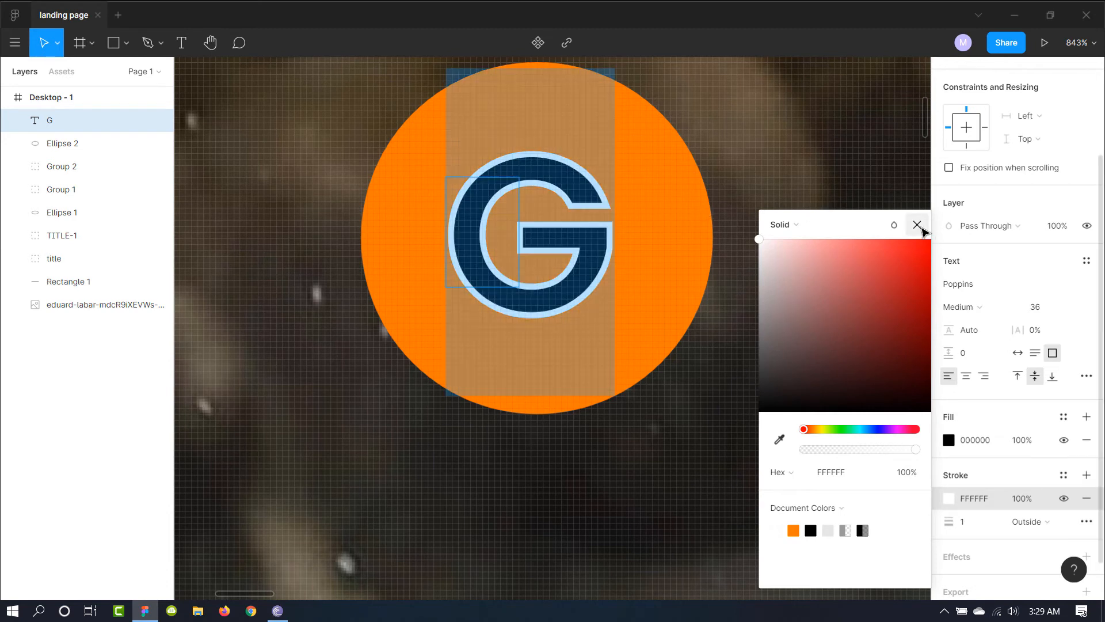
{"action": "left_click", "coordinate": [917, 225]}
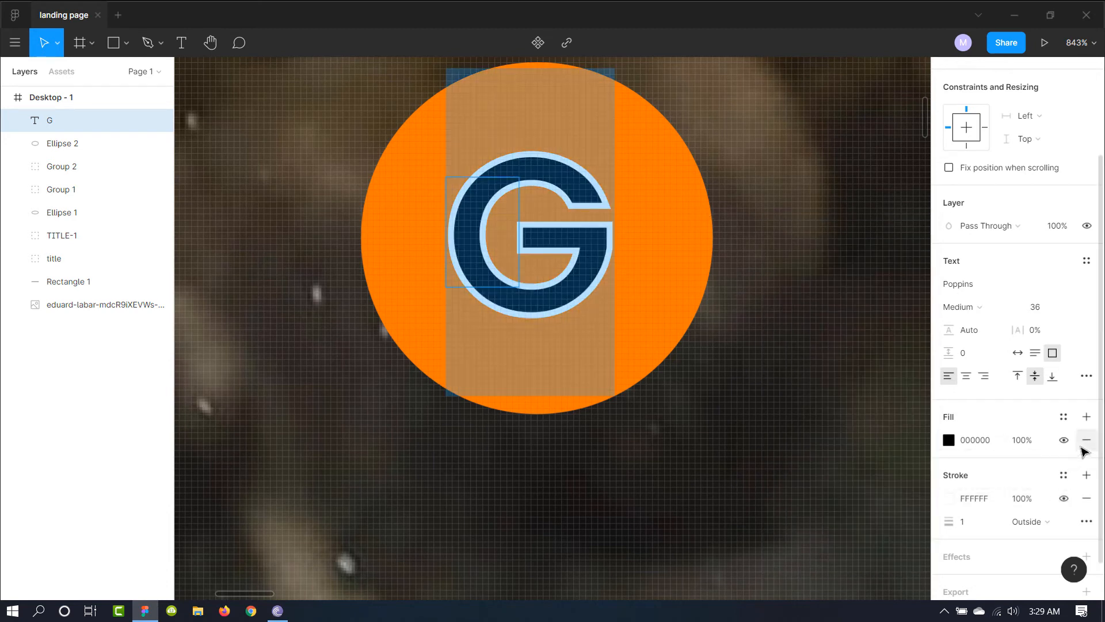
{"action": "left_click", "coordinate": [1086, 440]}
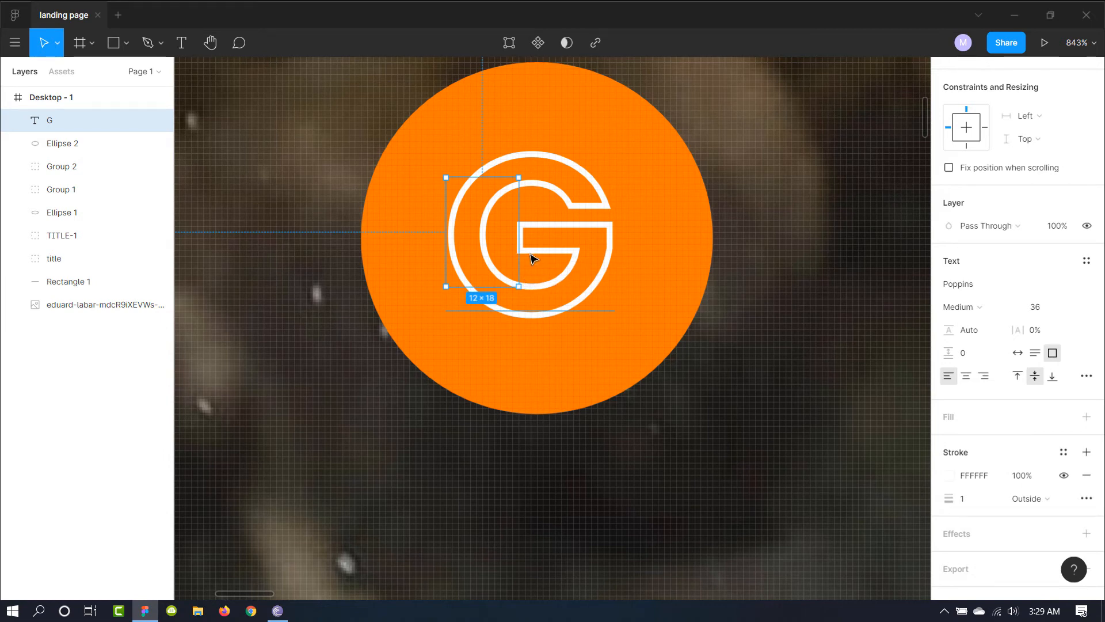
- Enlarge the G's text box to about 26×23 and move it to the circle's left edge at about X 104, Y 84
{"action": "left_click_drag", "start_coordinate": [528, 257], "coordinate": [617, 258]}
{"action": "left_click_drag", "start_coordinate": [582, 294], "coordinate": [583, 325]}
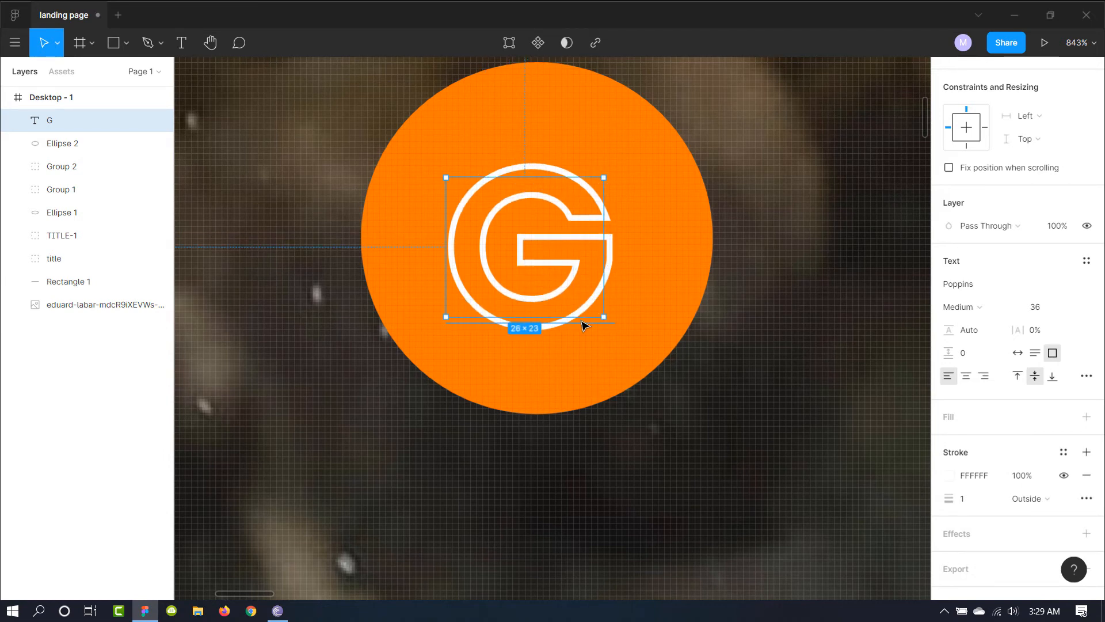
{"action": "left_click_drag", "start_coordinate": [542, 256], "coordinate": [451, 210]}
{"action": "left_click", "coordinate": [581, 264]}
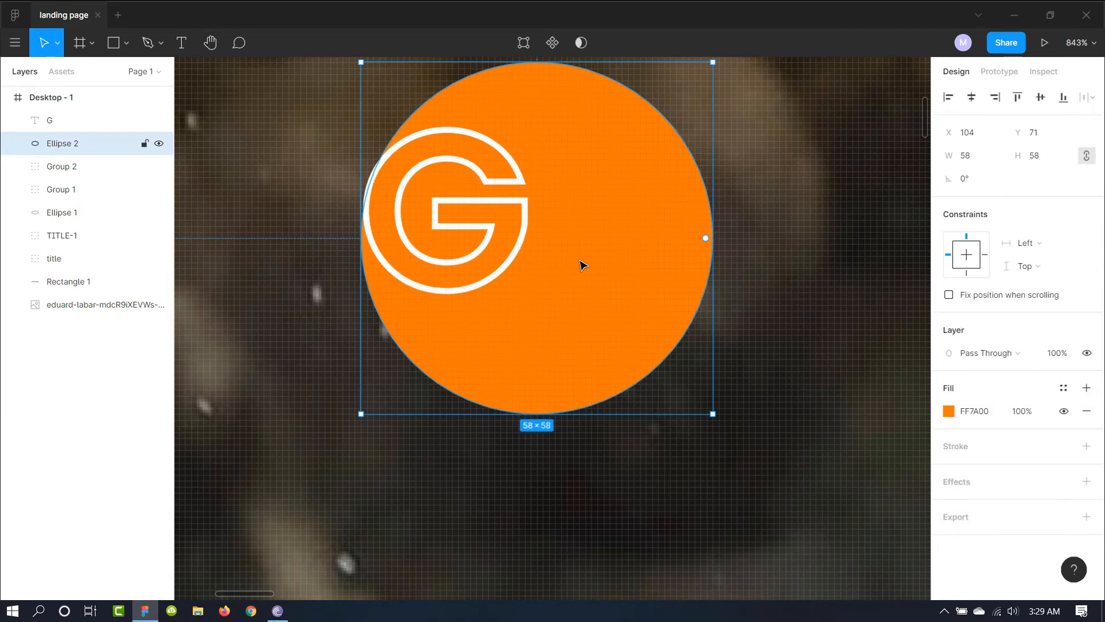
- Add a lowercase "p" in a text box about 17×21 beside the G, at about X 134, Y 91
{"action": "key", "text": "t"}
{"action": "left_click_drag", "start_coordinate": [542, 185], "coordinate": [646, 311]}
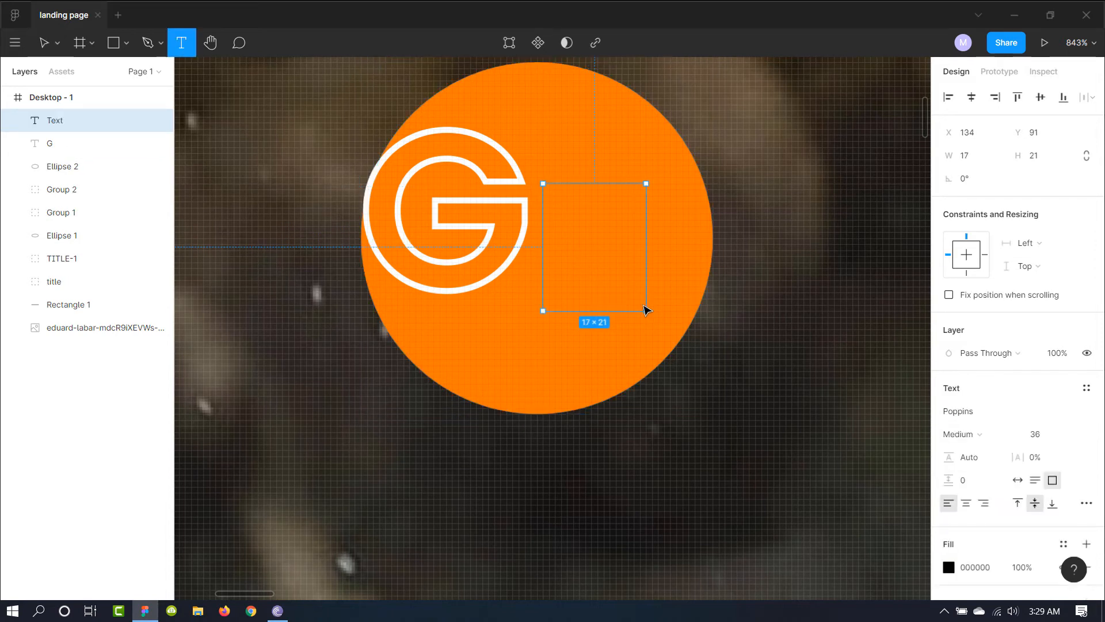
{"action": "type", "text": "P"}
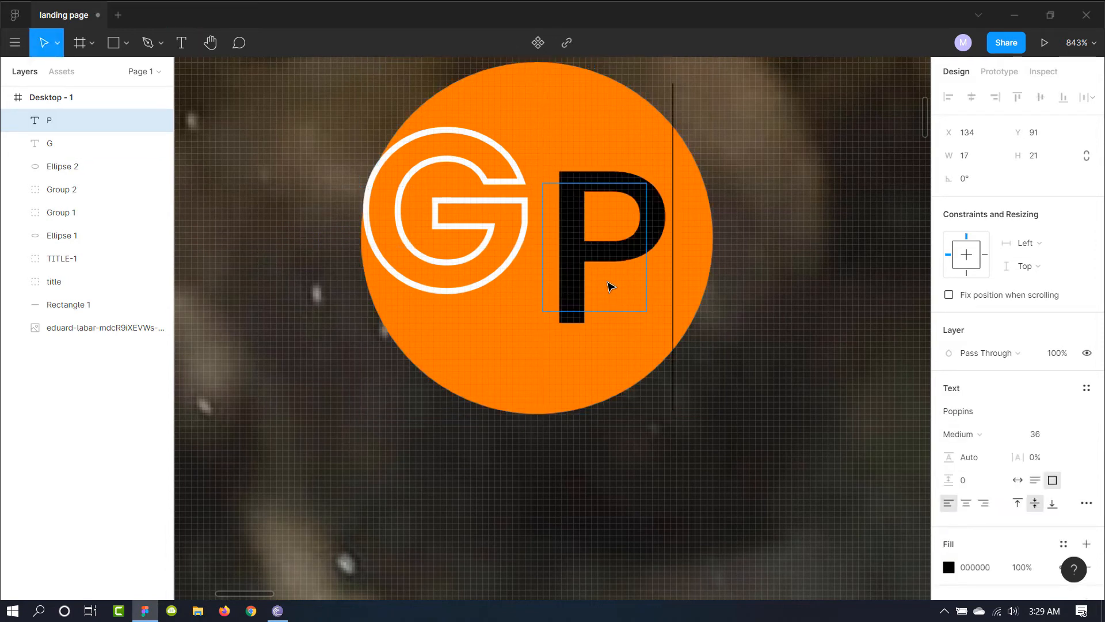
{"action": "key", "text": "BackSpace"}
{"action": "type", "text": "p"}
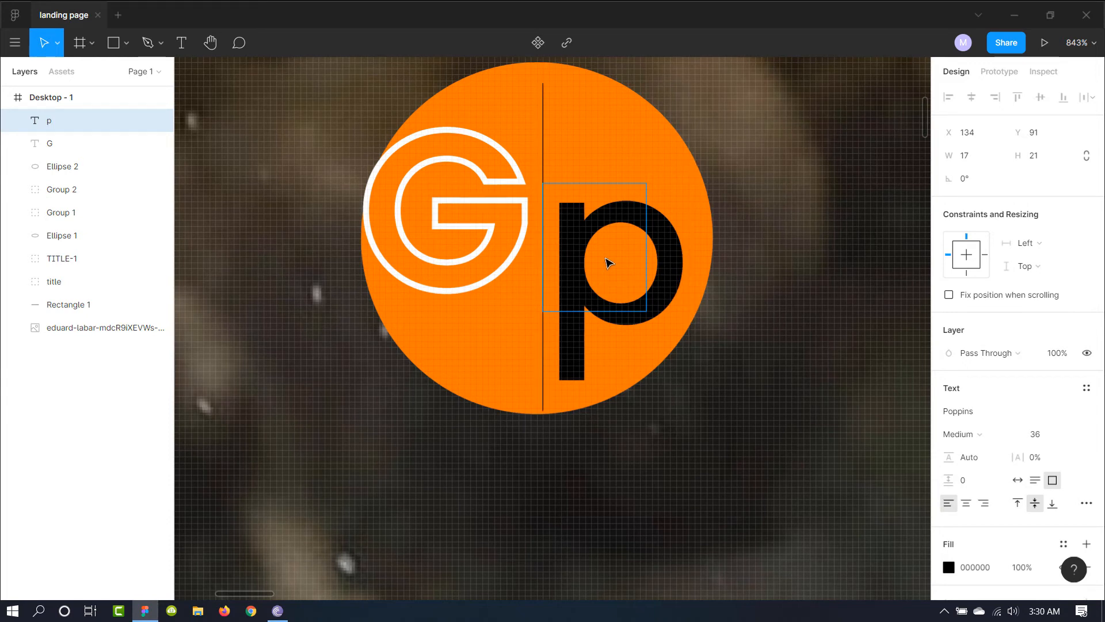
- Give the p a white FFFFFF outside stroke of 1 and remove its black fill
{"action": "key", "text": "ctrl+a"}
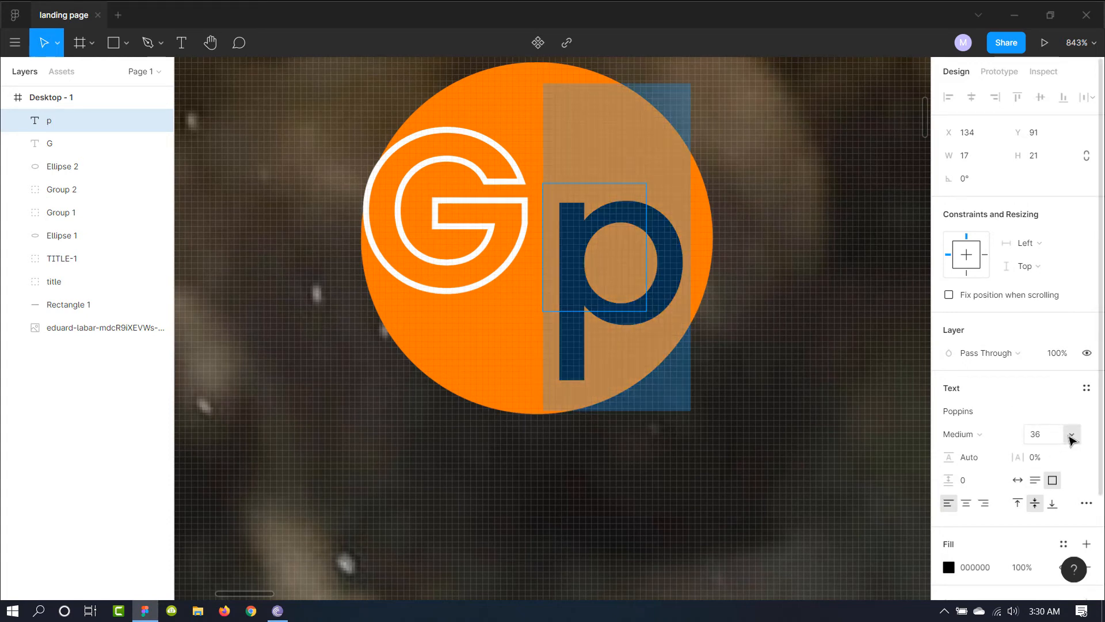
{"action": "scroll", "coordinate": [1071, 451], "scroll_direction": "down", "scroll_amount": 3}
{"action": "left_click", "coordinate": [1086, 529]}
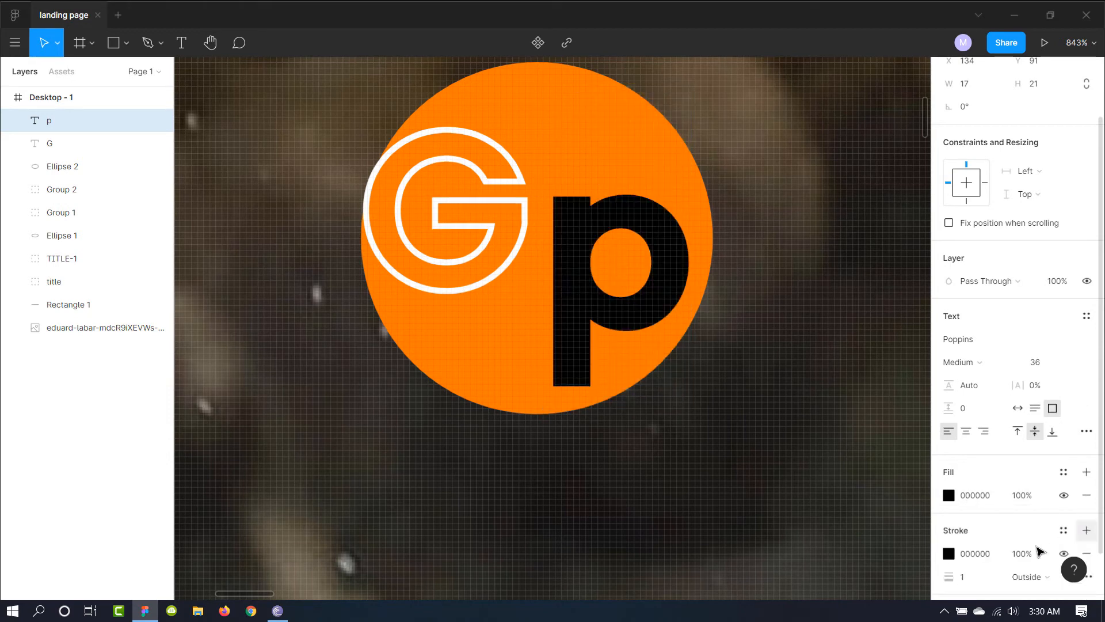
{"action": "left_click", "coordinate": [950, 554]}
{"action": "left_click_drag", "start_coordinate": [759, 412], "coordinate": [706, 207]}
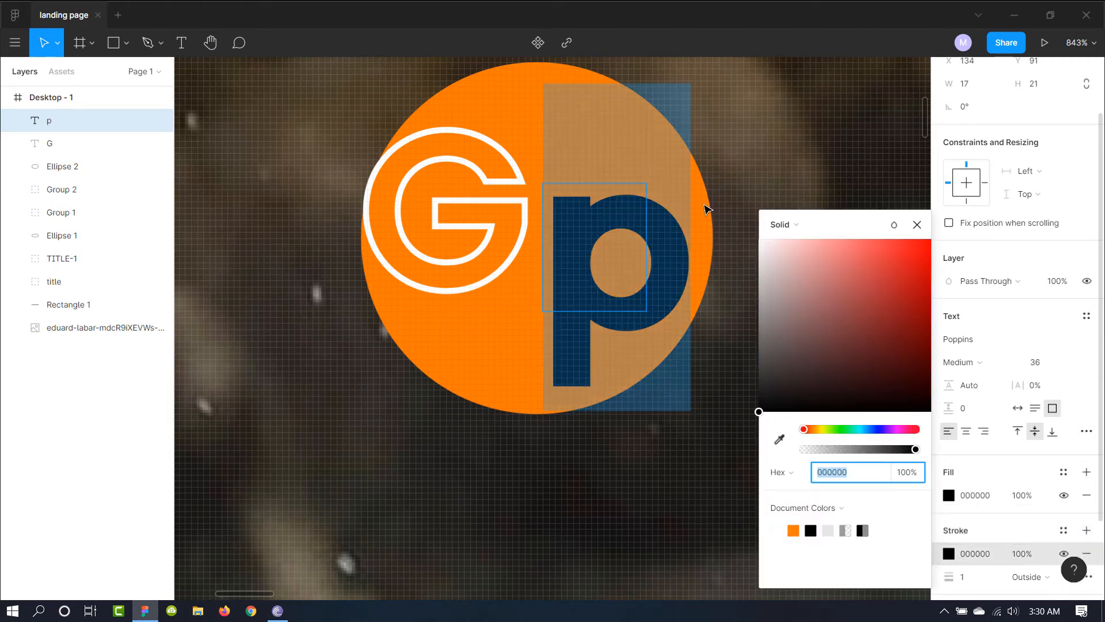
{"action": "key", "text": "Escape"}
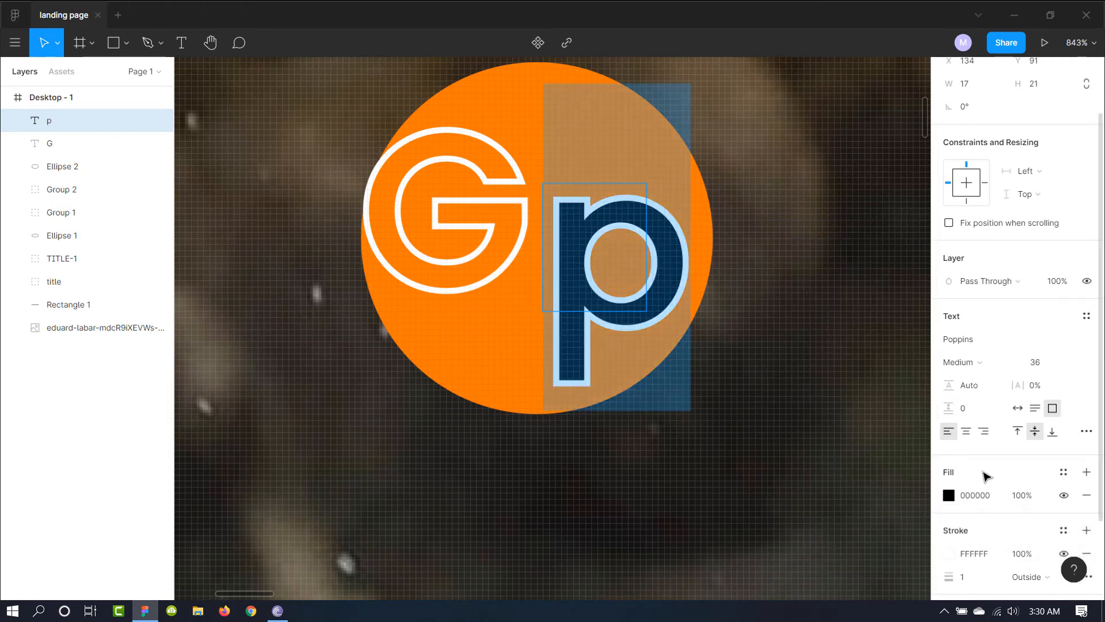
{"action": "left_click", "coordinate": [1086, 495]}
- Shift the p left to X 124 so it overlaps the G, and group the two letters
{"action": "key", "text": "shift+Left"}
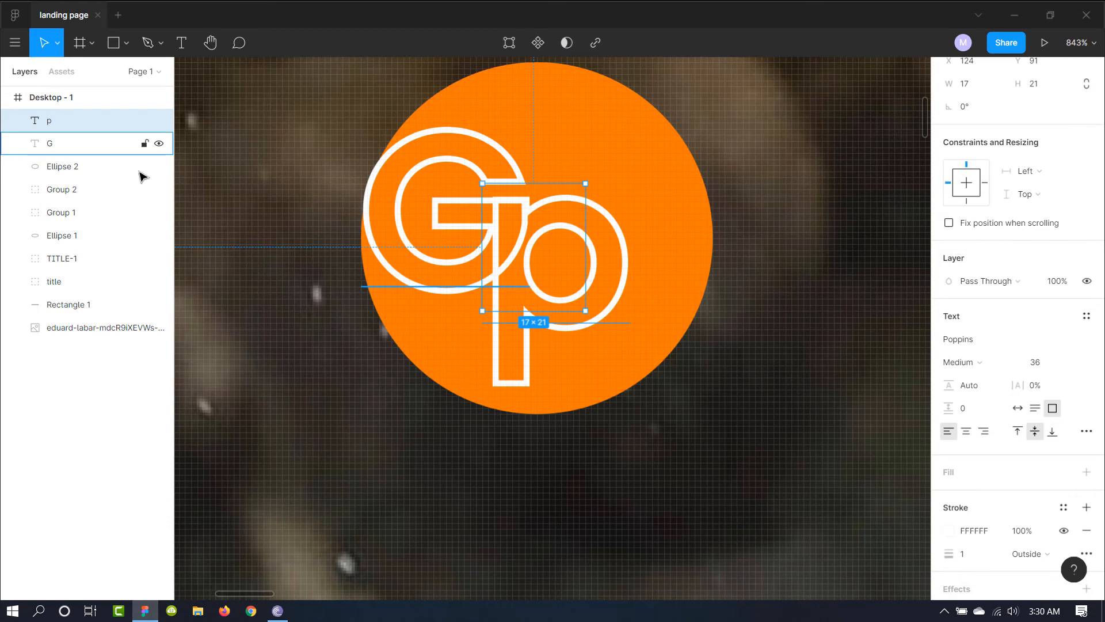
{"action": "left_click", "coordinate": [48, 142], "text": "shift"}
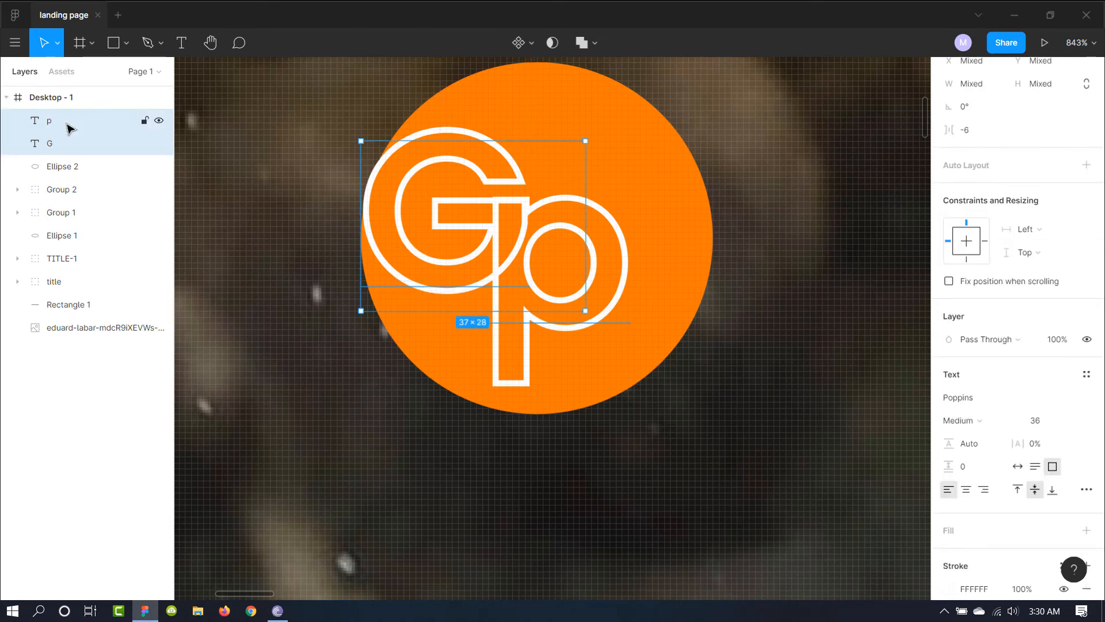
{"action": "key", "text": "ctrl+g"}
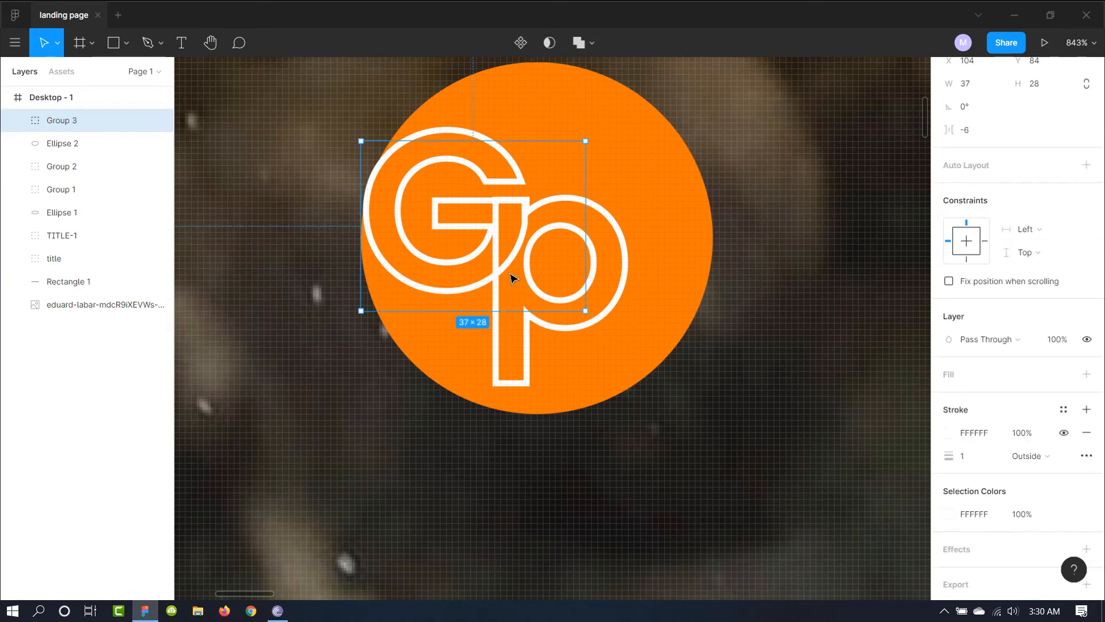
- Move the letter group toward the middle of the orange circle, to about X 111, Y 83
{"action": "left_click_drag", "start_coordinate": [514, 279], "coordinate": [541, 275]}
{"action": "scroll", "coordinate": [541, 275], "scroll_direction": "down", "scroll_amount": 10}
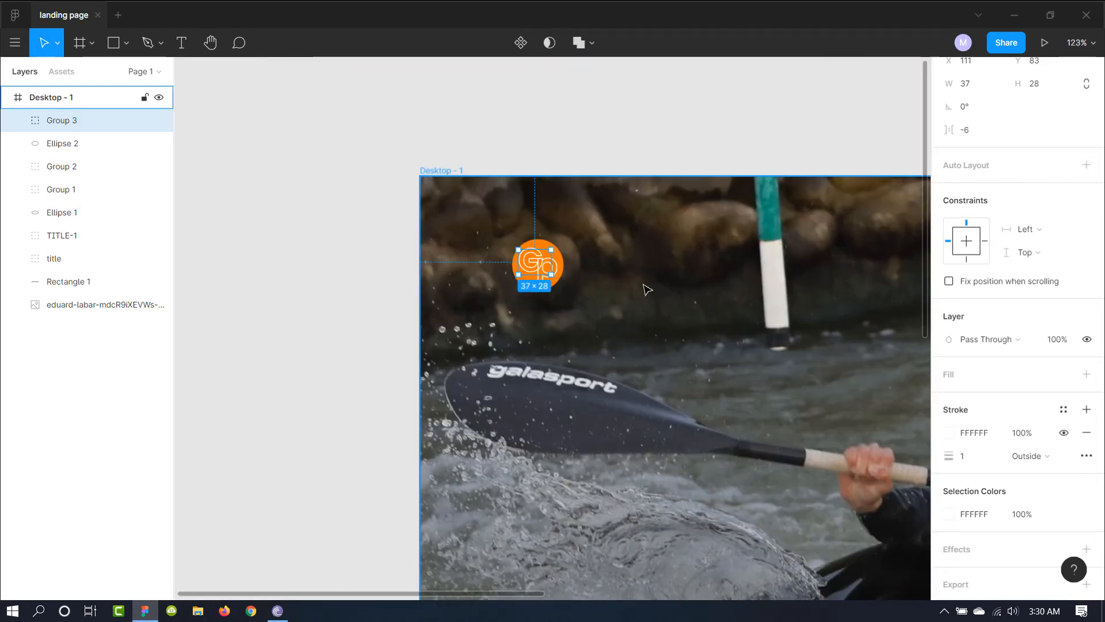
- Set the white outside stroke of both the p and the G in the logo to 2
{"action": "left_click", "coordinate": [17, 121]}
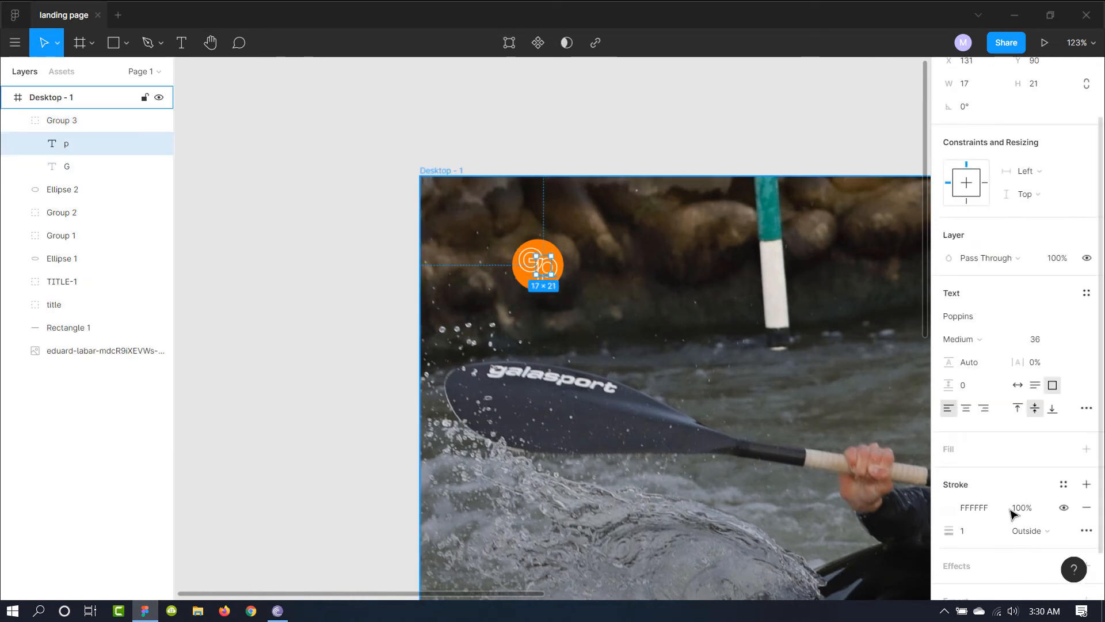
{"action": "left_click_drag", "start_coordinate": [946, 531], "coordinate": [946, 532]}
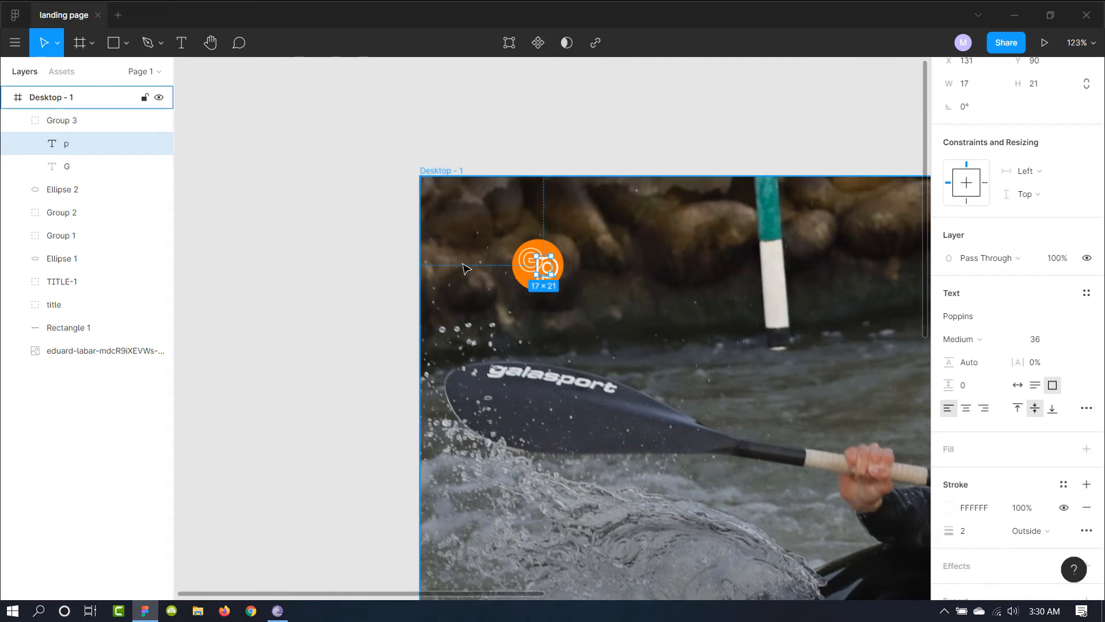
{"action": "left_click", "coordinate": [109, 173]}
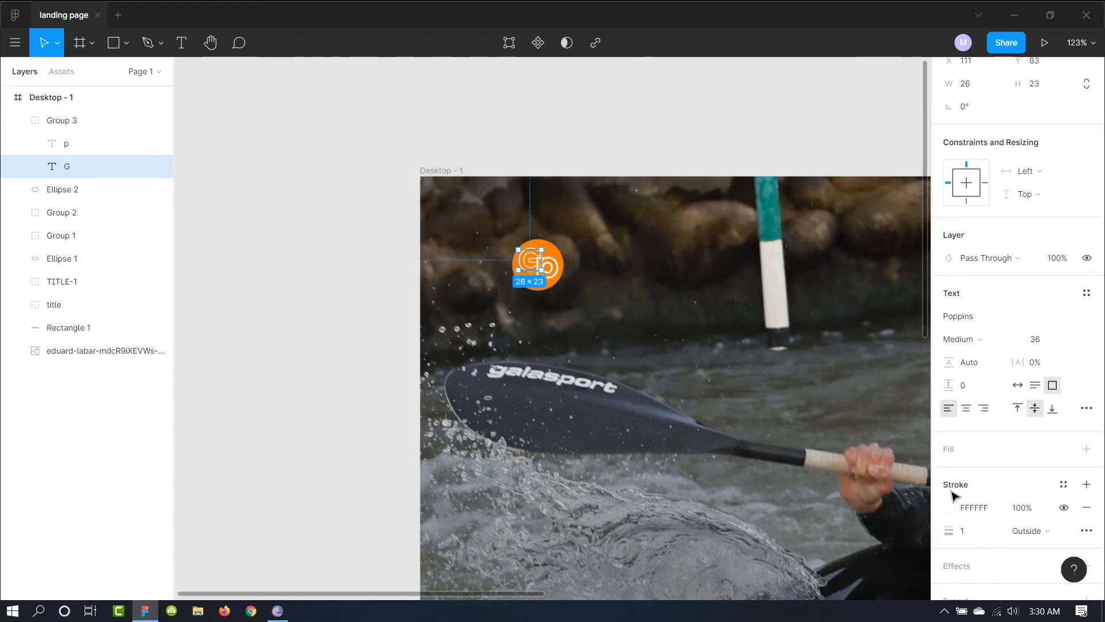
{"action": "left_click", "coordinate": [958, 530]}
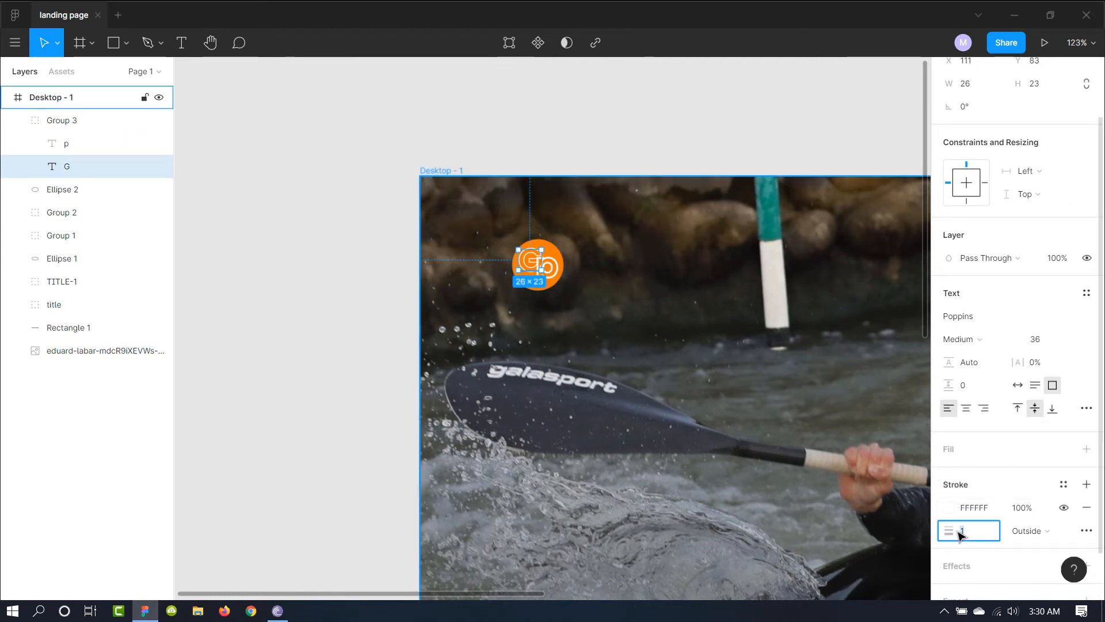
{"action": "left_click", "coordinate": [720, 398]}
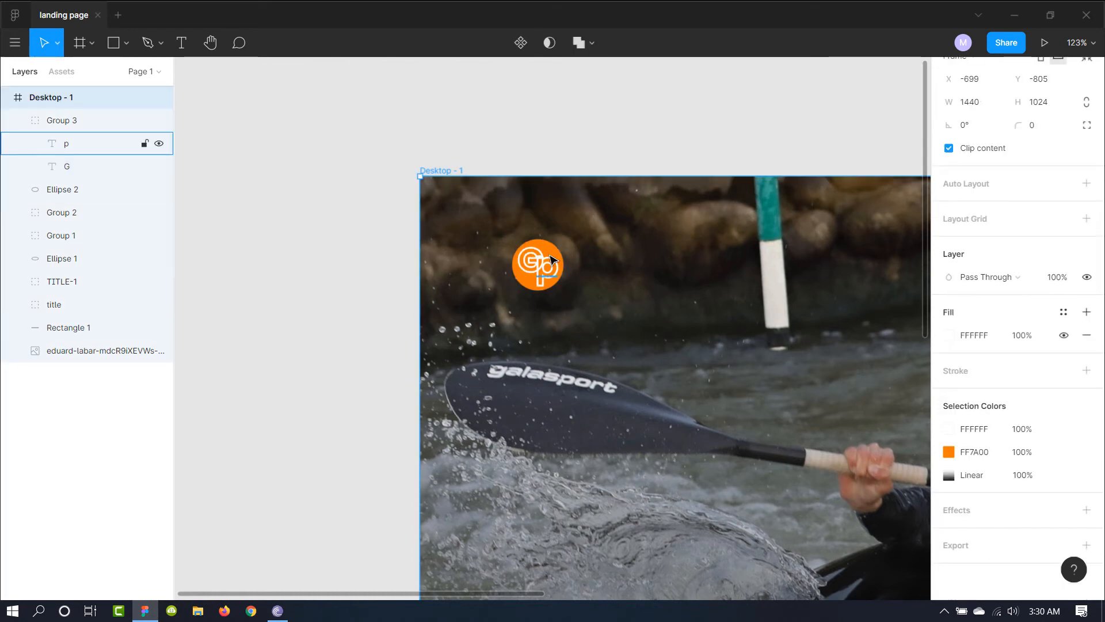
- Move the Gp letter group slightly up within the orange circle, to X 112, Y 81
{"action": "scroll", "coordinate": [554, 270], "scroll_direction": "up", "scroll_amount": 10}
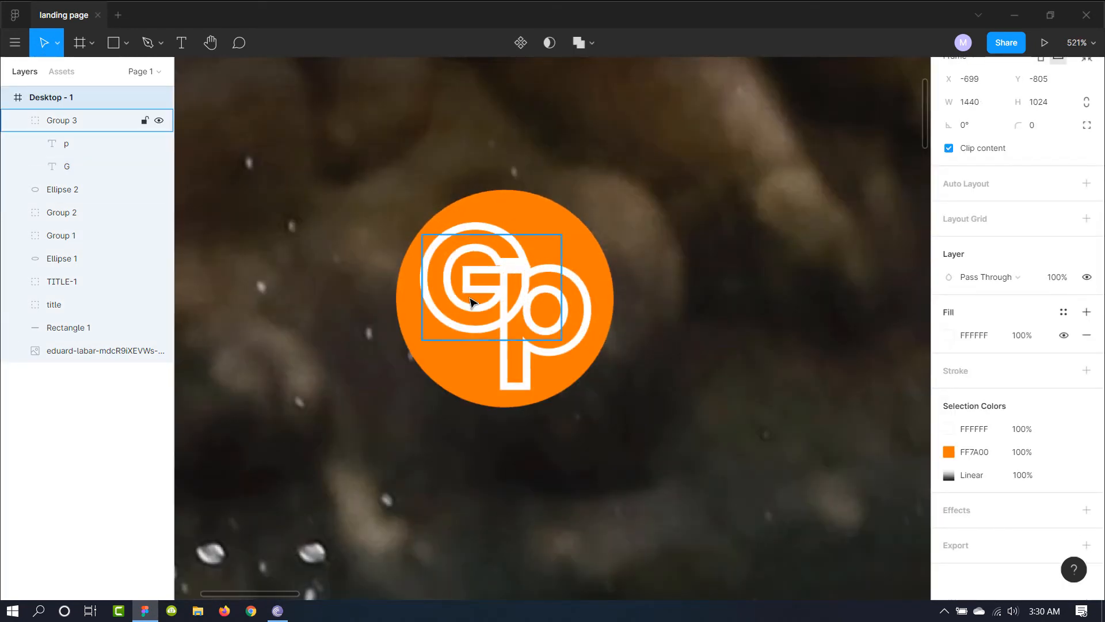
{"action": "left_click", "coordinate": [471, 302]}
{"action": "left_click_drag", "start_coordinate": [473, 297], "coordinate": [475, 293]}
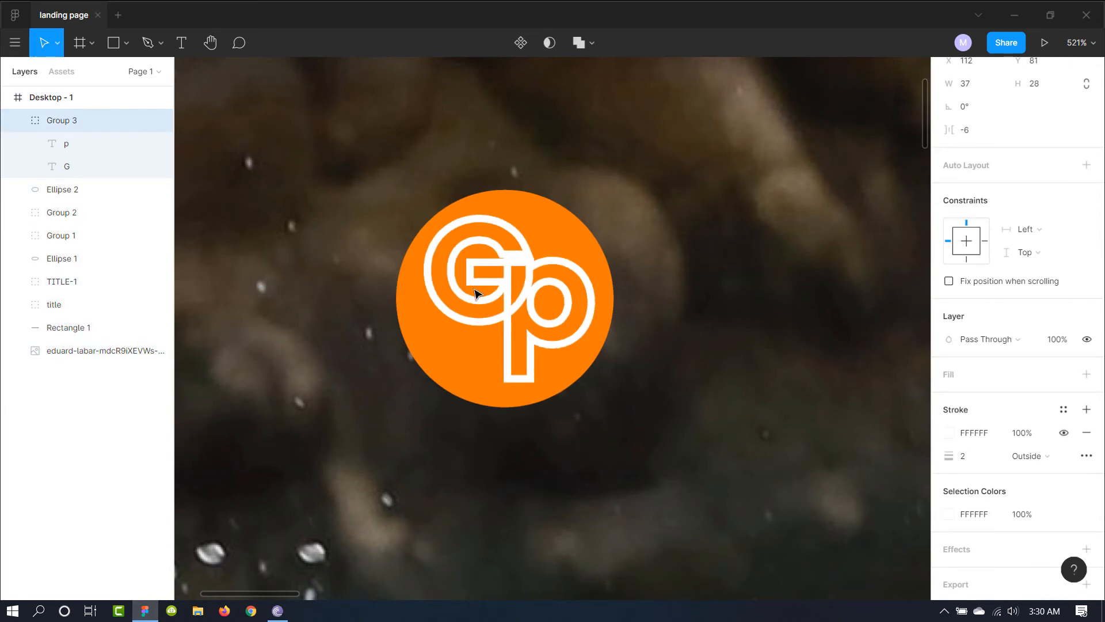
- Reposition the p alone slightly lower against the G so the letter group measures 37×29
{"action": "left_click", "coordinate": [85, 167]}
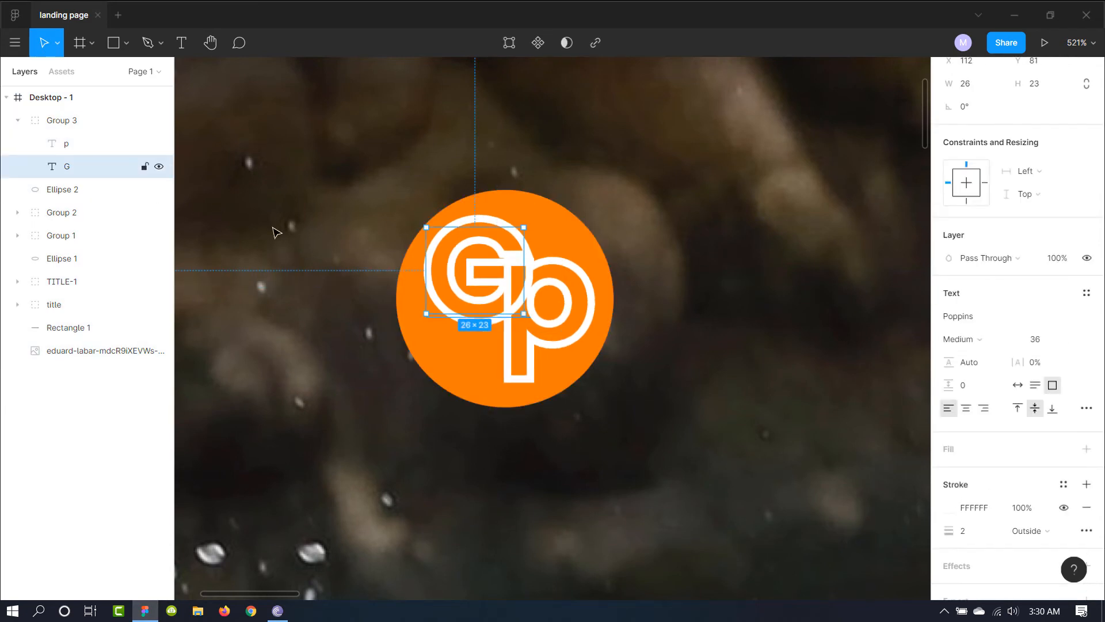
{"action": "left_click", "coordinate": [110, 144]}
{"action": "left_click_drag", "start_coordinate": [549, 301], "coordinate": [535, 360]}
{"action": "scroll", "coordinate": [549, 306], "scroll_direction": "up", "scroll_amount": 1}
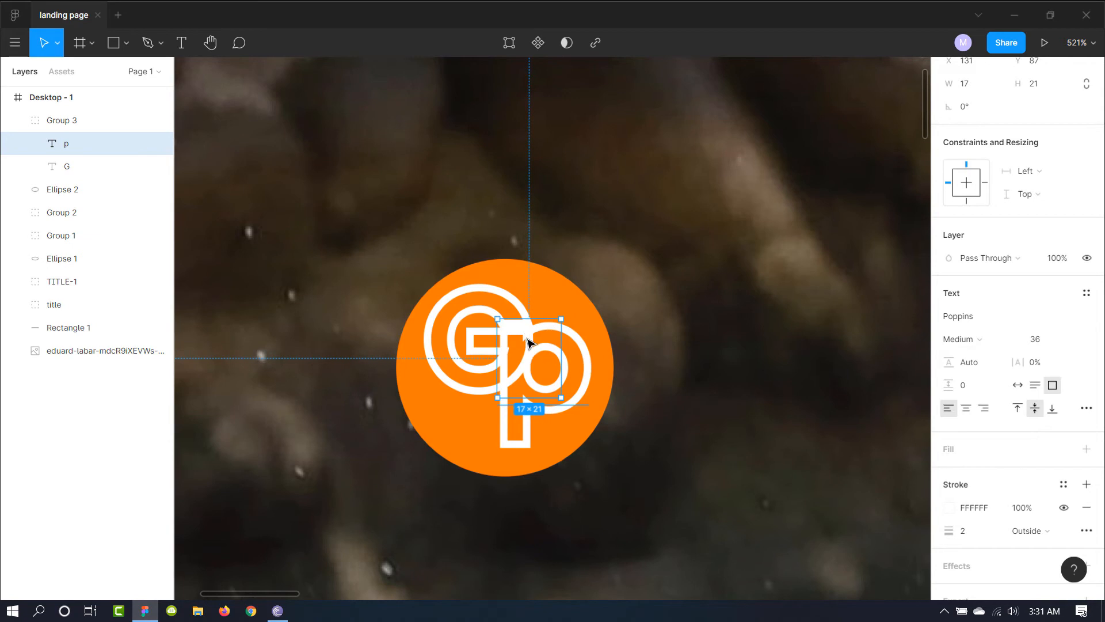
{"action": "key", "text": "Right"}
{"action": "key", "text": "Down"}
{"action": "key", "text": "Down"}
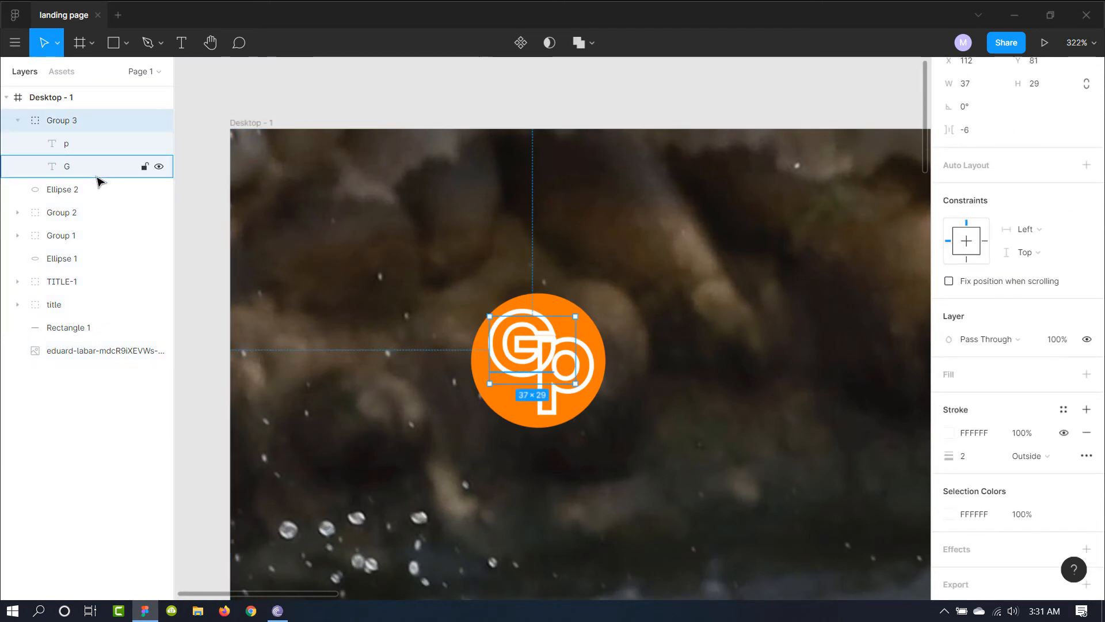
- Enlarge the orange circle around the letters to about 67×67 at X 99, Y 66, and group it with the letter group
{"action": "left_click", "coordinate": [81, 190]}
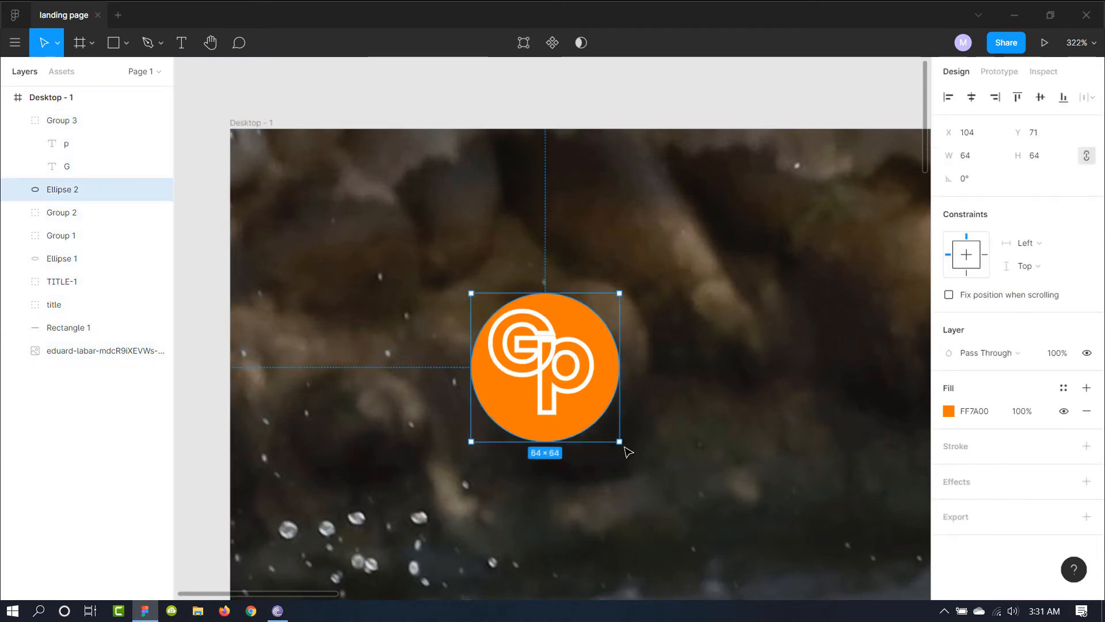
{"action": "left_click_drag", "start_coordinate": [621, 442], "coordinate": [583, 417]}
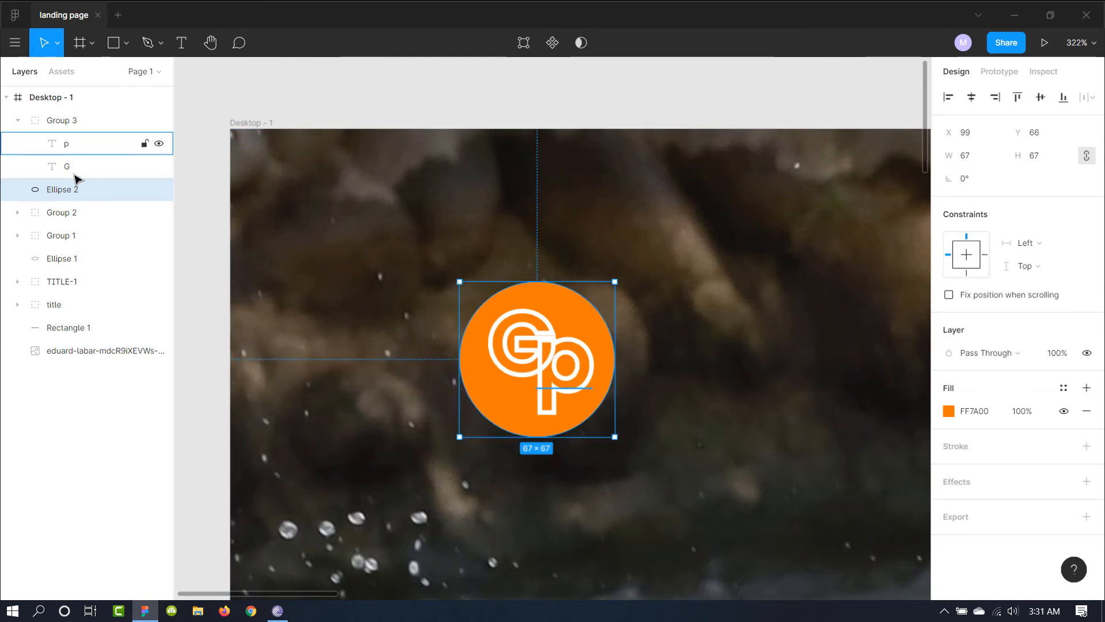
{"action": "left_click", "coordinate": [72, 124], "text": "shift"}
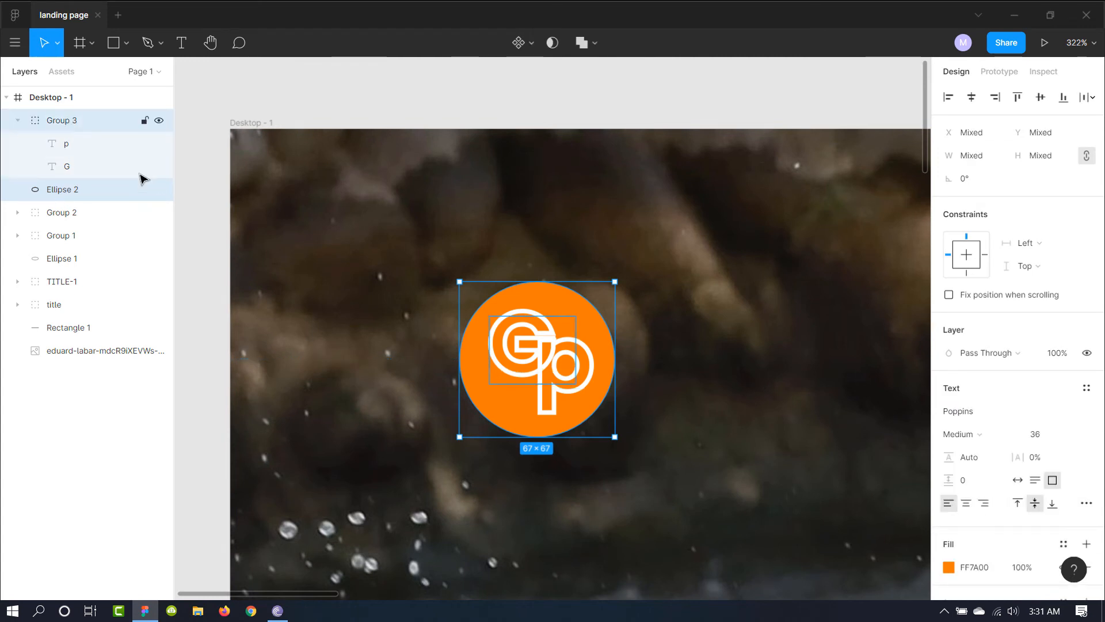
{"action": "key", "text": "ctrl+g"}
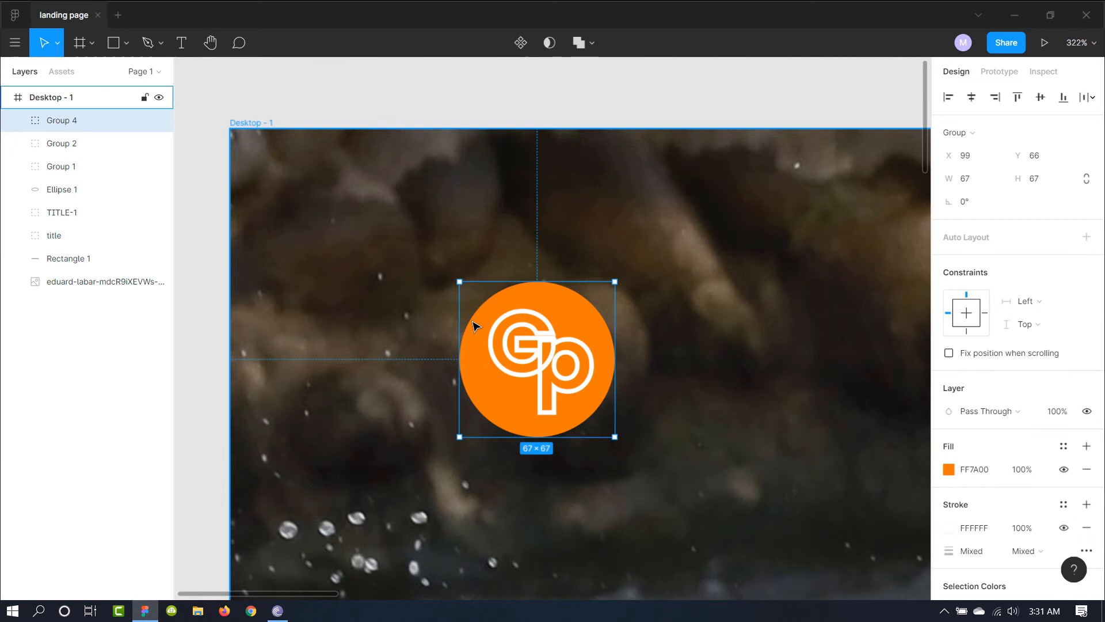
- Rename the group containing the orange circle and letters as LOGO
{"action": "double_click", "coordinate": [80, 126]}
{"action": "type", "text": "LOGO"}
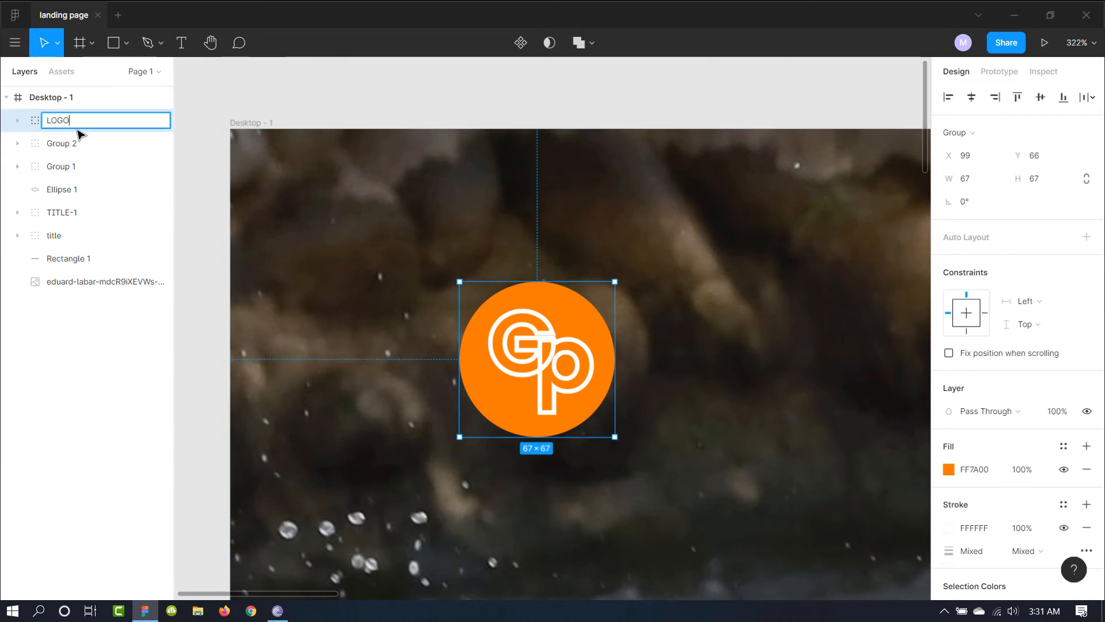
{"action": "left_click", "coordinate": [265, 209]}
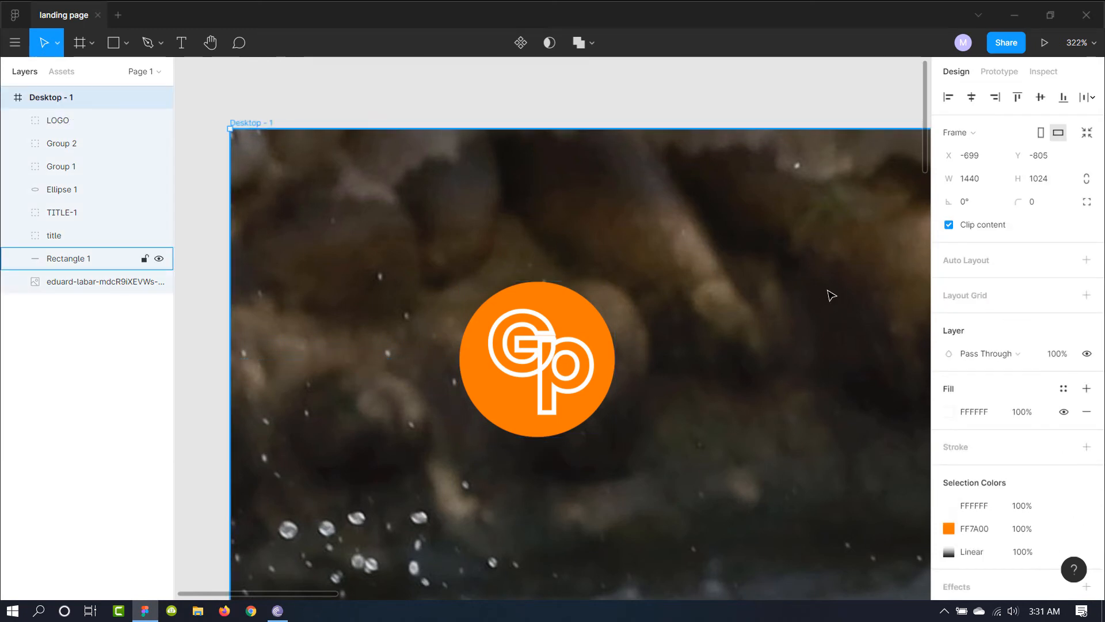
{"action": "scroll", "coordinate": [827, 291], "scroll_direction": "down", "scroll_amount": 5}
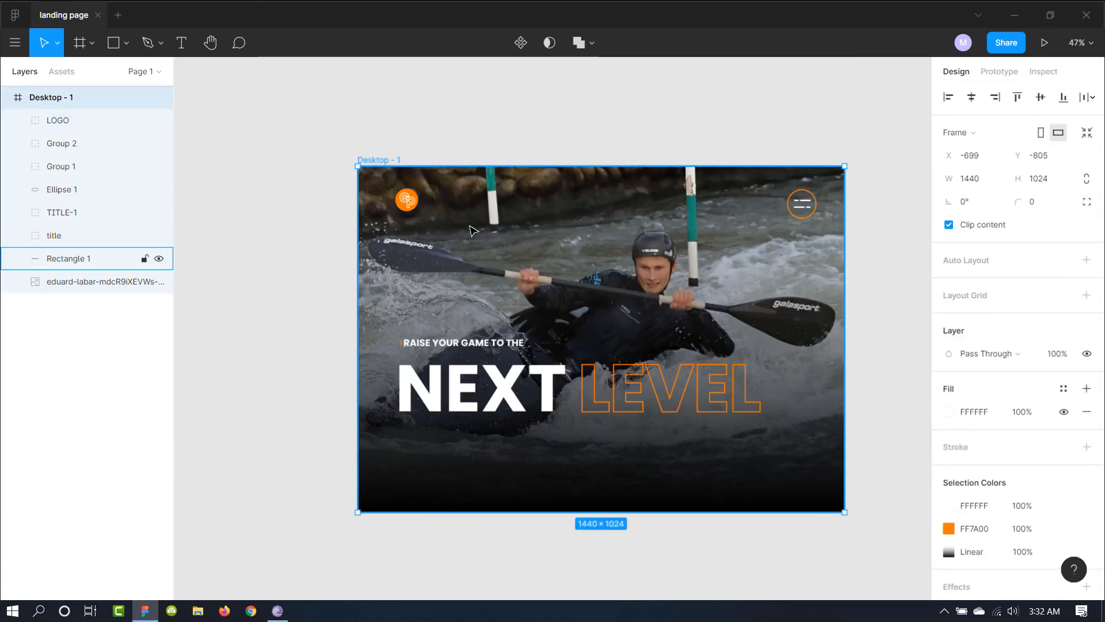
{"action": "scroll", "coordinate": [472, 231], "scroll_direction": "up", "scroll_amount": 5}
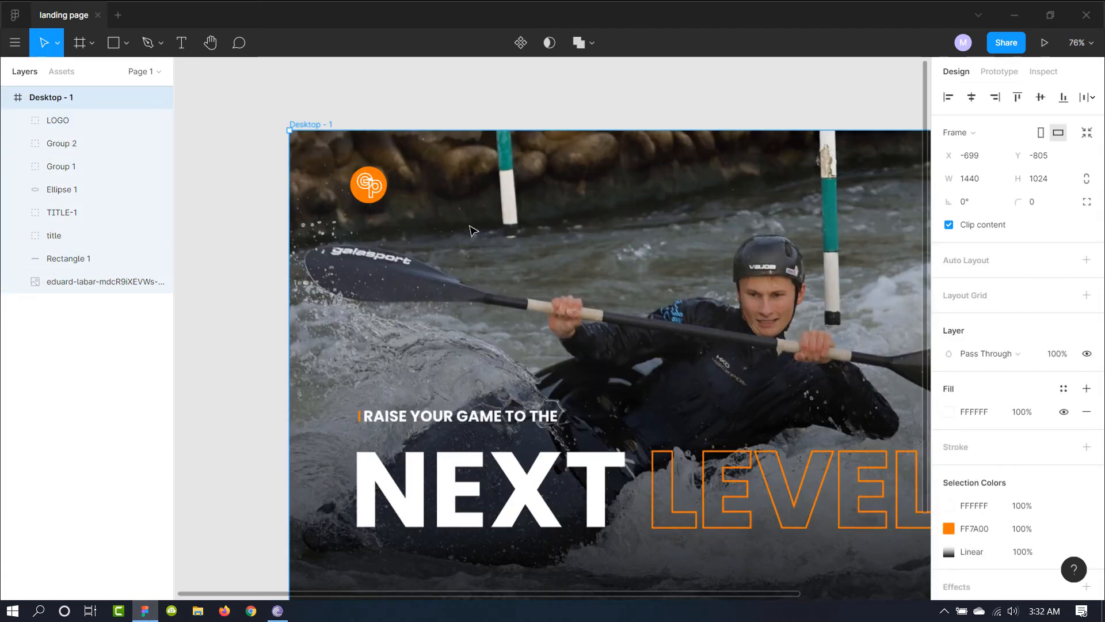
{"action": "scroll", "coordinate": [472, 230], "scroll_direction": "up", "scroll_amount": 2}
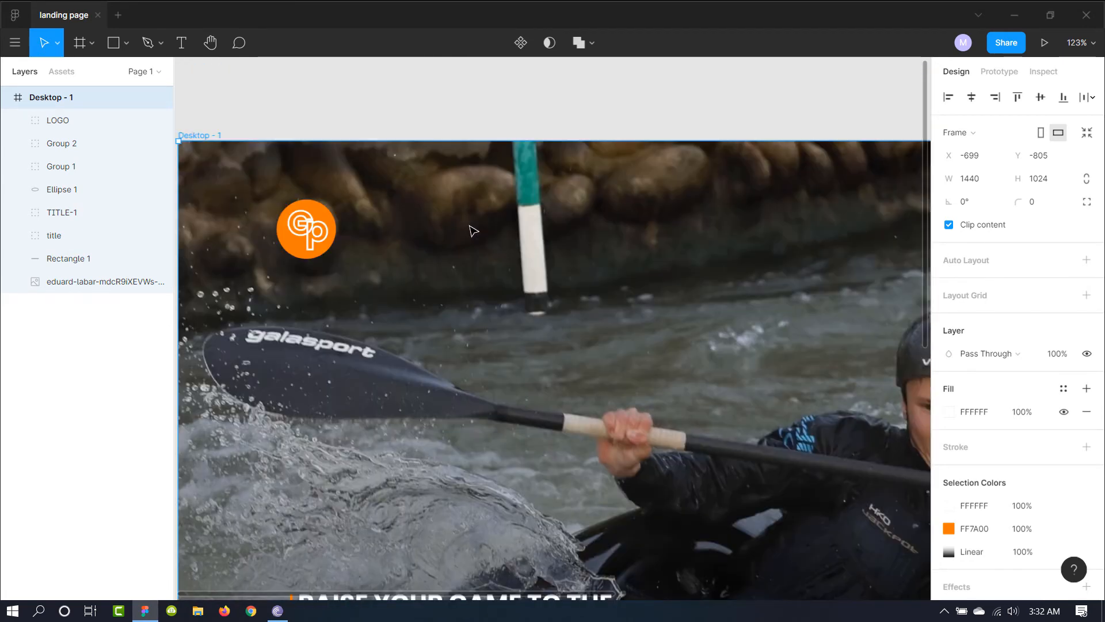
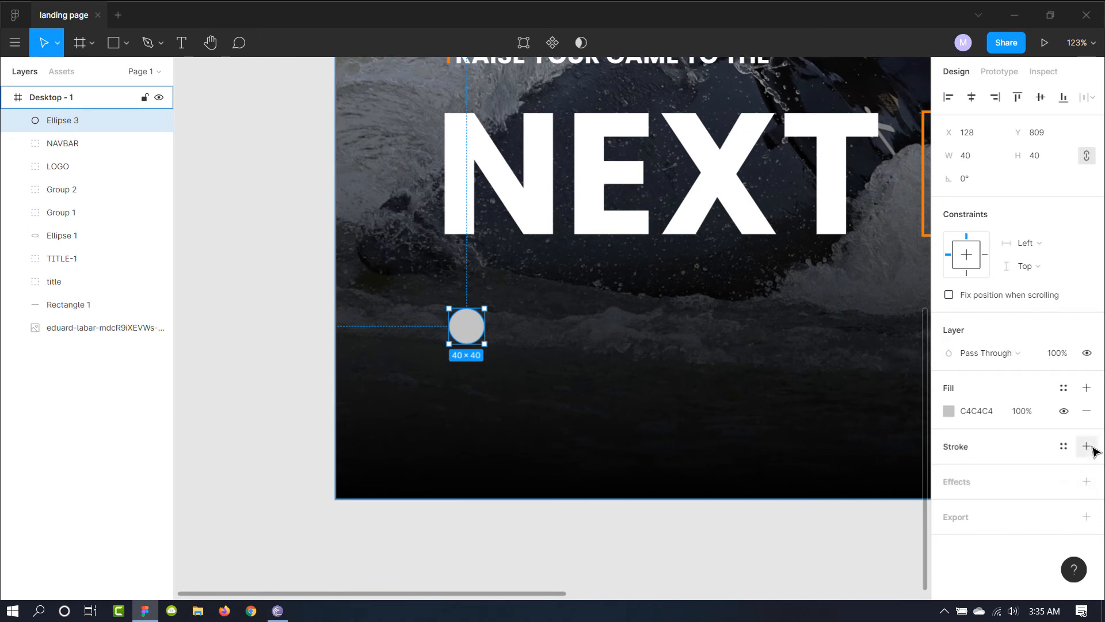
- Remove the grey fill from the 40×40 circle below the NEXT title and give it an orange FF7A00 inside stroke of 2
{"action": "left_click", "coordinate": [1088, 447]}
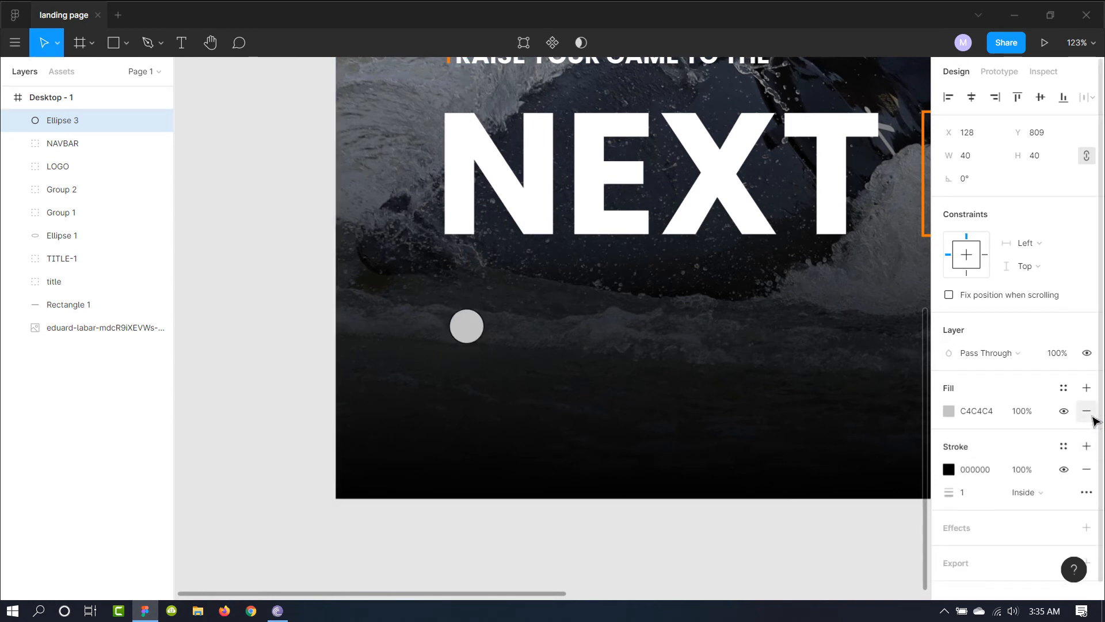
{"action": "left_click", "coordinate": [1091, 414]}
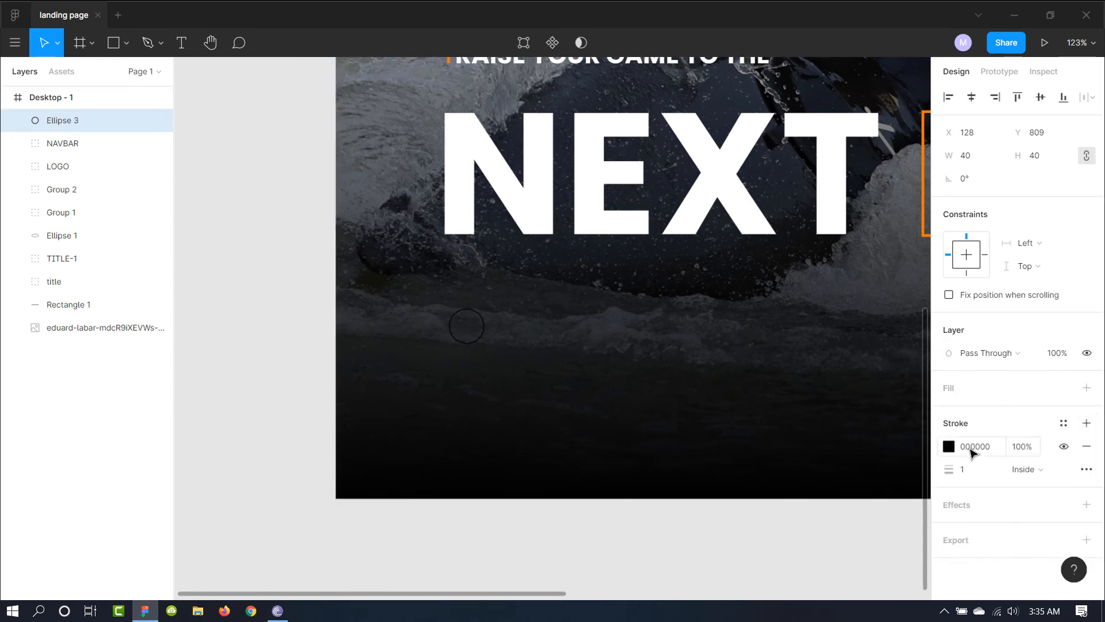
{"action": "left_click", "coordinate": [950, 446]}
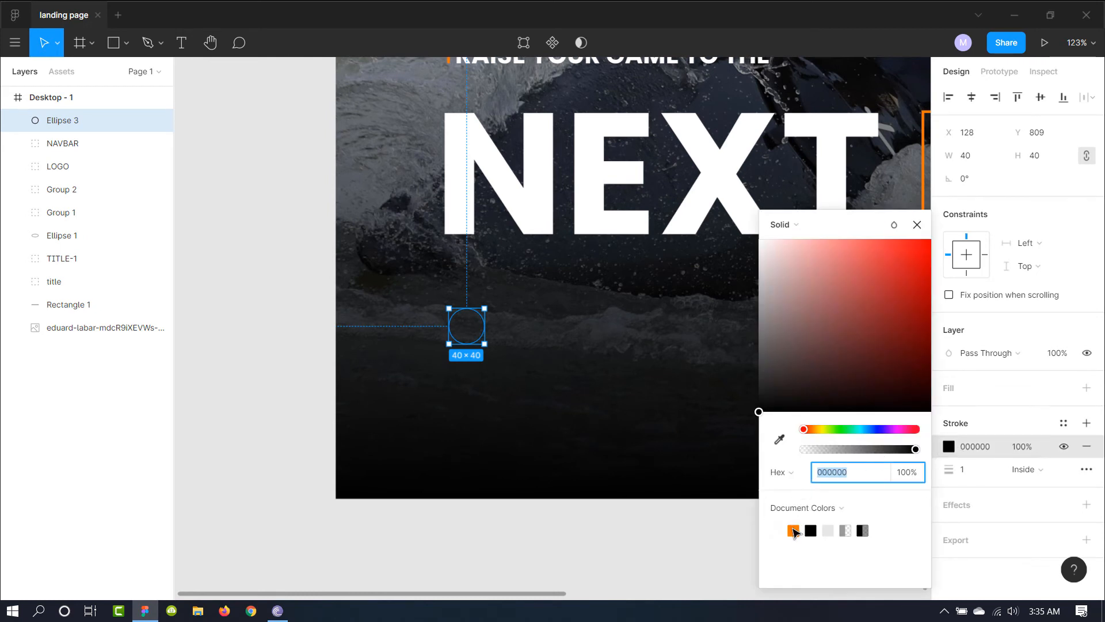
{"action": "left_click", "coordinate": [793, 530]}
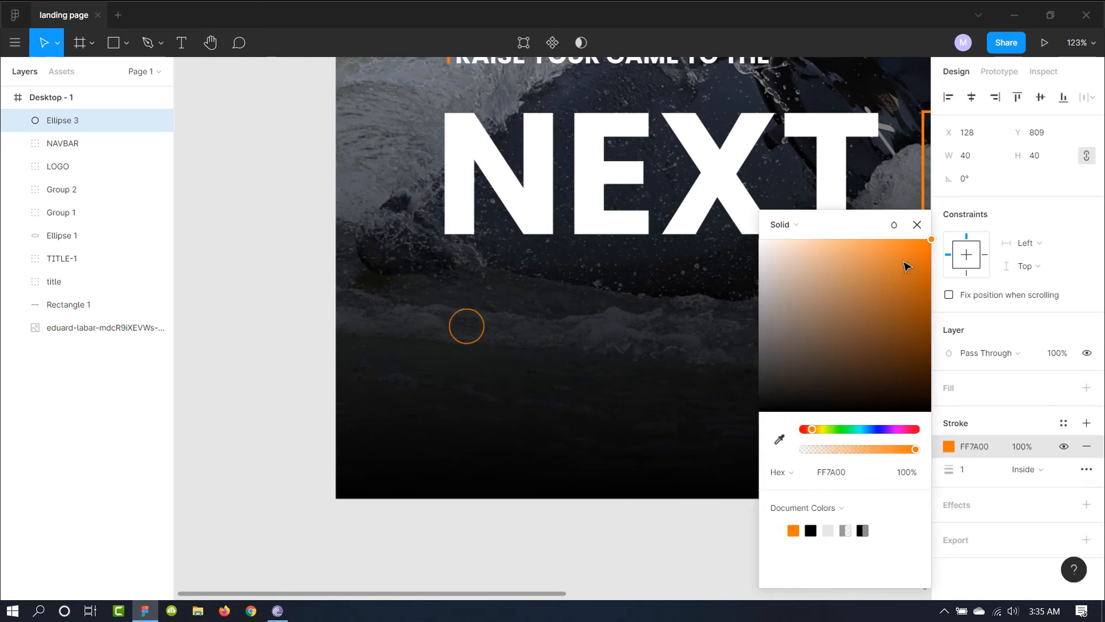
{"action": "left_click", "coordinate": [917, 224]}
{"action": "left_click", "coordinate": [958, 476]}
{"action": "type", "text": "3"}
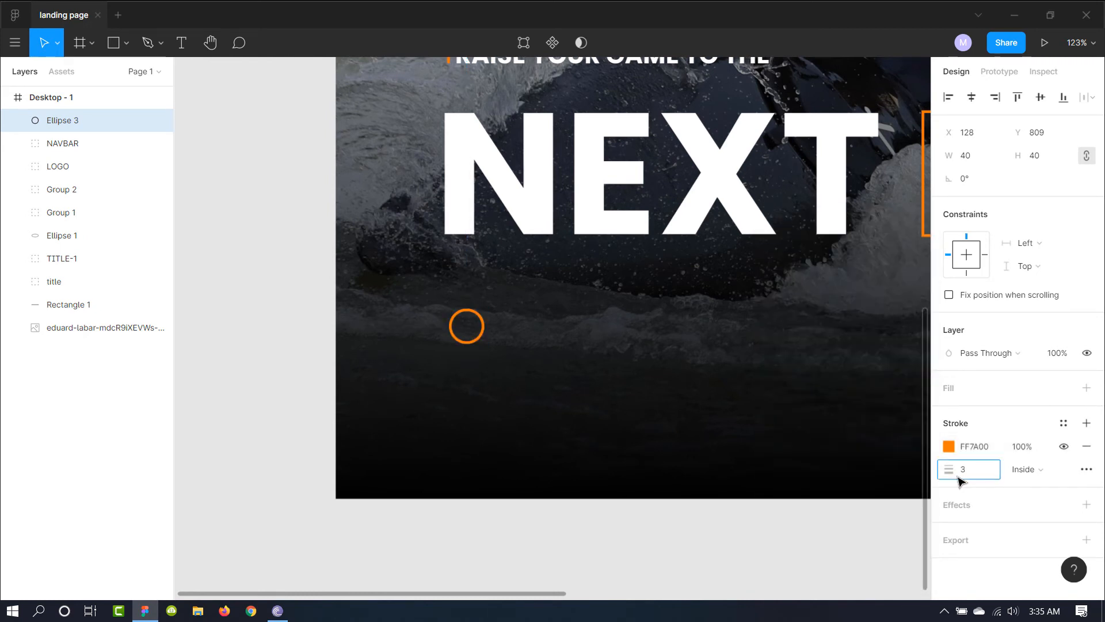
{"action": "left_click_drag", "start_coordinate": [958, 476], "coordinate": [956, 476]}
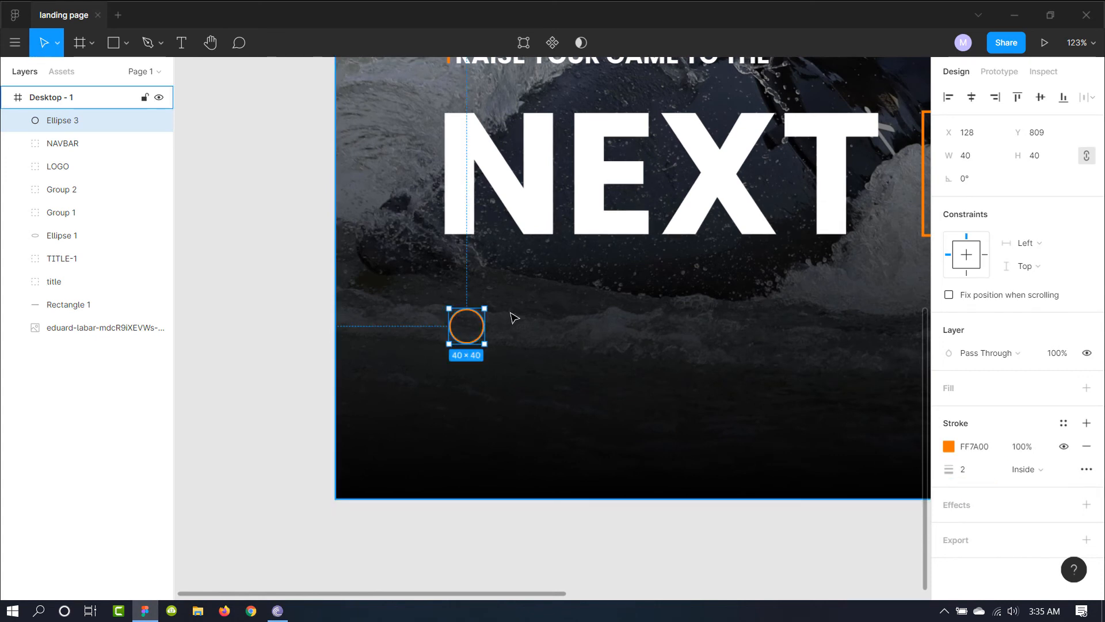
{"action": "key", "text": "Escape"}
- Draw a triangle about 14×14 inside the orange ring with the Polygon tool
{"action": "left_click_drag", "start_coordinate": [431, 292], "coordinate": [511, 364]}
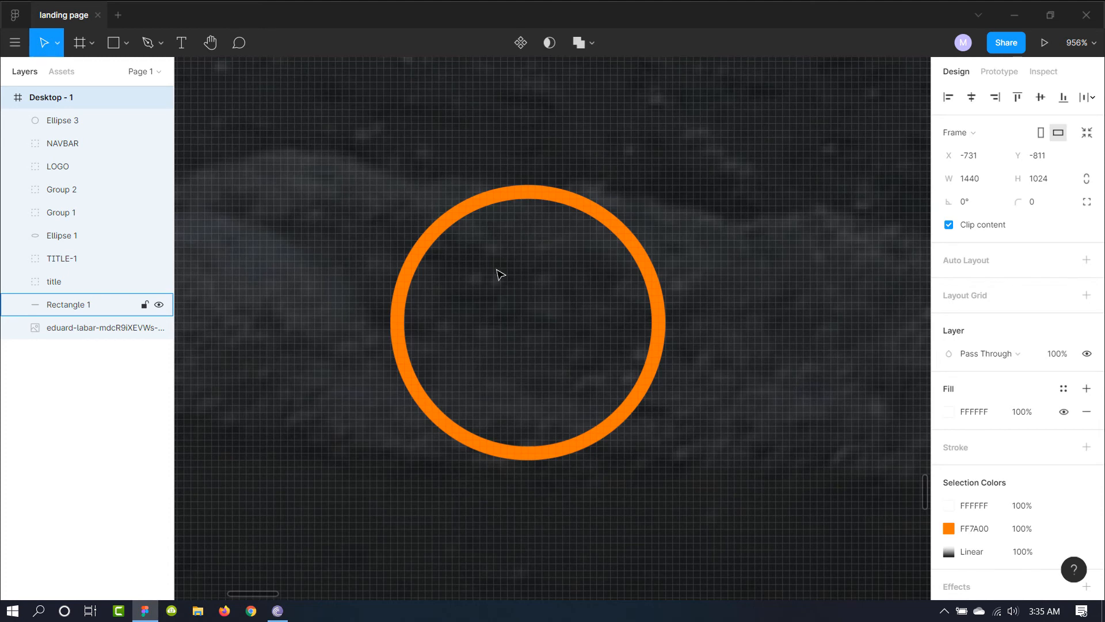
{"action": "left_click", "coordinate": [122, 44]}
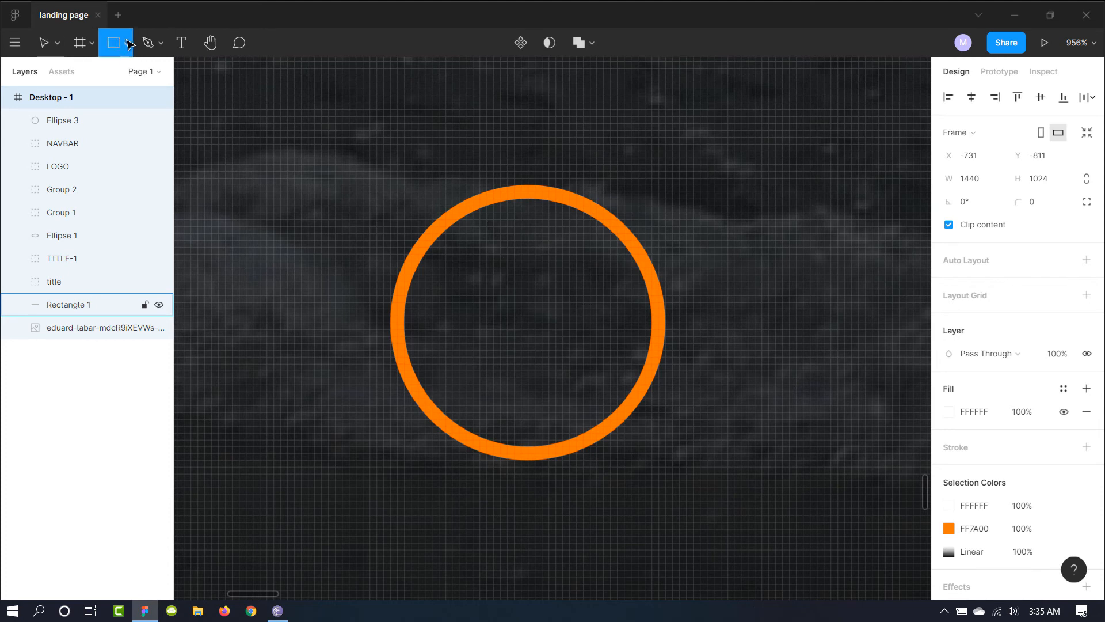
{"action": "left_click", "coordinate": [129, 44]}
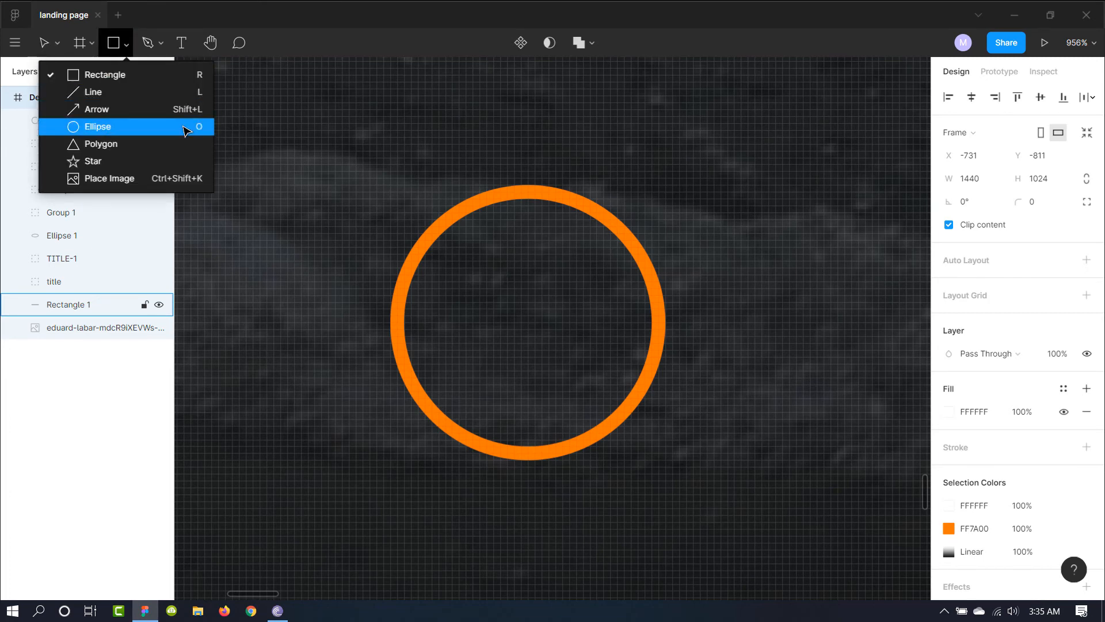
{"action": "left_click", "coordinate": [183, 151]}
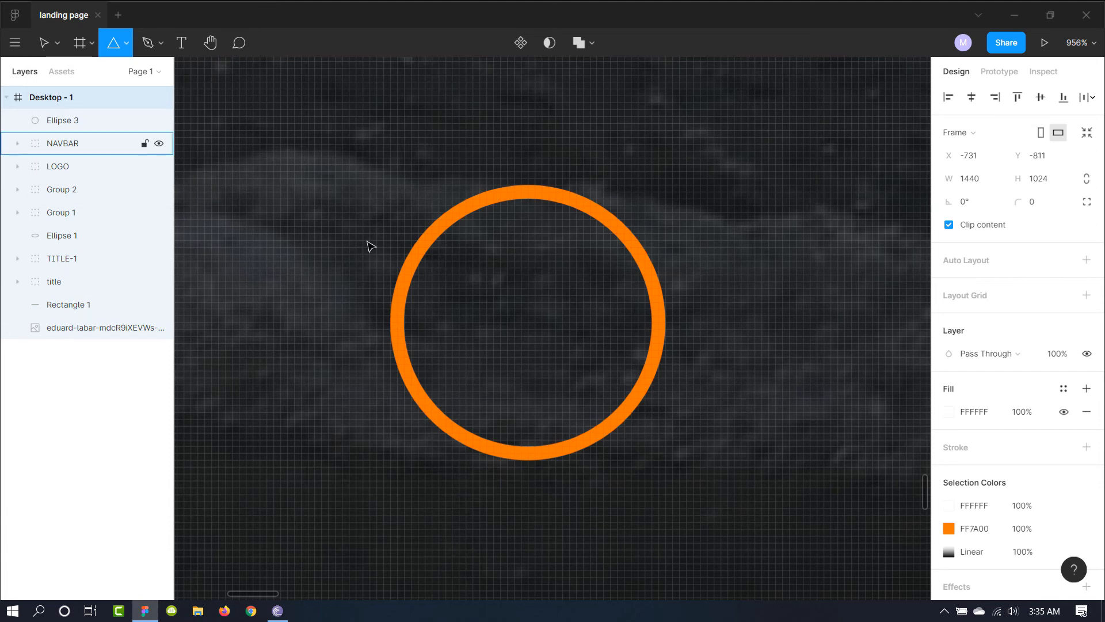
{"action": "left_click_drag", "start_coordinate": [473, 268], "coordinate": [563, 362]}
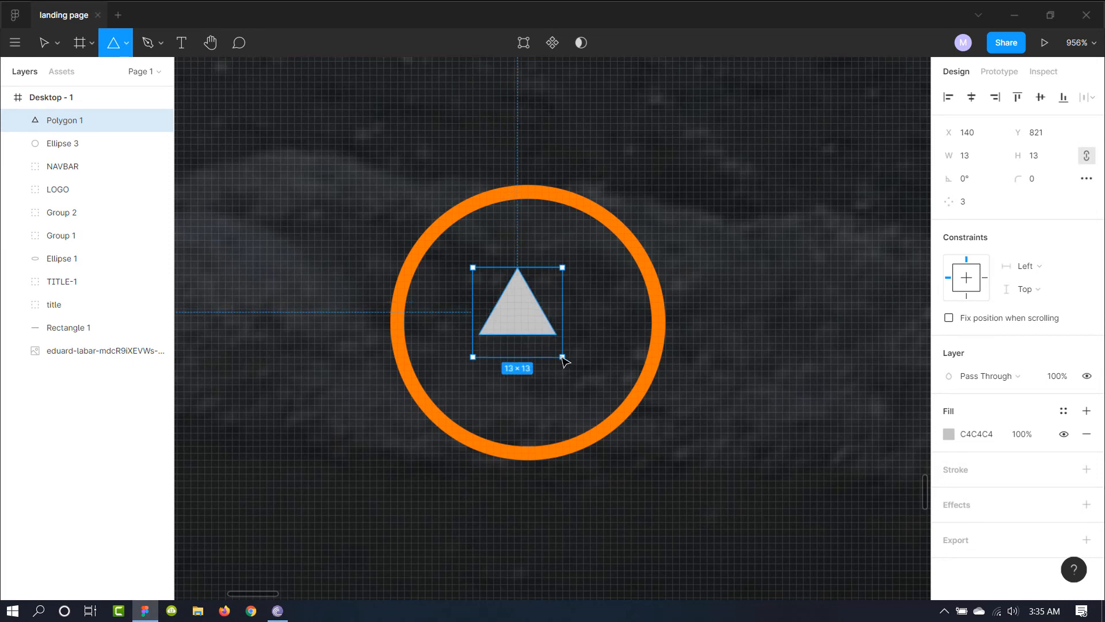
- Rotate the triangle to -90° so it points right, and center it in the ring at X 155, Y 822
{"action": "left_click_drag", "start_coordinate": [563, 362], "coordinate": [464, 384]}
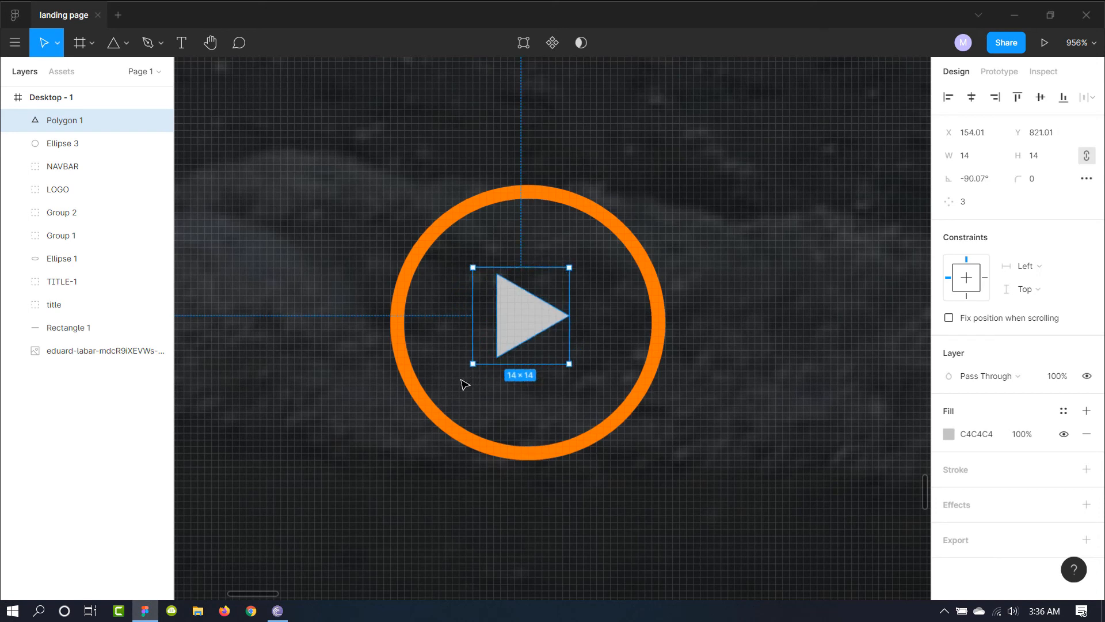
{"action": "left_click", "coordinate": [978, 179]}
{"action": "type", "text": "-"}
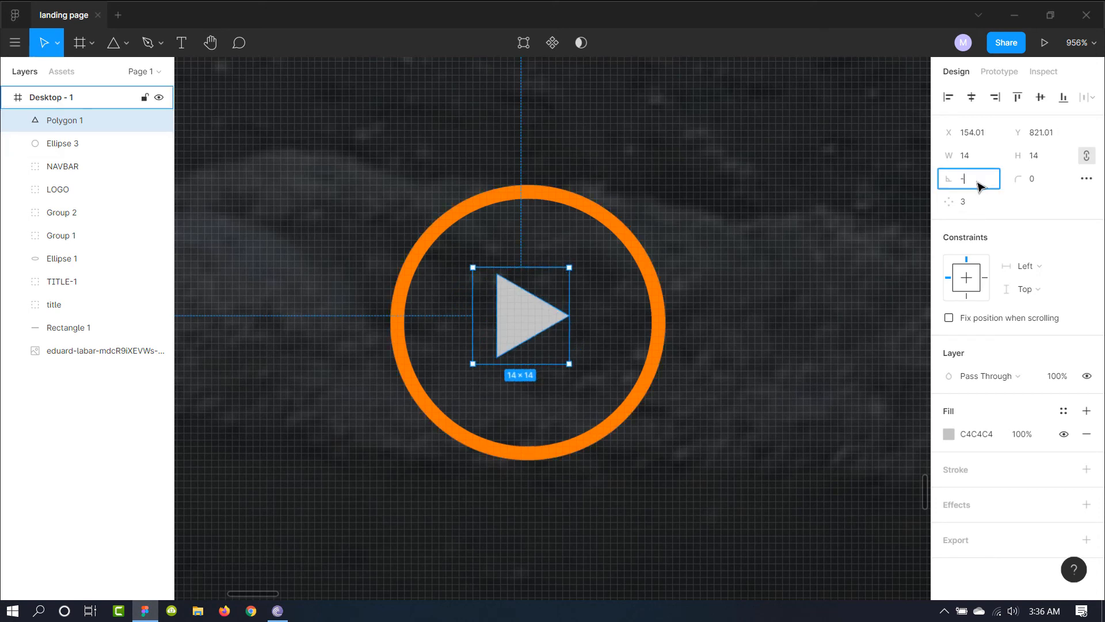
{"action": "type", "text": "90"}
{"action": "key", "text": "Return"}
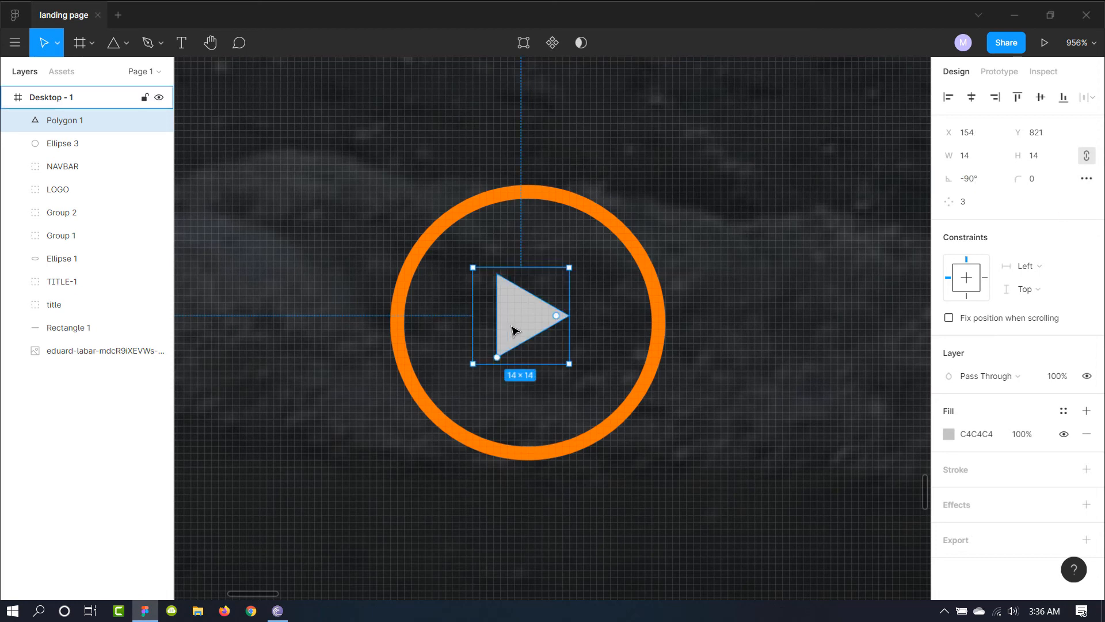
{"action": "left_click_drag", "start_coordinate": [525, 329], "coordinate": [536, 336]}
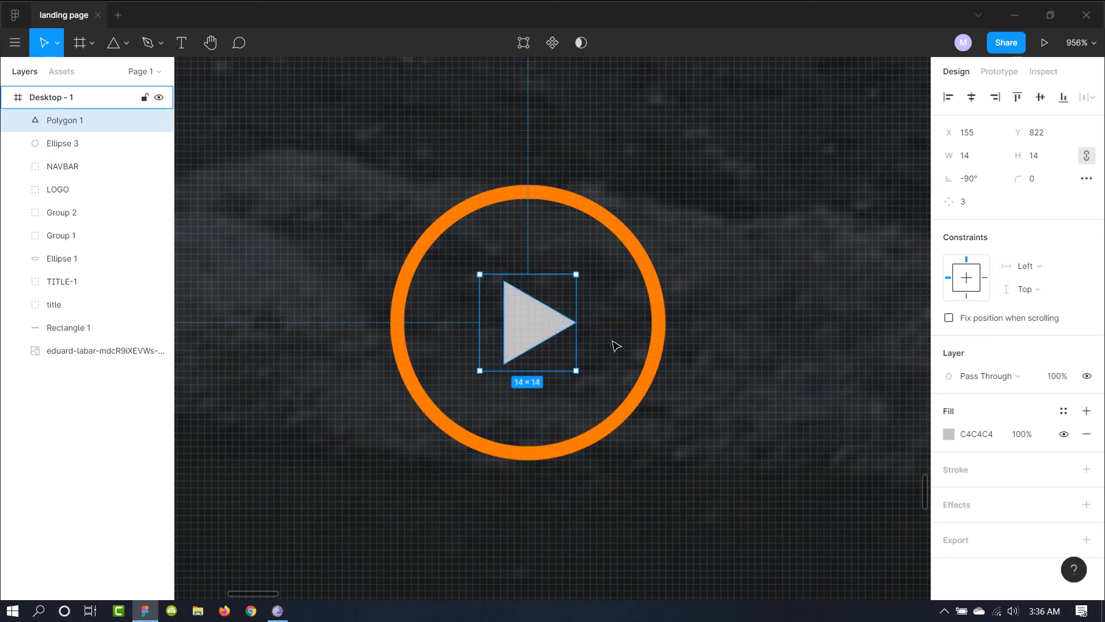
- Change the fill of the triangle inside the orange ring to white FFFFFF
{"action": "left_click", "coordinate": [948, 433]}
{"action": "left_click_drag", "start_coordinate": [792, 264], "coordinate": [757, 234]}
{"action": "left_click", "coordinate": [917, 225]}
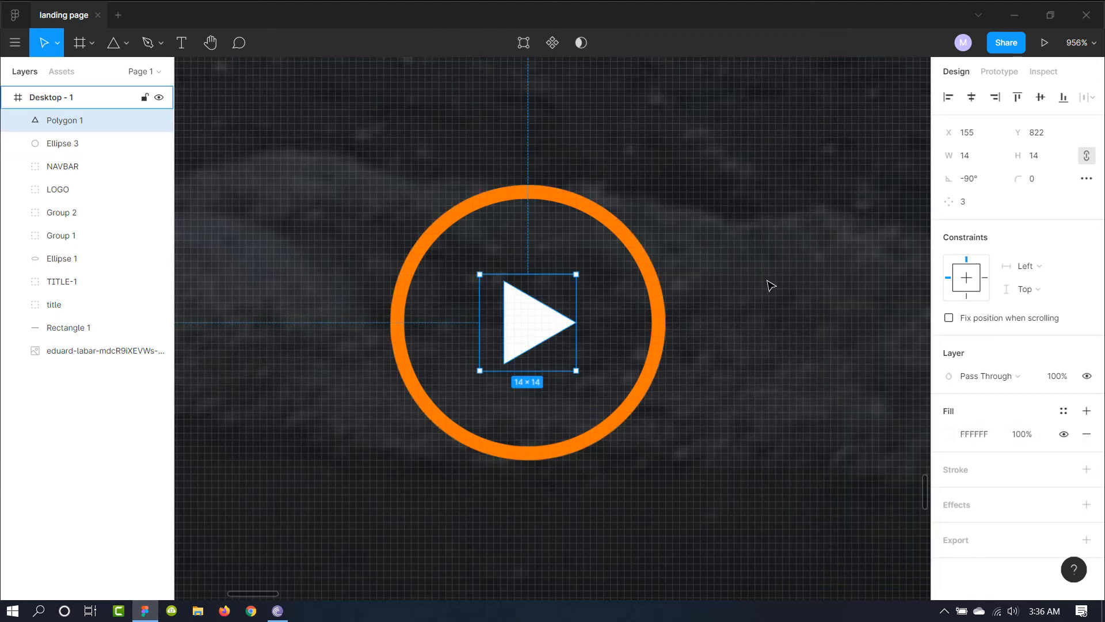
{"action": "key", "text": "Escape"}
{"action": "scroll", "coordinate": [770, 286], "scroll_direction": "down", "scroll_amount": 10}
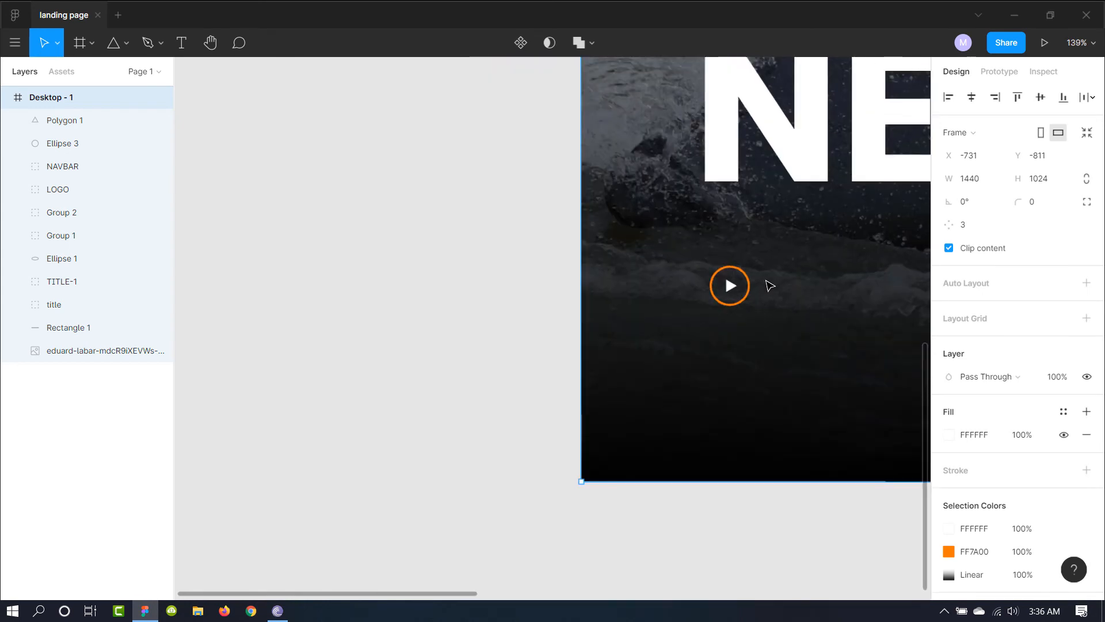
- Draw a circle about 45×45 over the orange play-button ring
{"action": "scroll", "coordinate": [765, 284], "scroll_direction": "up", "scroll_amount": 10}
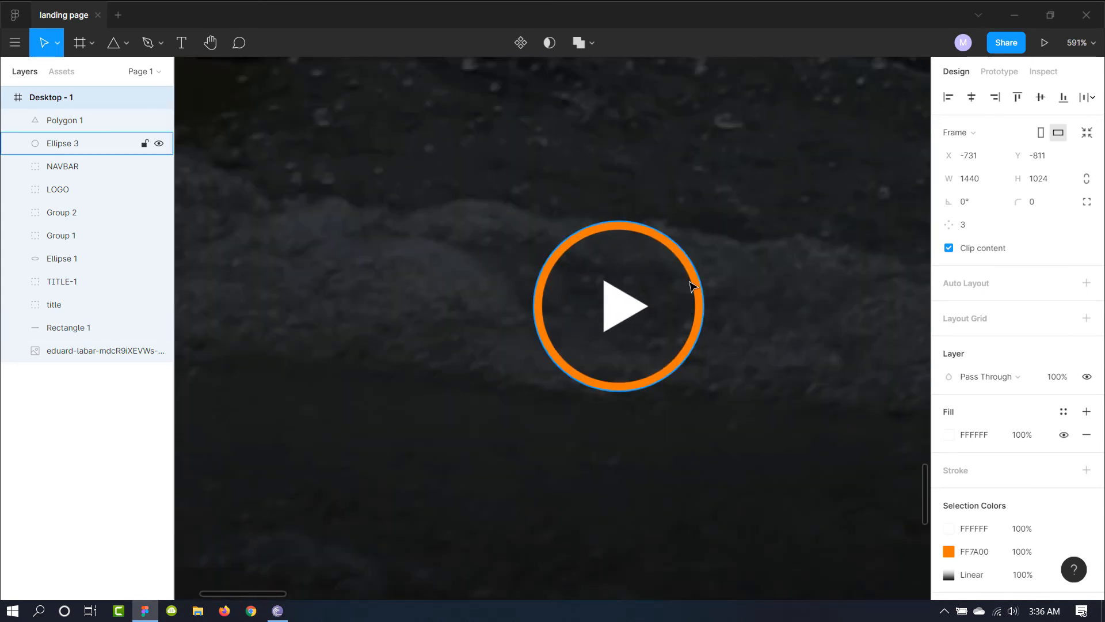
{"action": "key", "text": "o"}
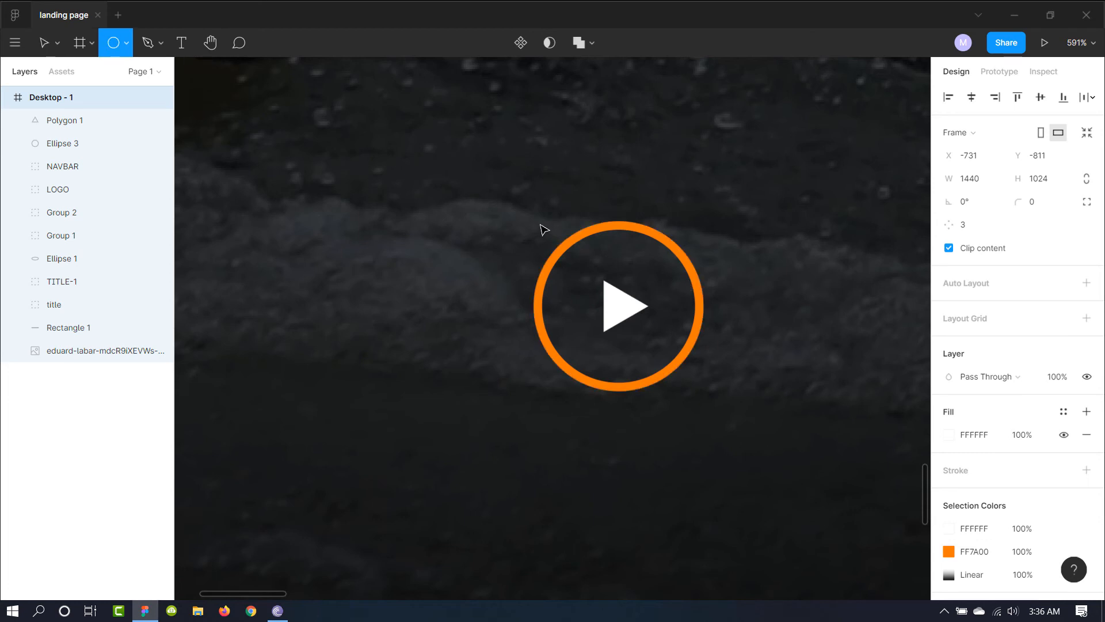
{"action": "left_click_drag", "start_coordinate": [529, 221], "coordinate": [727, 400]}
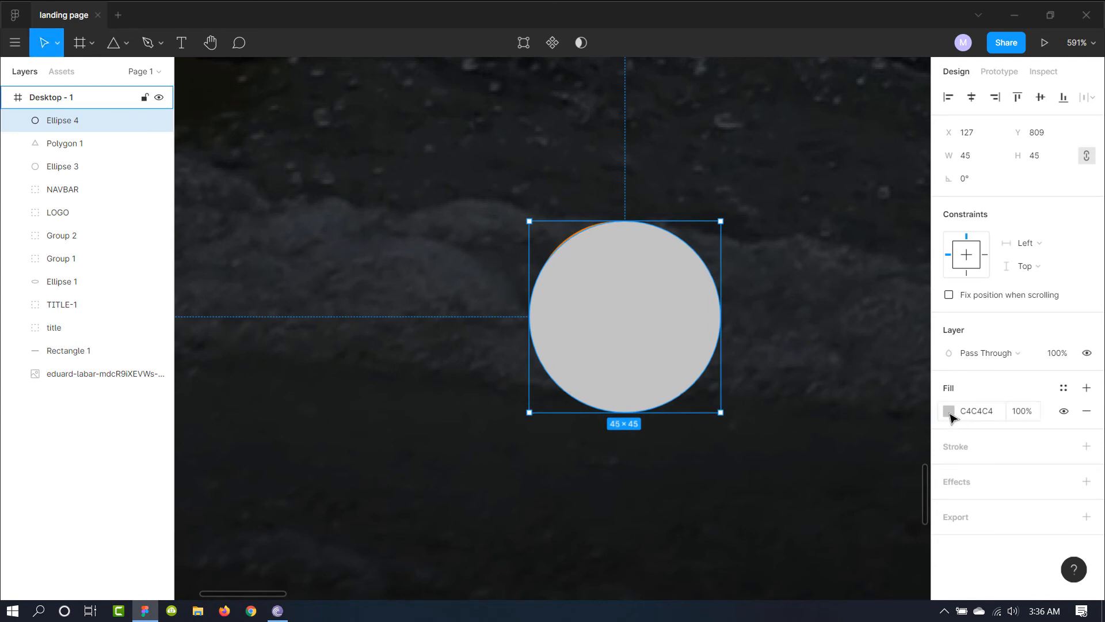
- Give the new circle a white FFFFFF inside stroke of 1 and remove its grey fill
{"action": "left_click", "coordinate": [1086, 446]}
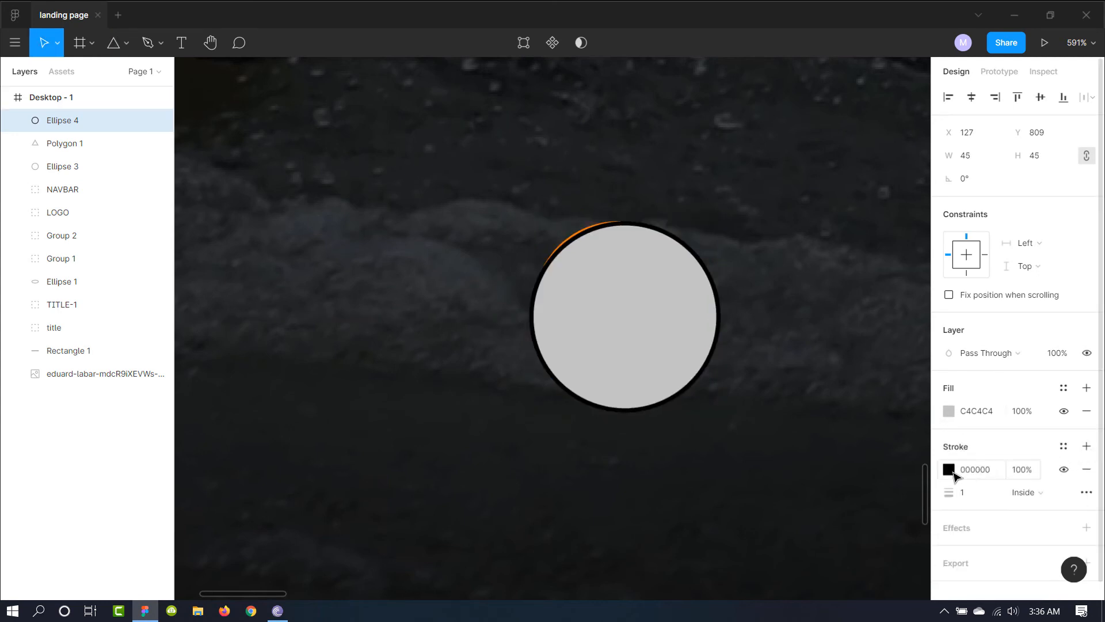
{"action": "left_click", "coordinate": [954, 474]}
{"action": "left_click_drag", "start_coordinate": [881, 390], "coordinate": [723, 227]}
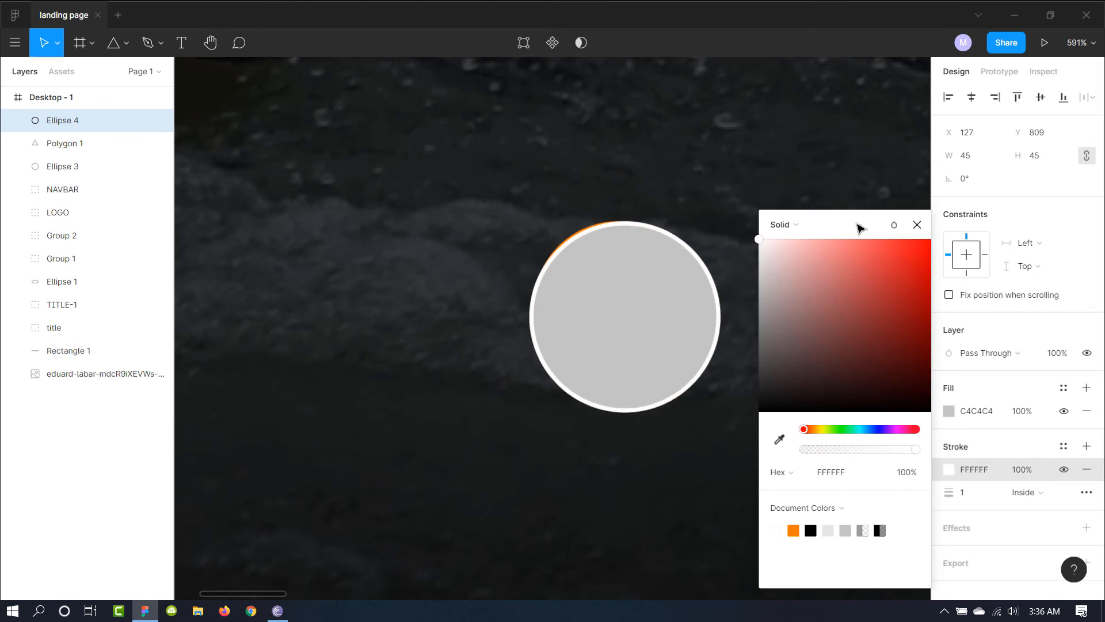
{"action": "left_click", "coordinate": [917, 224]}
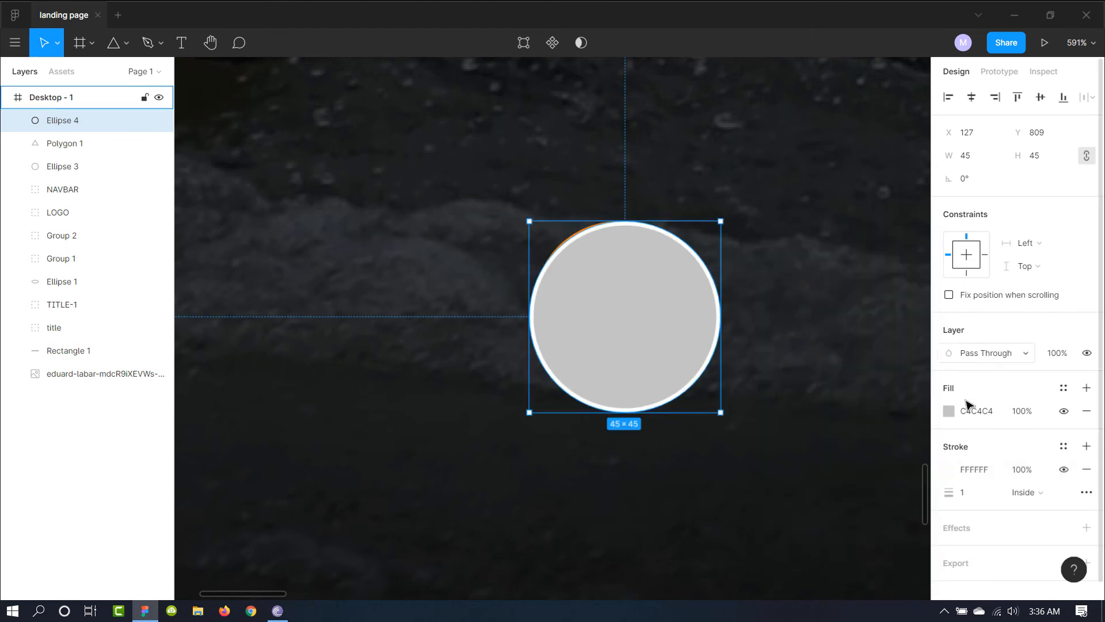
{"action": "left_click", "coordinate": [1087, 411]}
- Resize the white ring to 47×47 and move it around the orange ring at X 124, Y 806
{"action": "left_click_drag", "start_coordinate": [697, 364], "coordinate": [689, 355]}
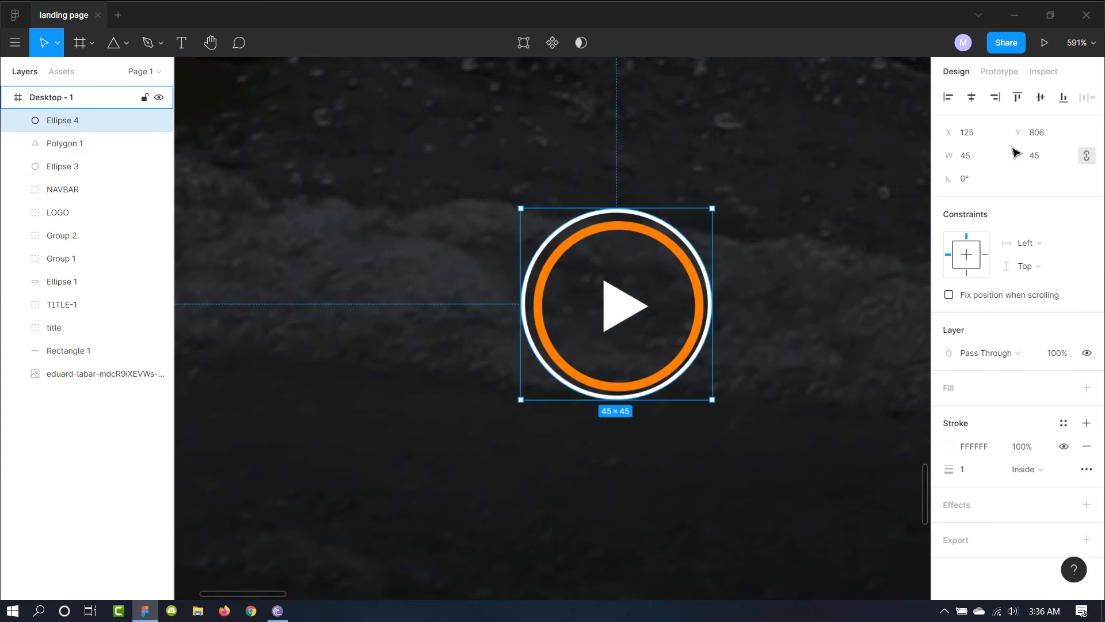
{"action": "left_click", "coordinate": [1036, 163]}
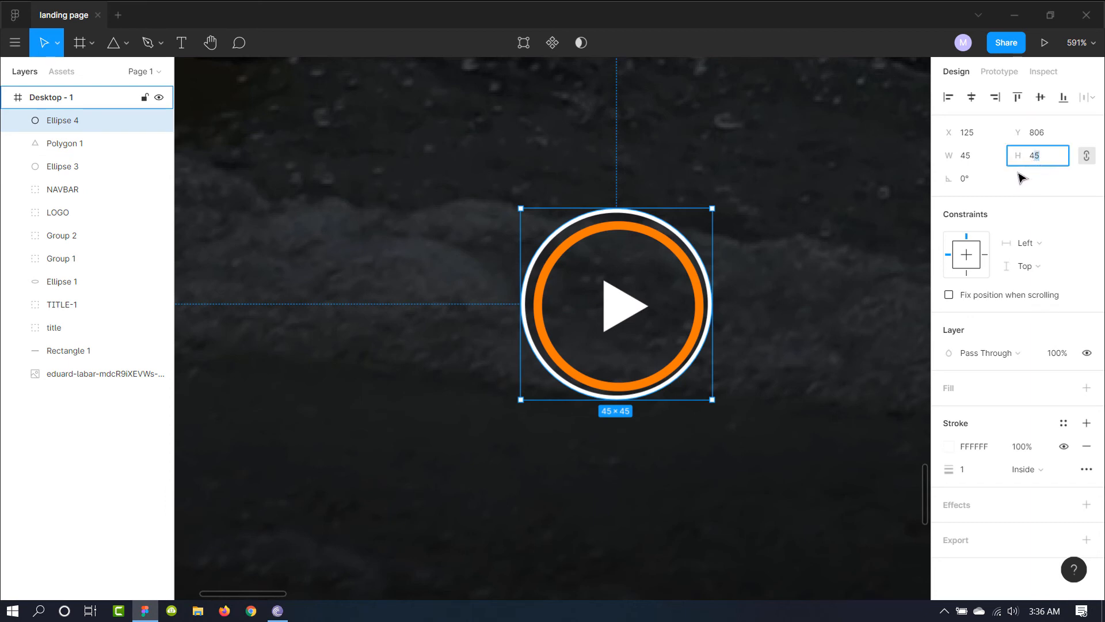
{"action": "left_click", "coordinate": [974, 156]}
{"action": "type", "text": "47"}
{"action": "key", "text": "Return"}
{"action": "left_click_drag", "start_coordinate": [723, 332], "coordinate": [714, 334]}
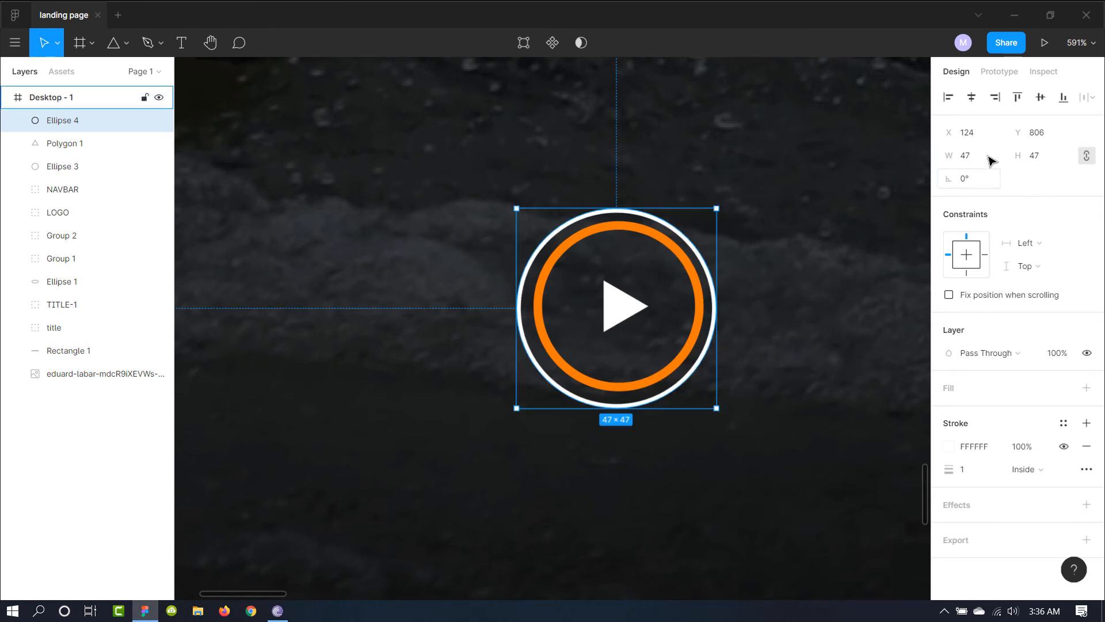
- Set the white ring's size to 48×48 and center it around the orange ring
{"action": "left_click_drag", "start_coordinate": [966, 153], "coordinate": [987, 159]}
{"action": "type", "text": "8"}
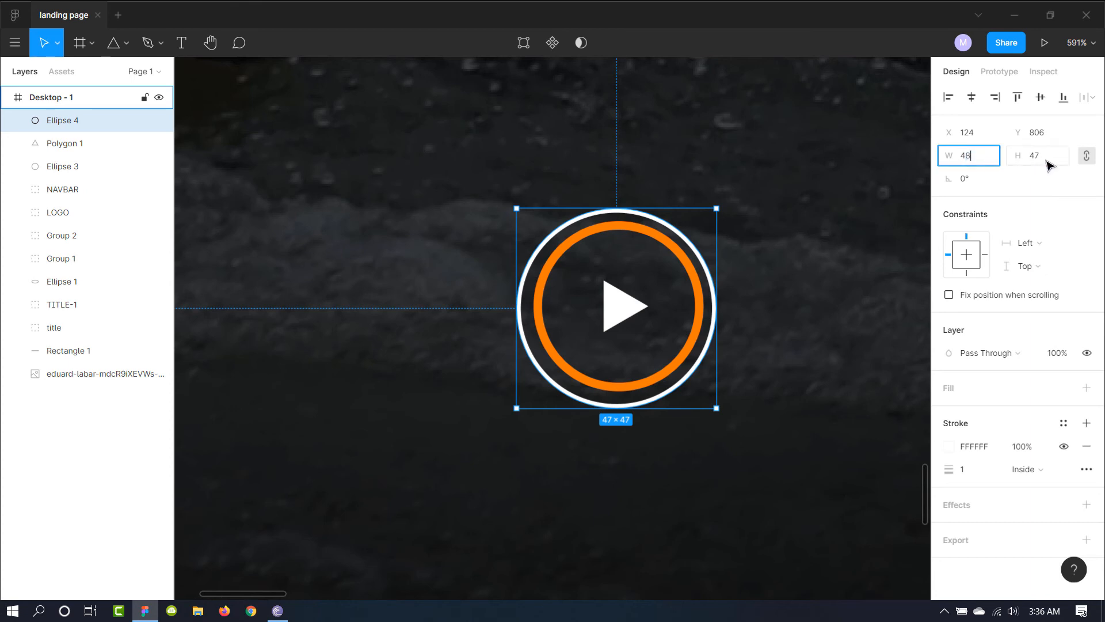
{"action": "left_click", "coordinate": [1036, 158]}
{"action": "type", "text": "48"}
{"action": "key", "text": "Return"}
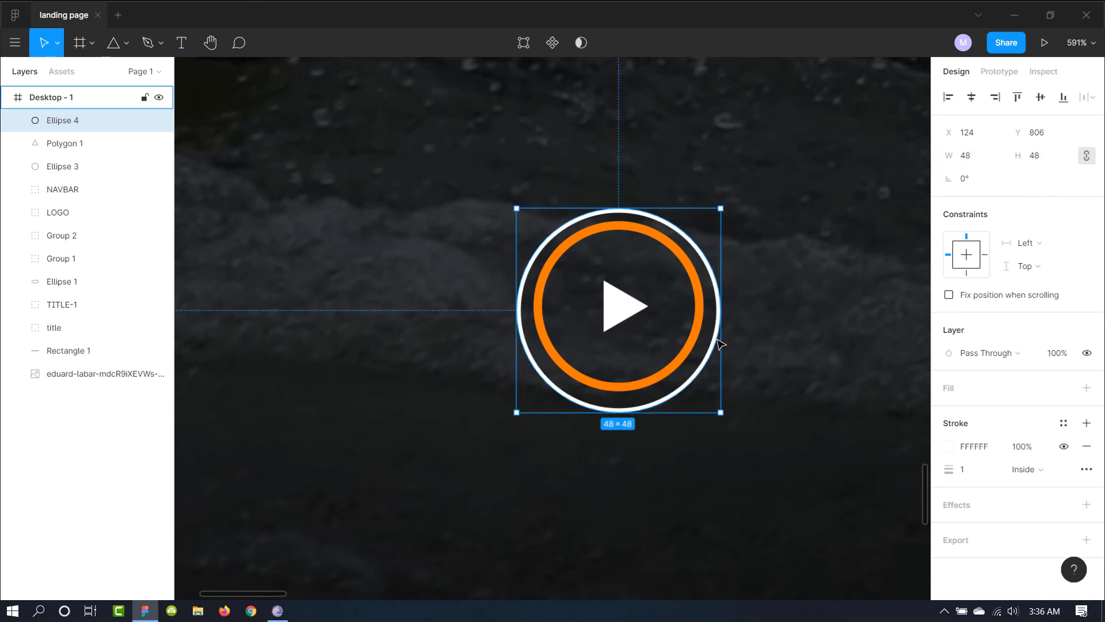
{"action": "left_click_drag", "start_coordinate": [712, 346], "coordinate": [709, 337]}
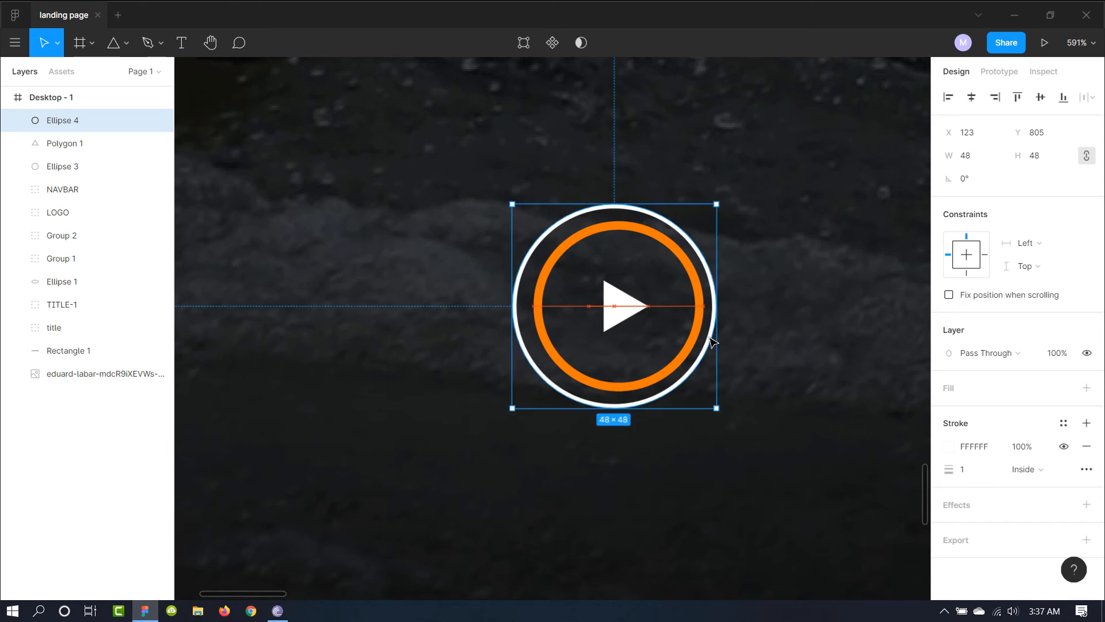
{"action": "key", "text": "Right"}
{"action": "key", "text": "Escape"}
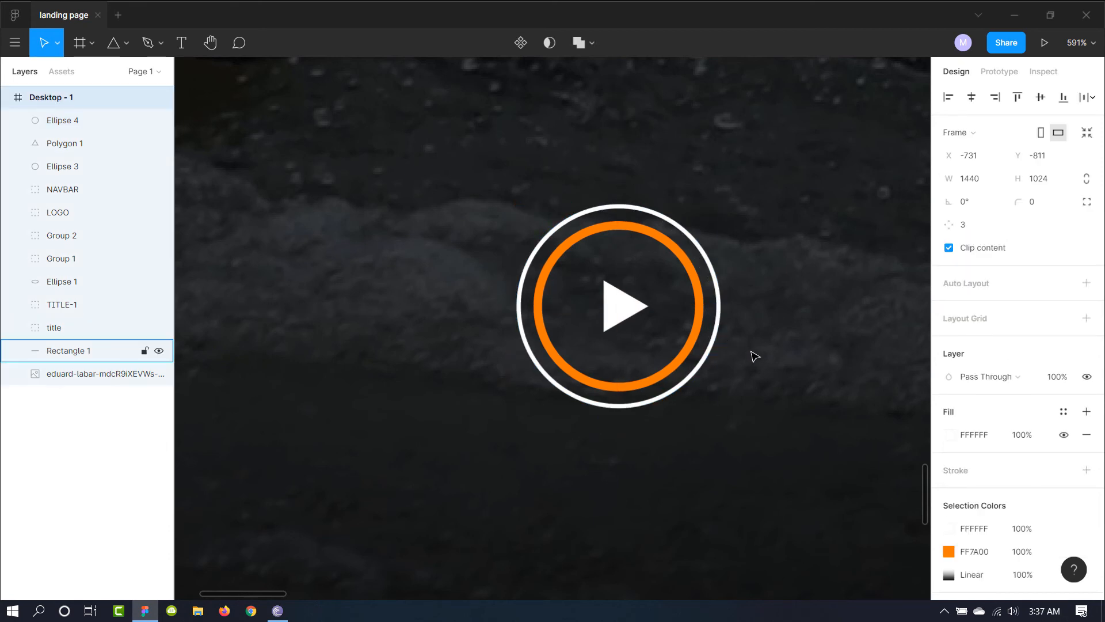
- Add the text SEE HOW IT WORKS to the right of the play button in a single-line box about 189×27
{"action": "scroll", "coordinate": [610, 360], "scroll_direction": "down", "scroll_amount": 7}
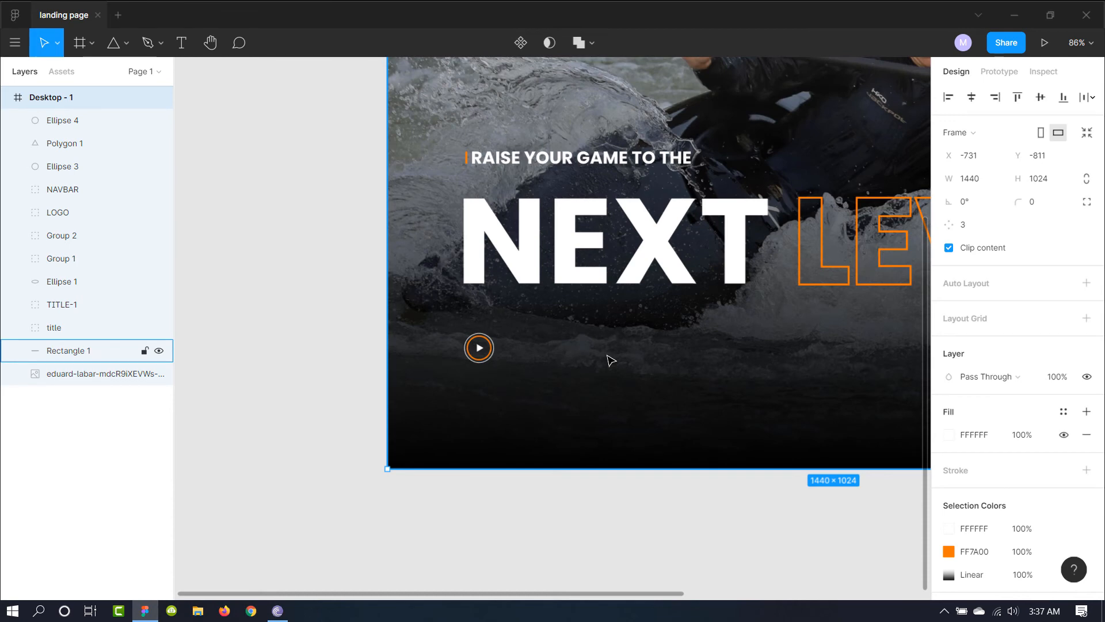
{"action": "scroll", "coordinate": [515, 372], "scroll_direction": "up", "scroll_amount": 3}
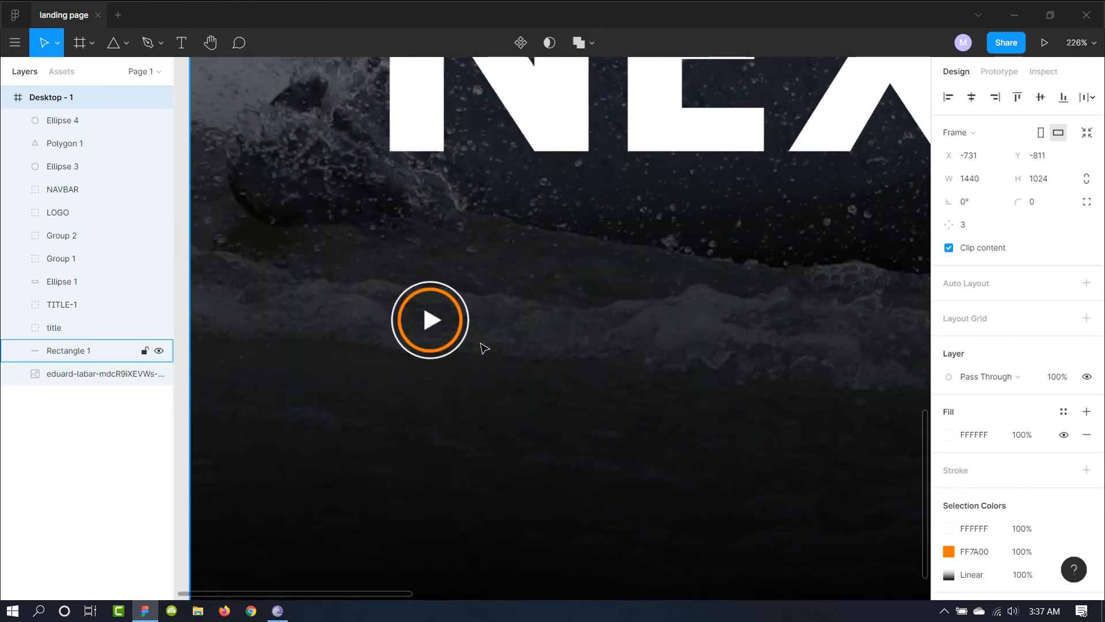
{"action": "key", "text": "t"}
{"action": "left_click_drag", "start_coordinate": [509, 295], "coordinate": [774, 345]}
{"action": "type", "text": "SEE HOW IT WORKS"}
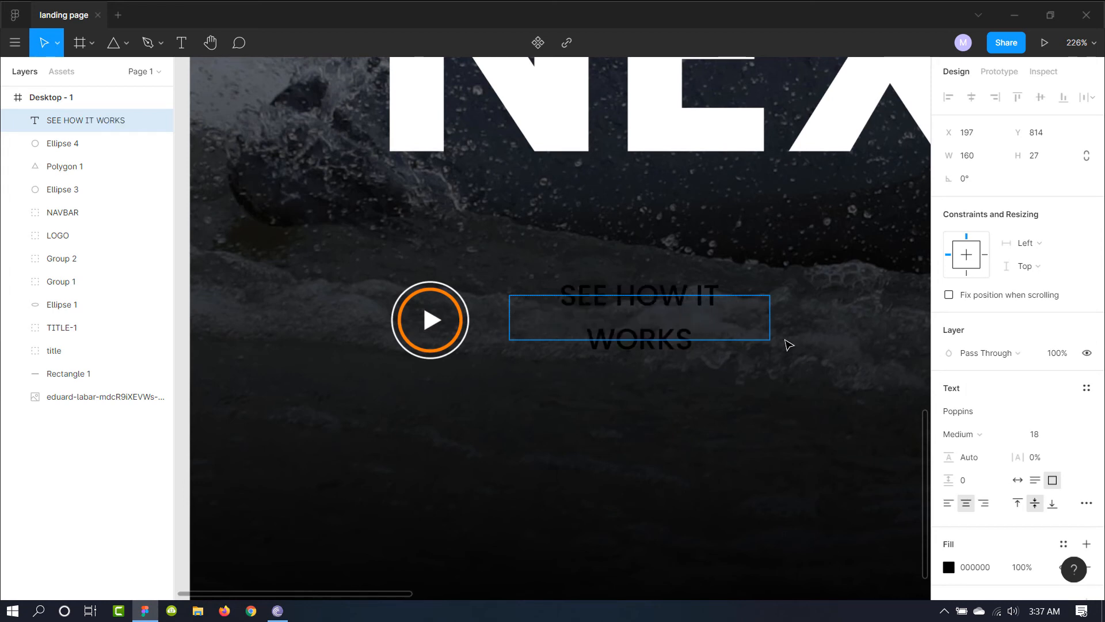
{"action": "left_click", "coordinate": [785, 339]}
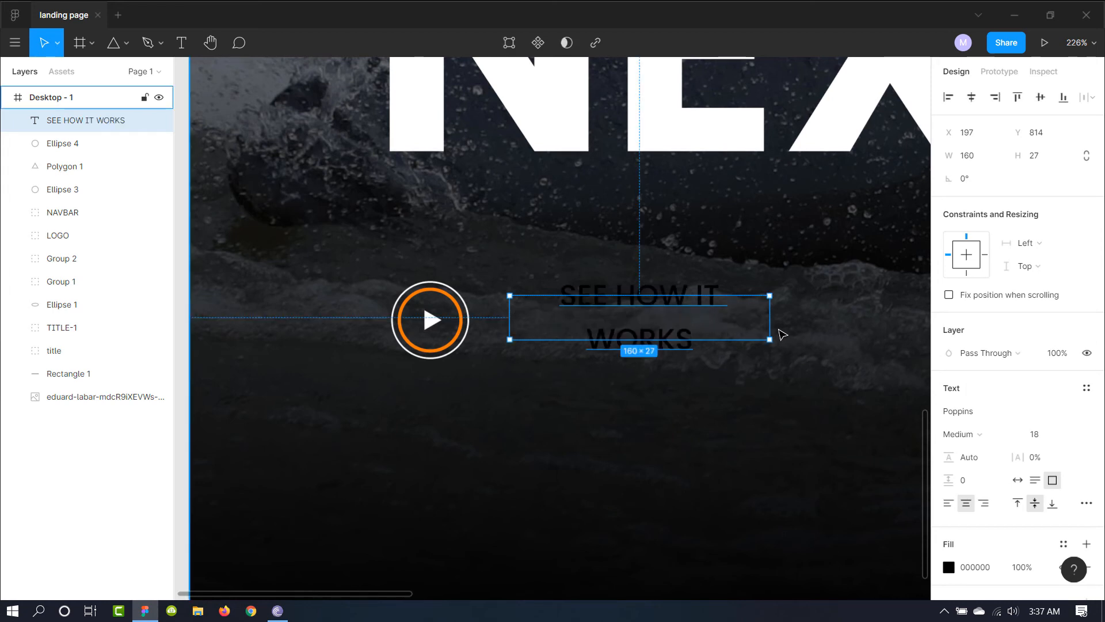
{"action": "left_click_drag", "start_coordinate": [771, 326], "coordinate": [817, 321]}
- Change the fill of the SEE HOW IT WORKS text to white FFFFFF
{"action": "double_click", "coordinate": [789, 324]}
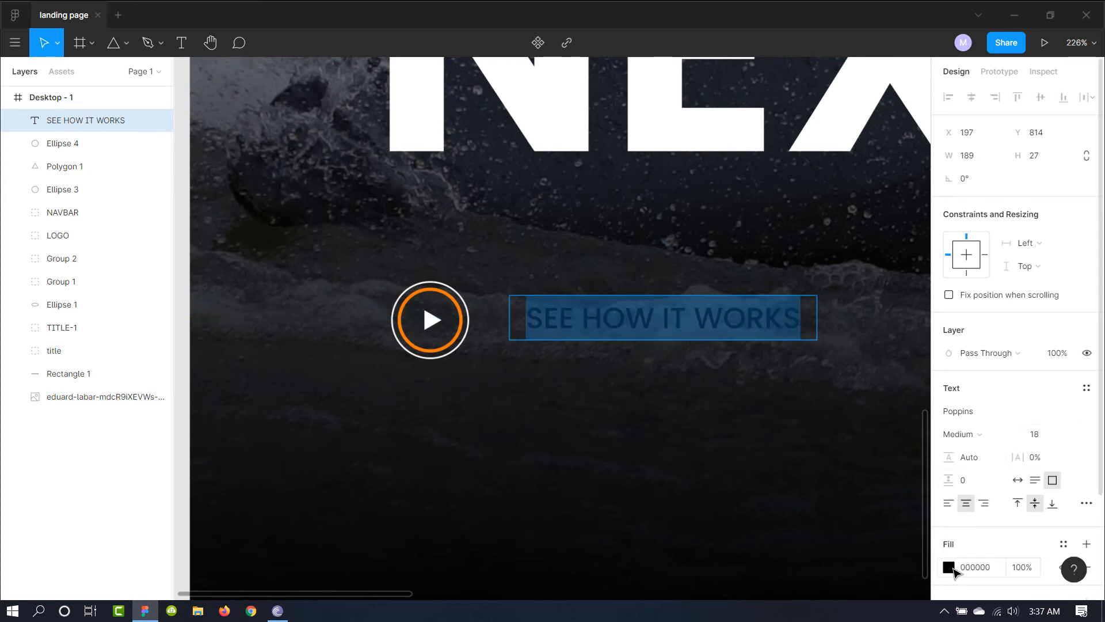
{"action": "left_click", "coordinate": [948, 567]}
{"action": "left_click_drag", "start_coordinate": [792, 280], "coordinate": [748, 232]}
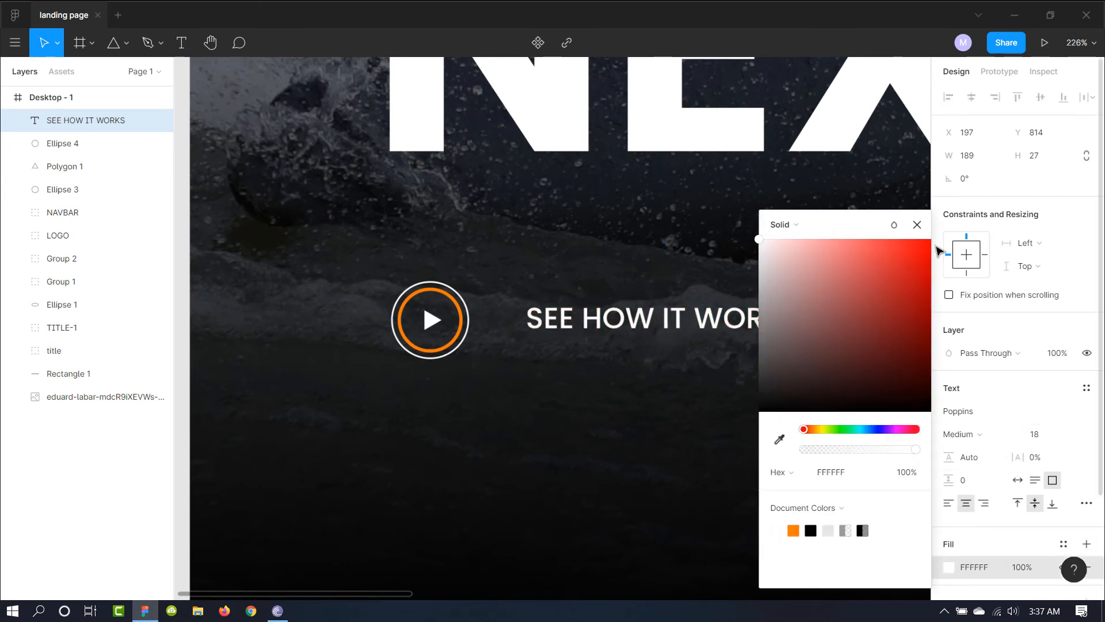
{"action": "left_click", "coordinate": [917, 225]}
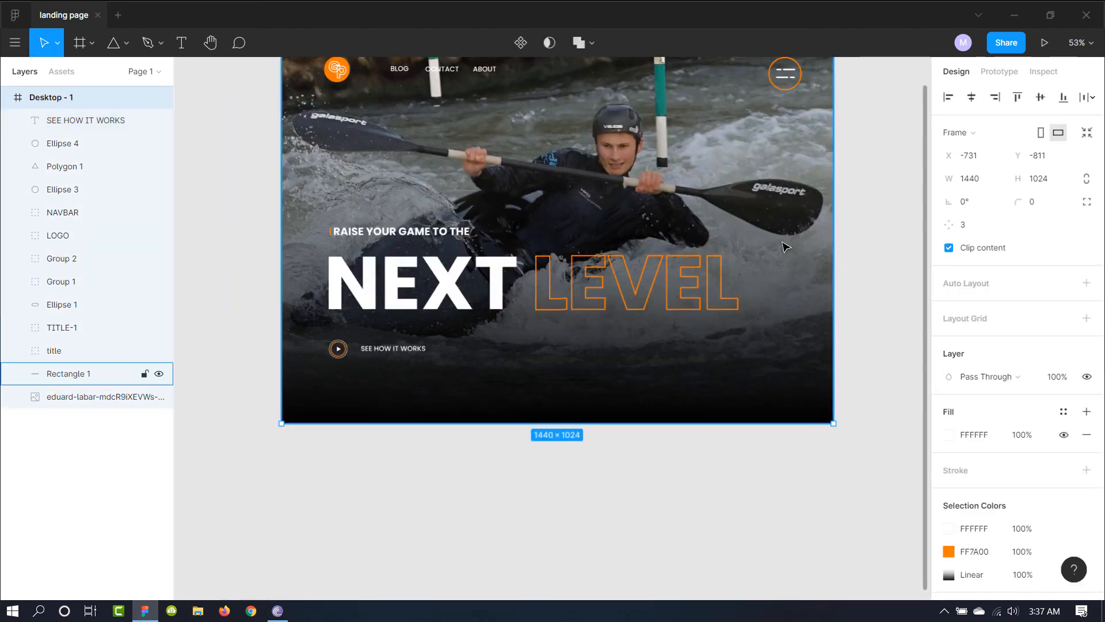
- Add the text GET IT TOUCH WITH US over the photo above LEVEL in a box about 436×40
{"action": "key", "text": "t"}
{"action": "left_click_drag", "start_coordinate": [614, 178], "coordinate": [780, 200]}
{"action": "type", "text": "G"}
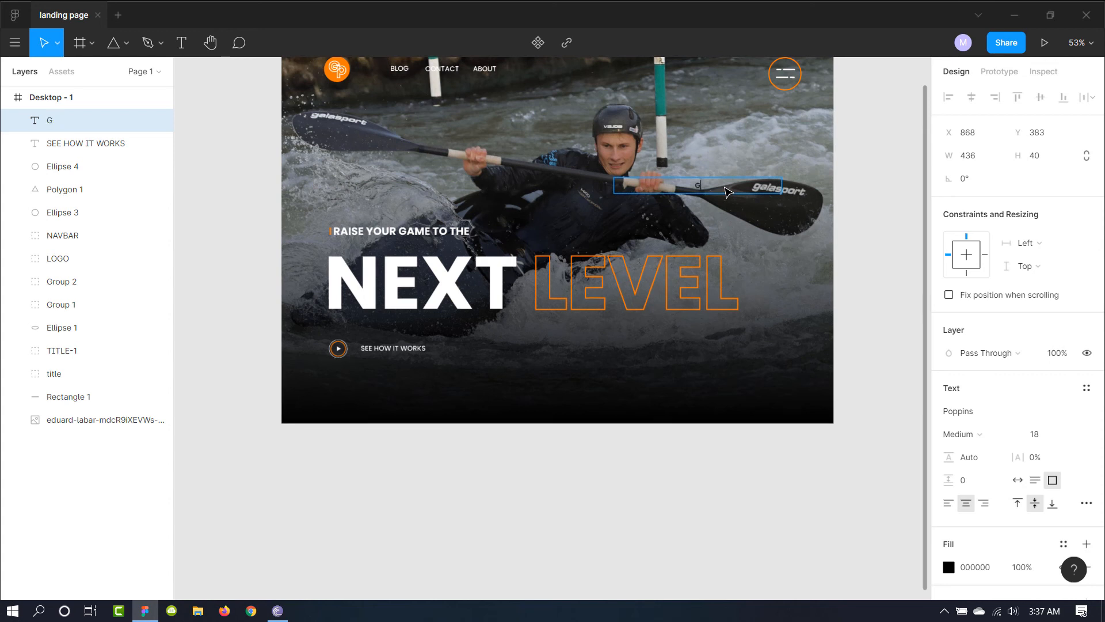
{"action": "type", "text": "ET IT TO"}
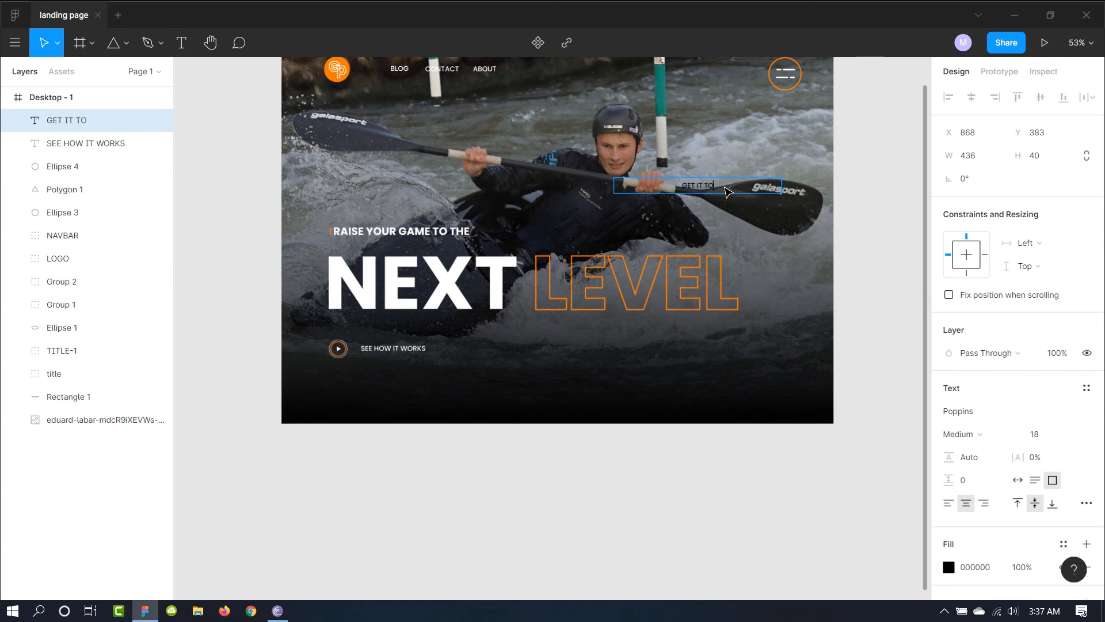
{"action": "type", "text": "UCH WITH US"}
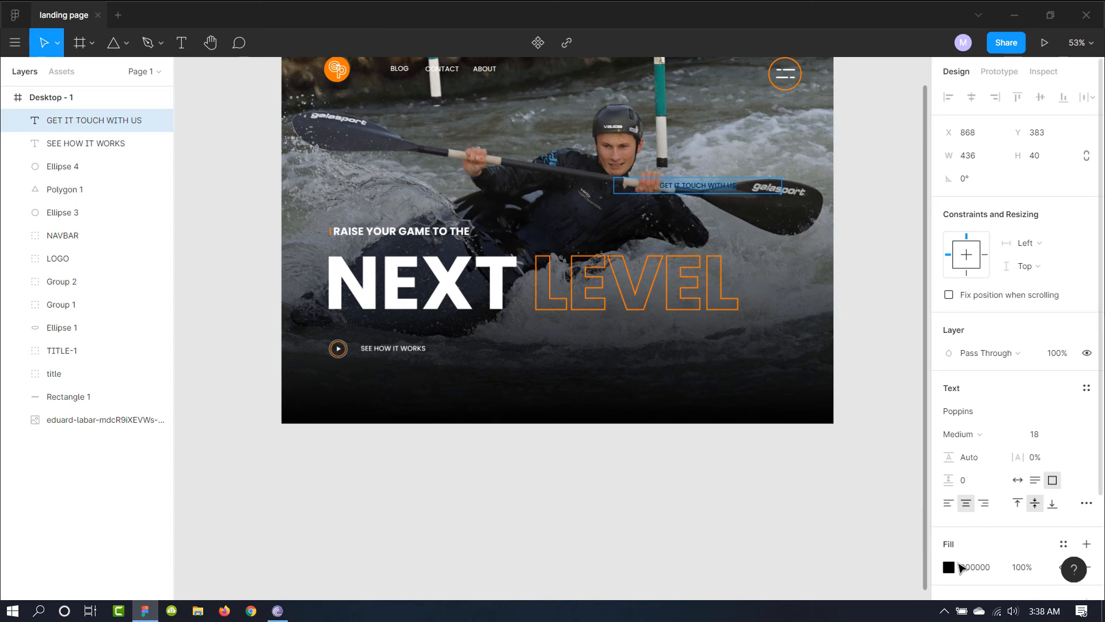
- Change the fill of the GET IT TOUCH WITH US text to white FFFFFF
{"action": "left_click", "coordinate": [949, 567]}
{"action": "left_click_drag", "start_coordinate": [830, 313], "coordinate": [729, 234]}
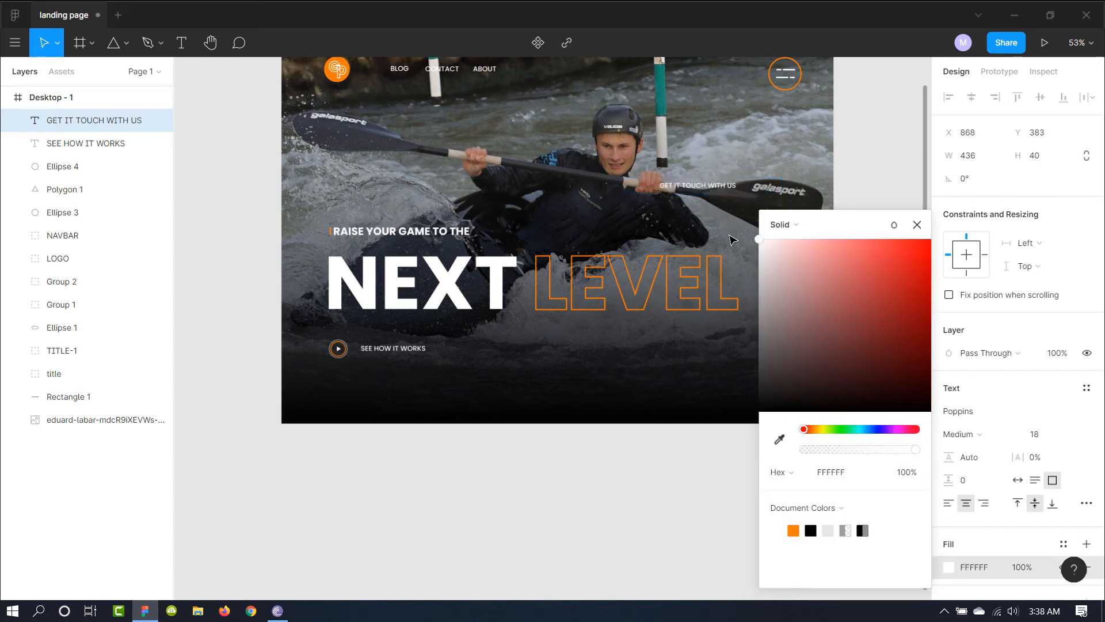
{"action": "key", "text": "Escape"}
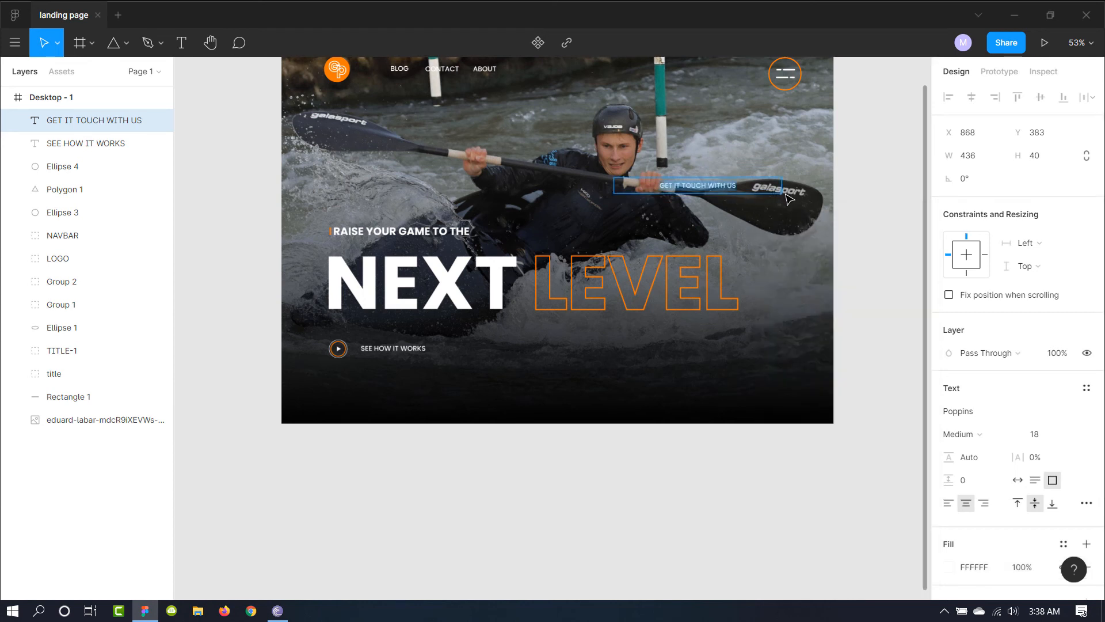
{"action": "key", "text": "Escape"}
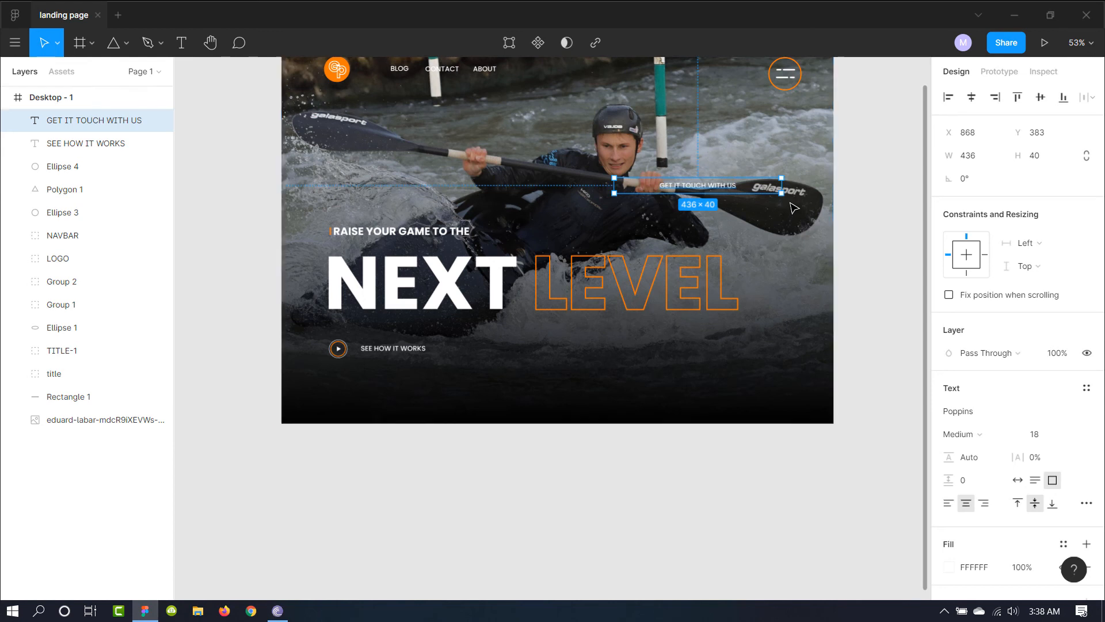
- Rotate the GET IT TOUCH WITH US text to -90° so it runs vertically
{"action": "left_click_drag", "start_coordinate": [795, 213], "coordinate": [689, 282]}
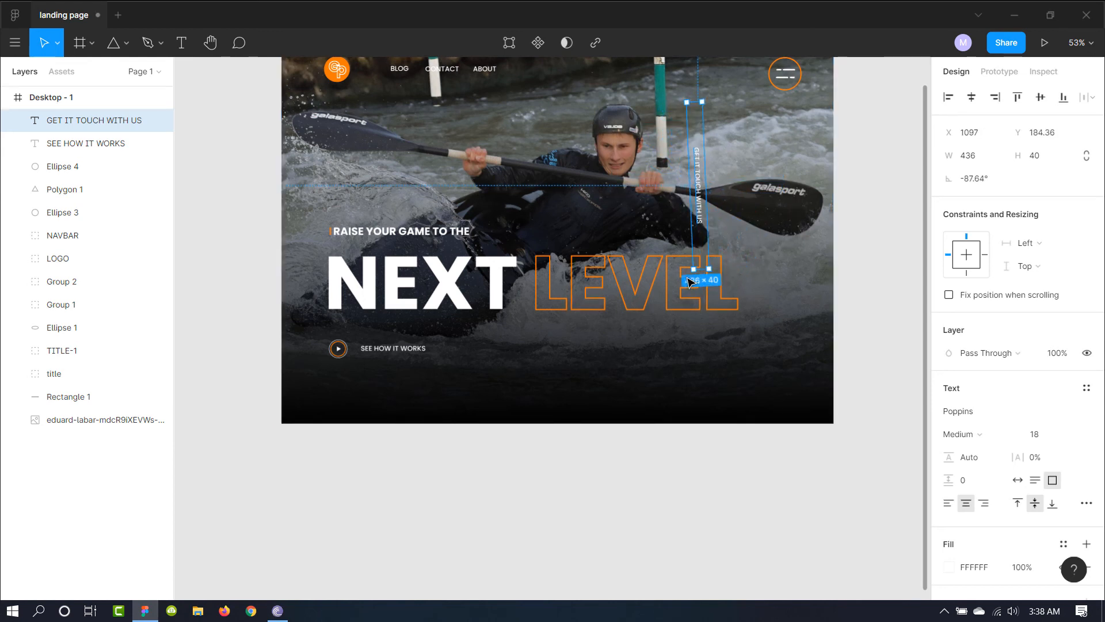
{"action": "left_click", "coordinate": [972, 180]}
{"action": "type", "text": "-90"}
{"action": "key", "text": "Return"}
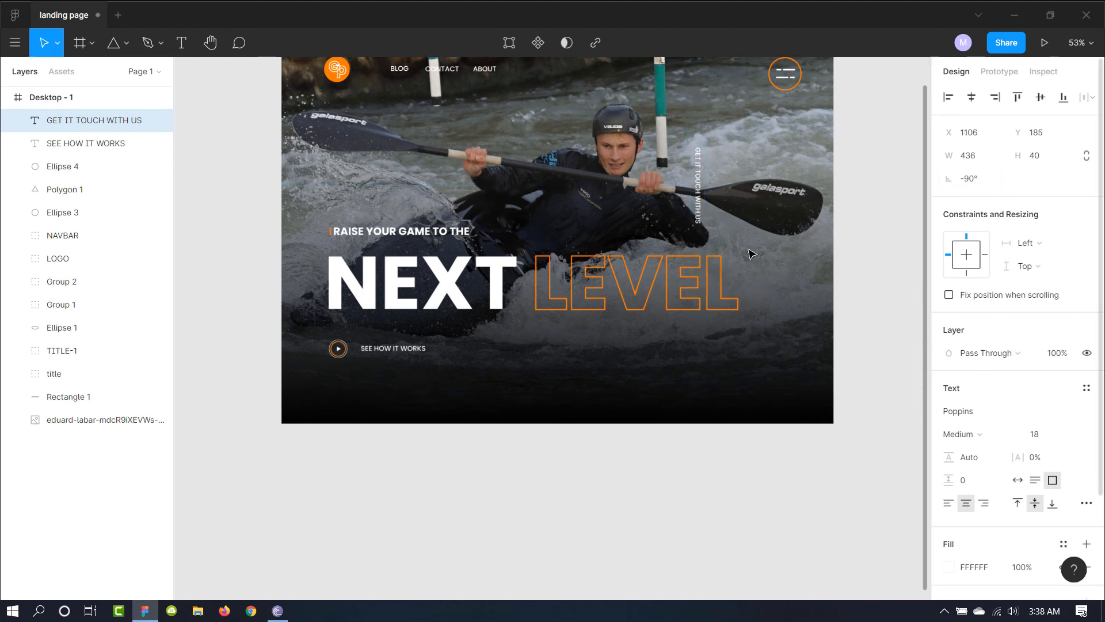
- Move the vertical text near the frame's right edge and shorten its box to about 232×40, placed at X 1383, Y 493
{"action": "left_click_drag", "start_coordinate": [698, 211], "coordinate": [786, 251]}
{"action": "left_click_drag", "start_coordinate": [789, 148], "coordinate": [791, 243]}
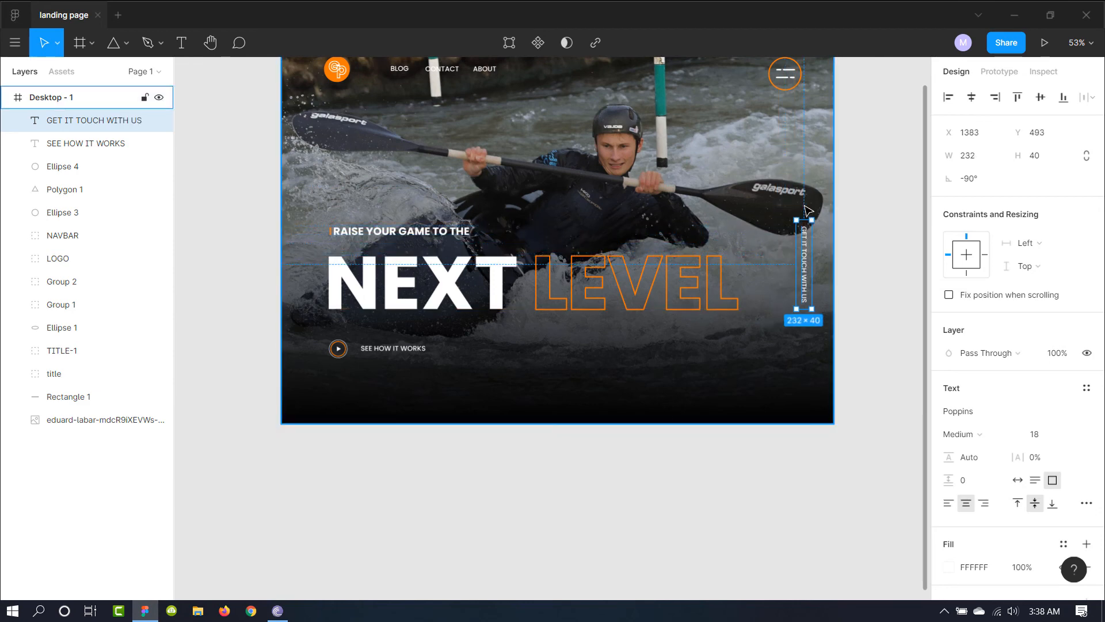
{"action": "scroll", "coordinate": [808, 210], "scroll_direction": "up", "scroll_amount": 3}
{"action": "scroll", "coordinate": [808, 210], "scroll_direction": "up", "scroll_amount": 3}
{"action": "key", "text": "Escape"}
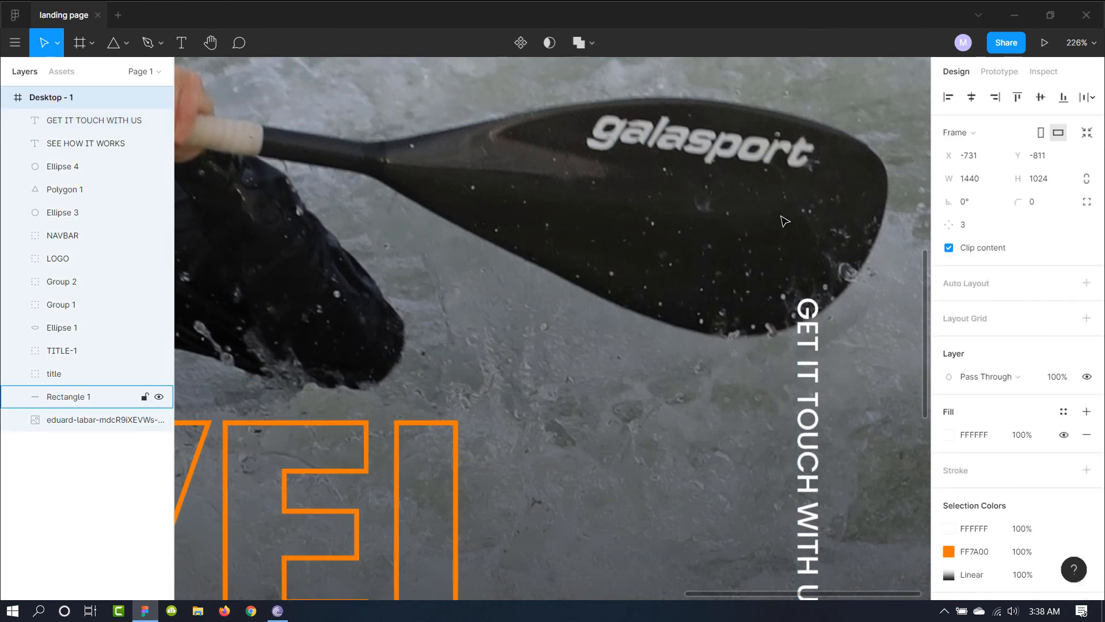
- Draw a thin vertical rectangle about 3×62 above the GET IT TOUCH WITH US text and fill it with orange FF7A00
{"action": "key", "text": "r"}
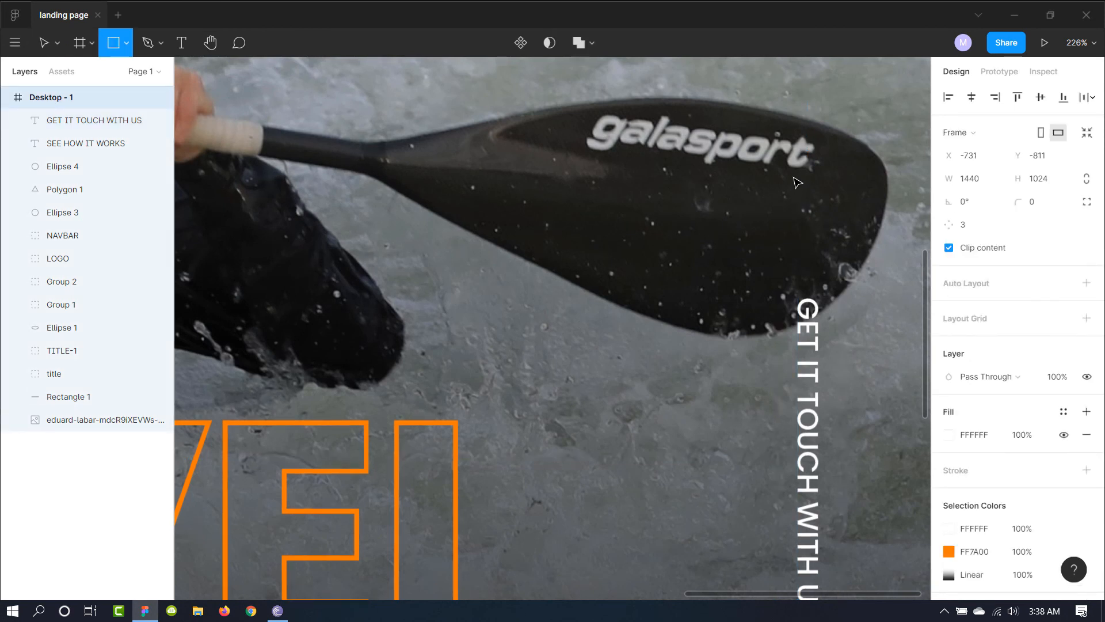
{"action": "left_click_drag", "start_coordinate": [801, 180], "coordinate": [808, 247]}
{"action": "left_click", "coordinate": [948, 410]}
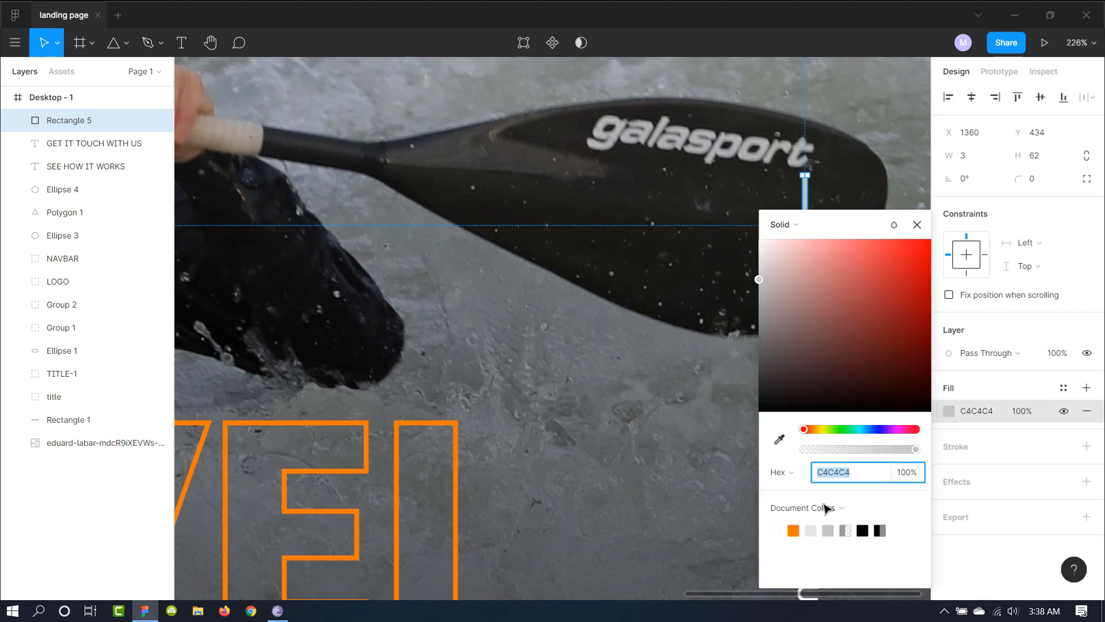
{"action": "left_click", "coordinate": [794, 532]}
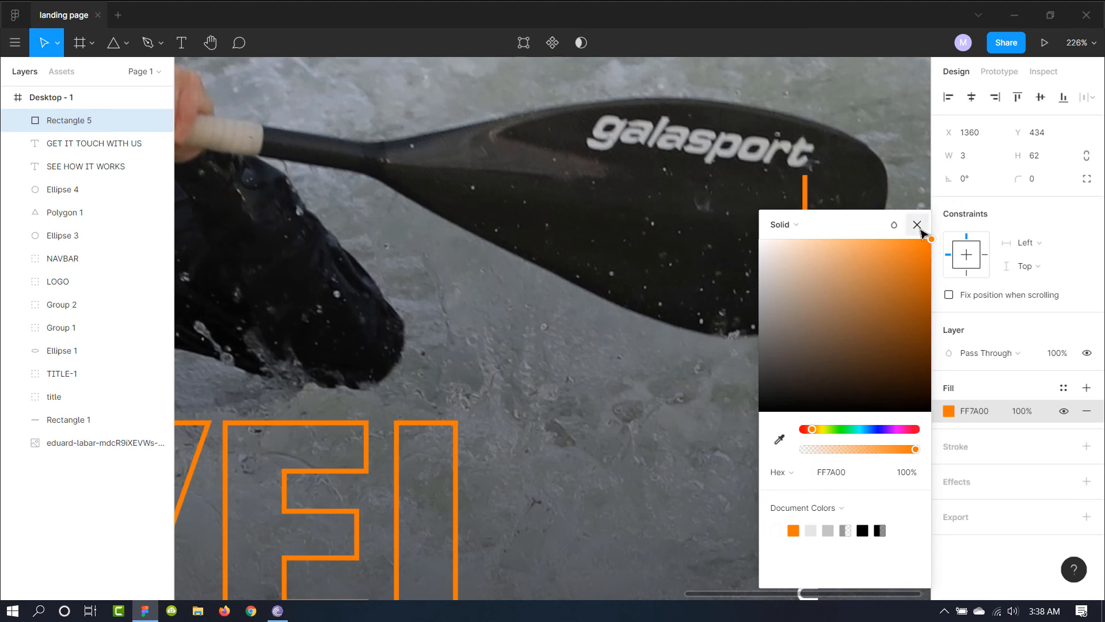
- Set the corner radius of the orange bar above the vertical text to 1
{"action": "left_click", "coordinate": [917, 224]}
{"action": "left_click", "coordinate": [1030, 179]}
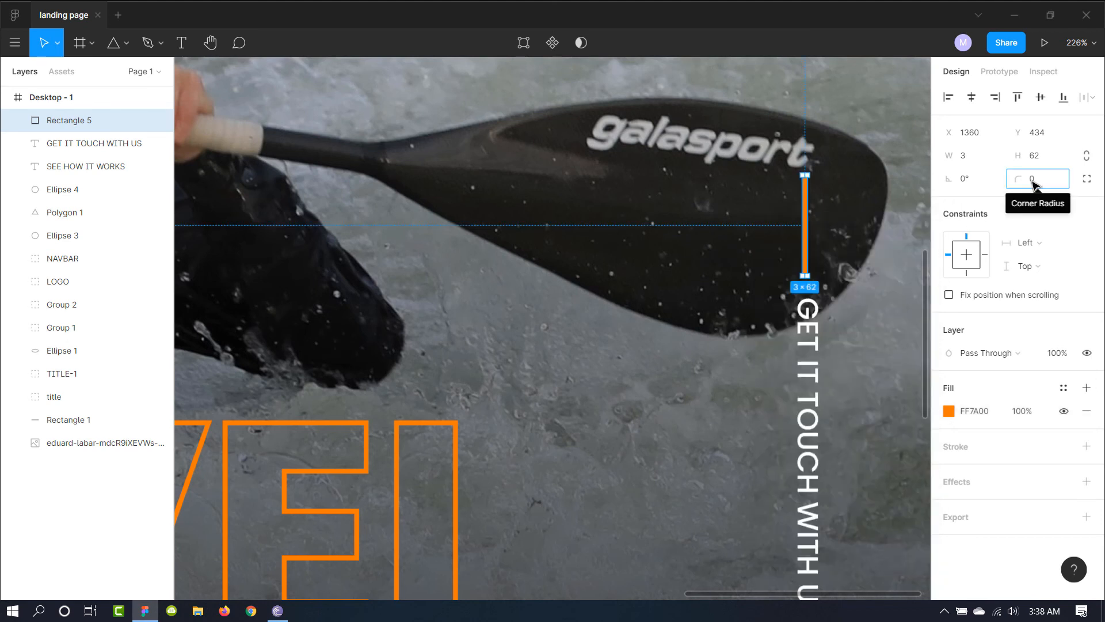
{"action": "type", "text": "1"}
{"action": "key", "text": "Return"}
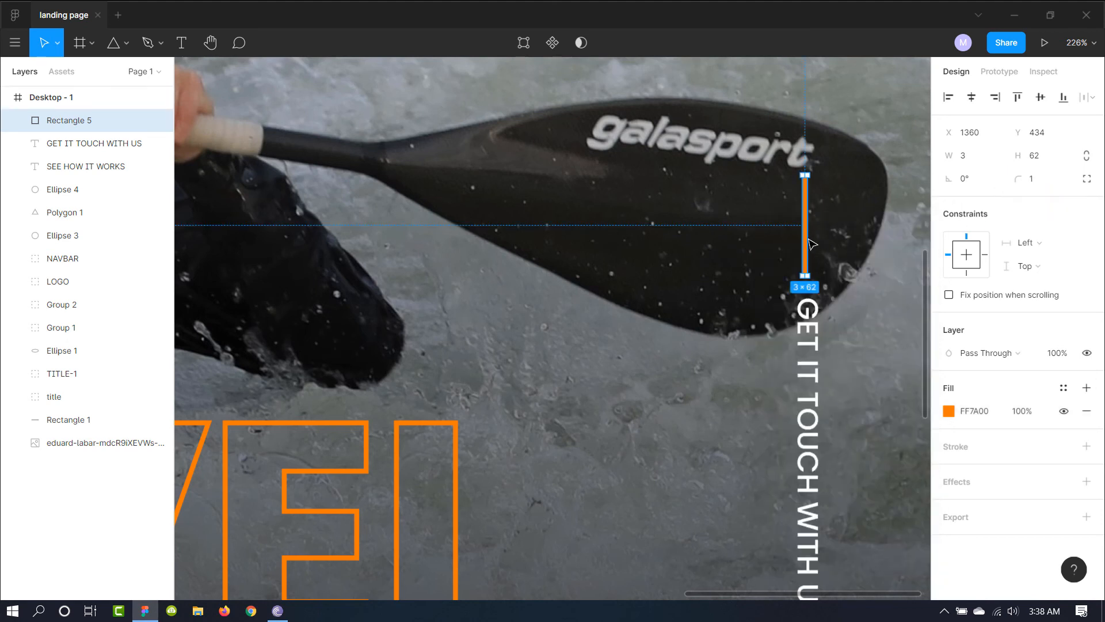
- Narrow the orange bar to a width of 2 and place it at X 1362, Y 435 above the vertical text
{"action": "scroll", "coordinate": [811, 244], "scroll_direction": "up", "scroll_amount": 5, "text": "ctrl"}
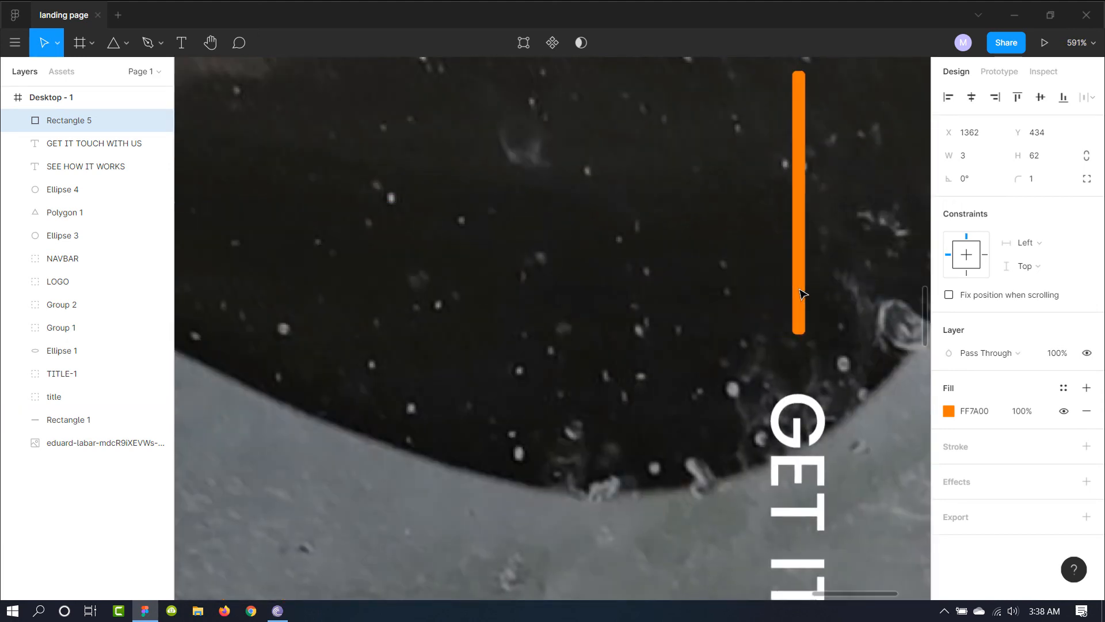
{"action": "left_click", "coordinate": [802, 294]}
{"action": "left_click_drag", "start_coordinate": [798, 290], "coordinate": [796, 292]}
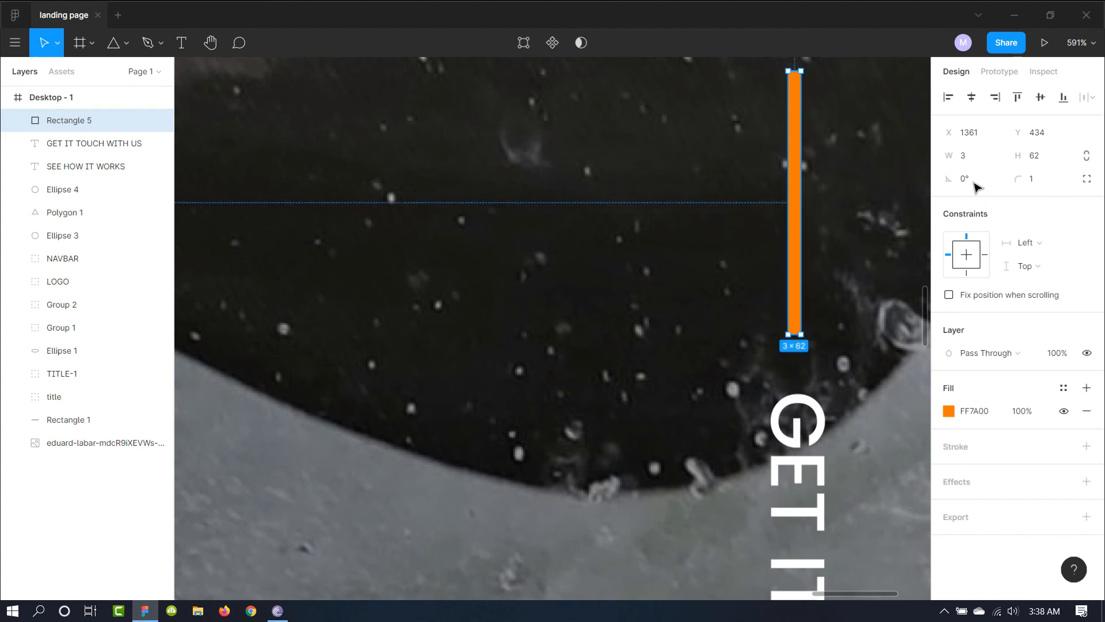
{"action": "left_click", "coordinate": [953, 164]}
{"action": "type", "text": "1"}
{"action": "key", "text": "Return"}
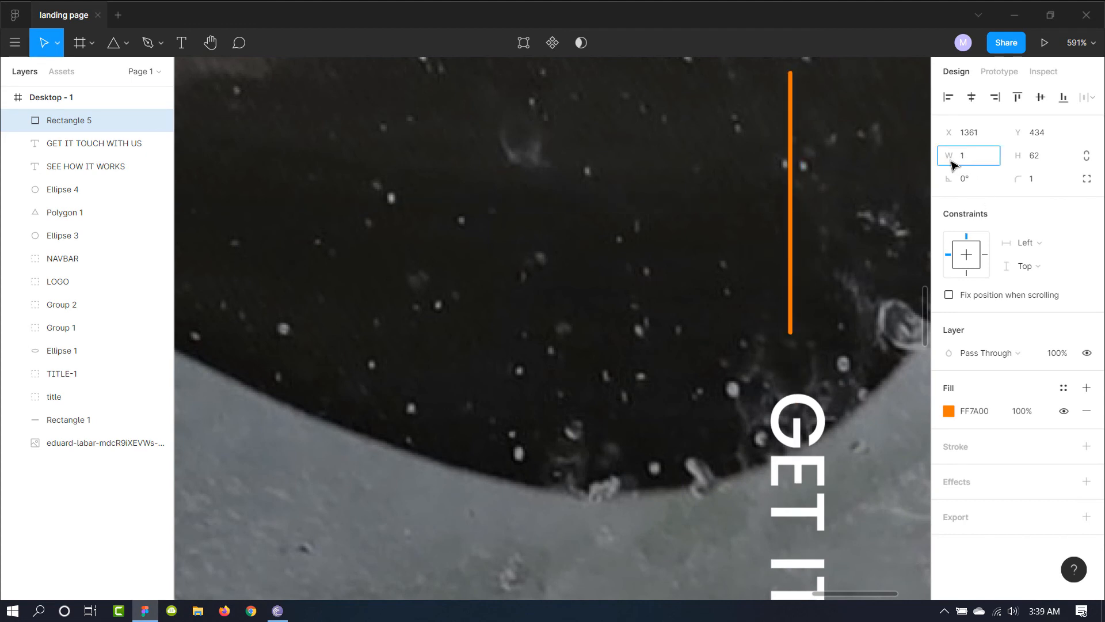
{"action": "left_click_drag", "start_coordinate": [951, 160], "coordinate": [954, 160]}
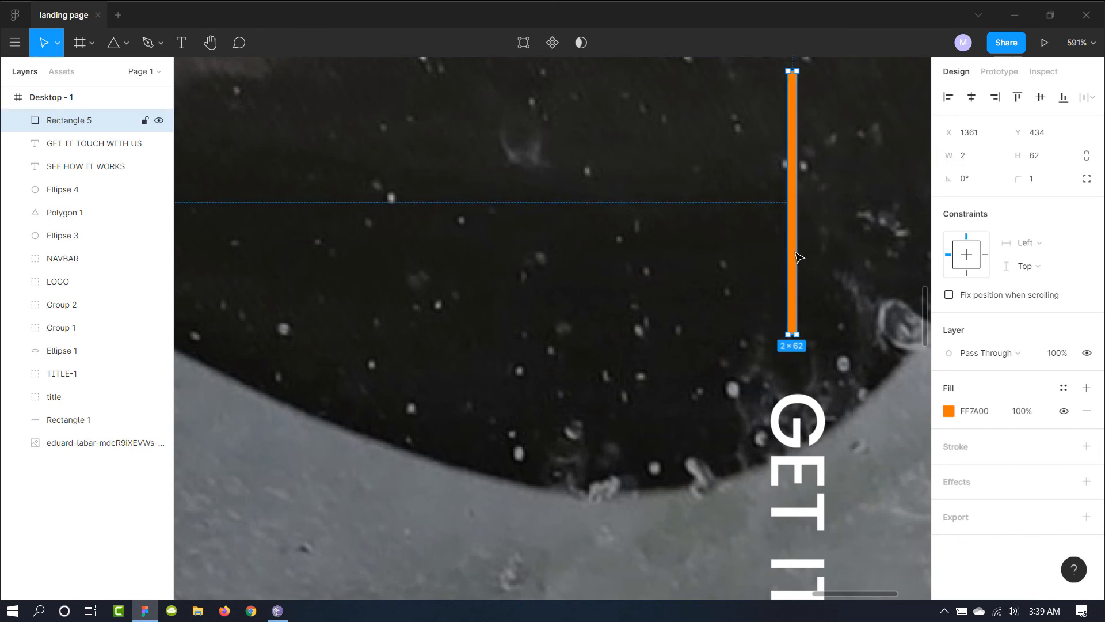
{"action": "left_click_drag", "start_coordinate": [802, 257], "coordinate": [803, 275]}
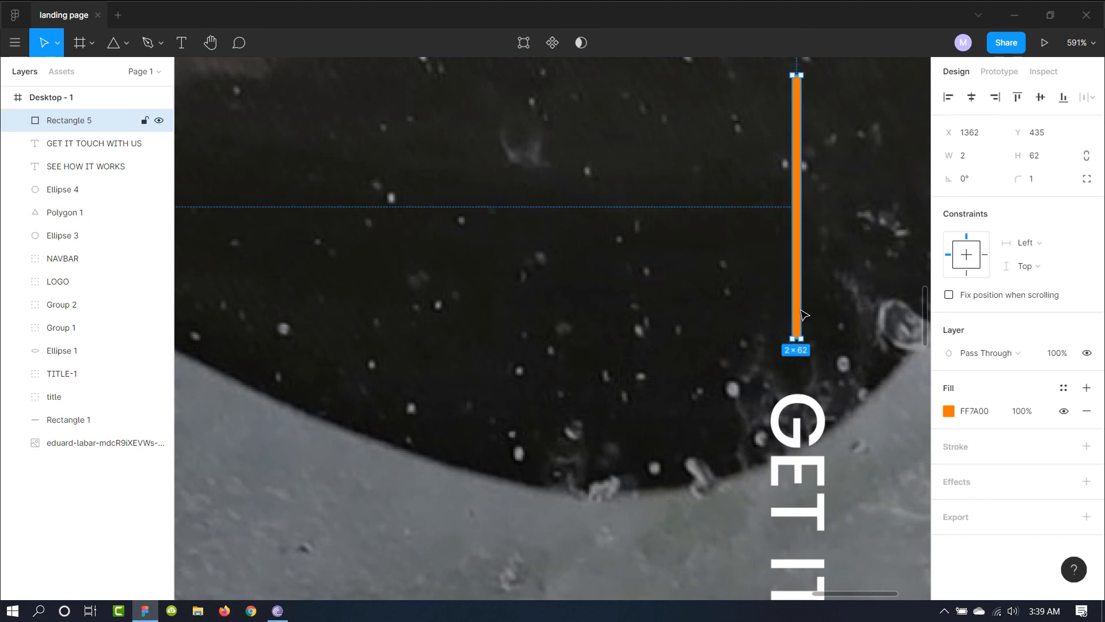
- Group the orange bar with the GET IT TOUCH WITH US text
{"action": "left_click", "coordinate": [813, 421], "text": "shift"}
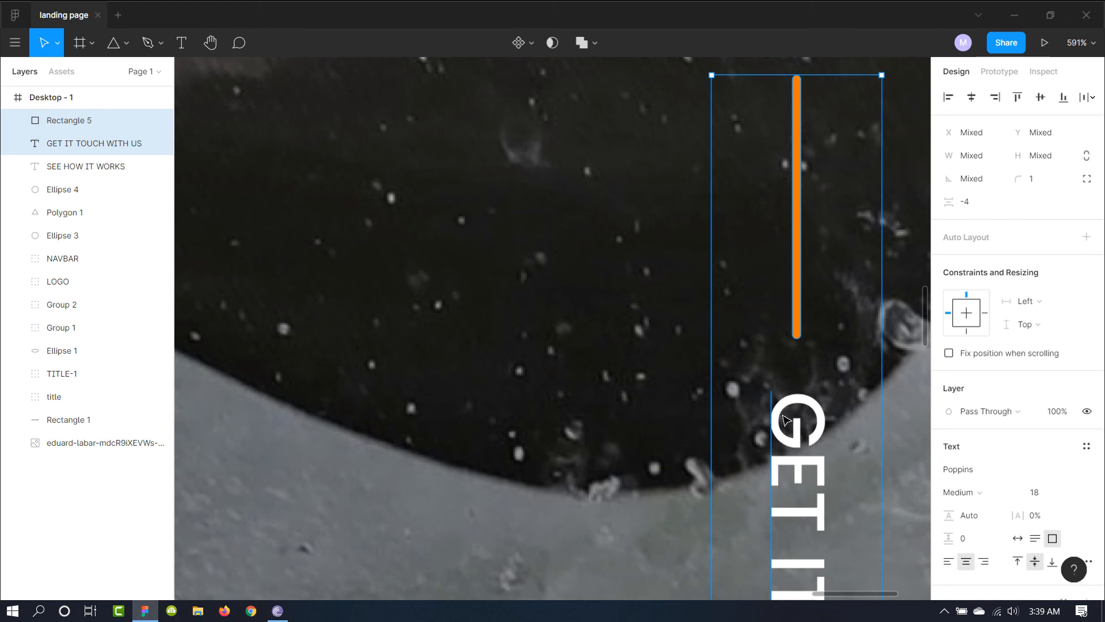
{"action": "key", "text": "ctrl+g"}
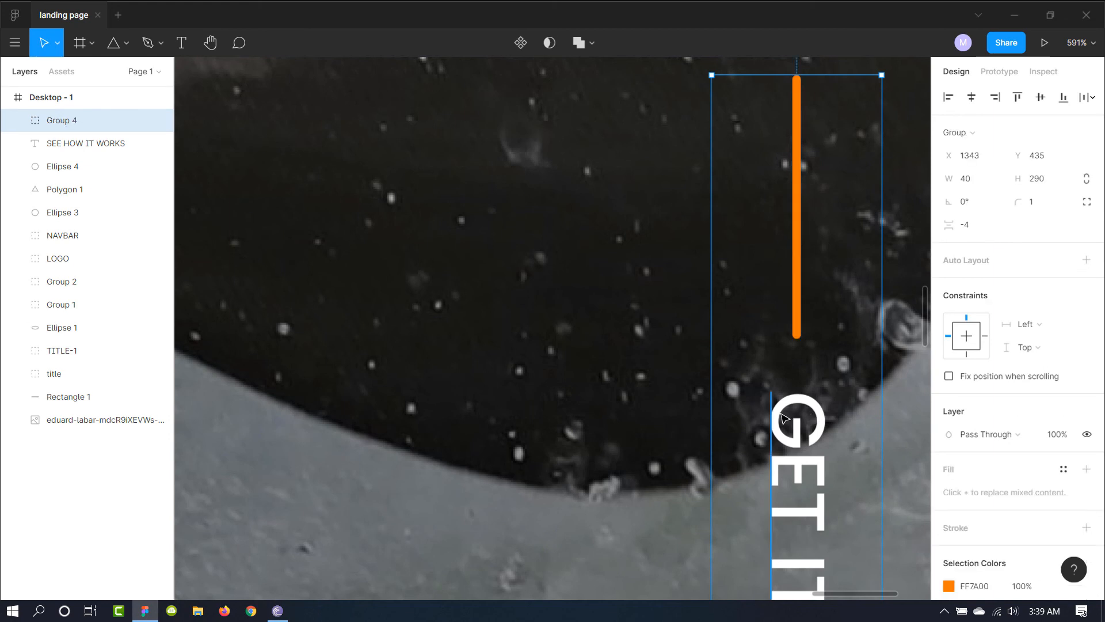
{"action": "scroll", "coordinate": [785, 419], "scroll_direction": "down", "scroll_amount": 10}
{"action": "scroll", "coordinate": [835, 432], "scroll_direction": "down", "scroll_amount": 3}
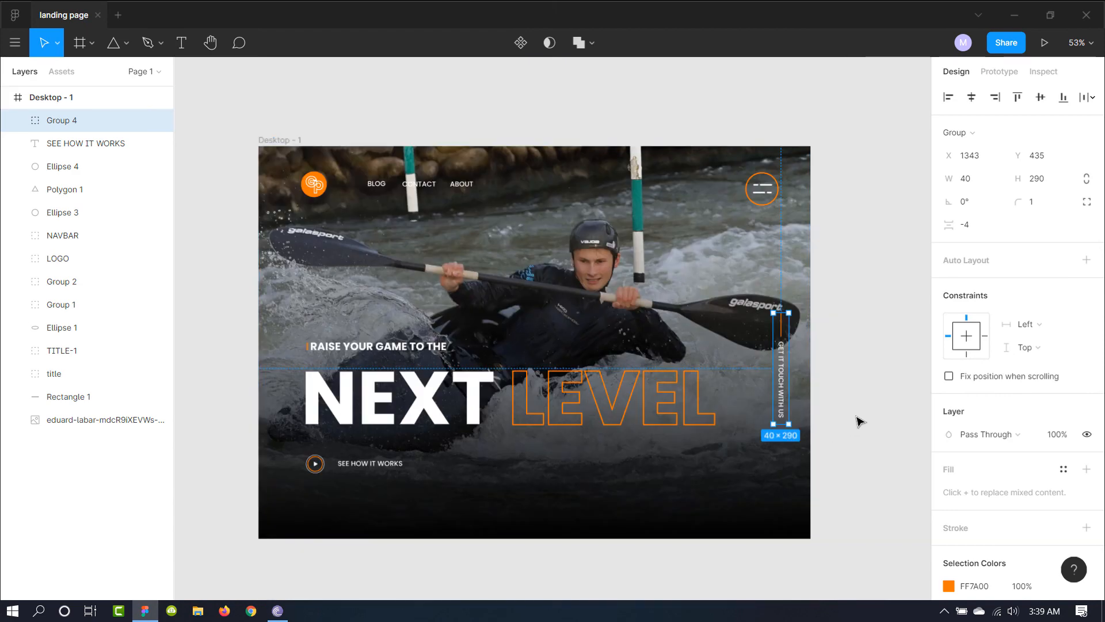
{"action": "left_click", "coordinate": [861, 422]}
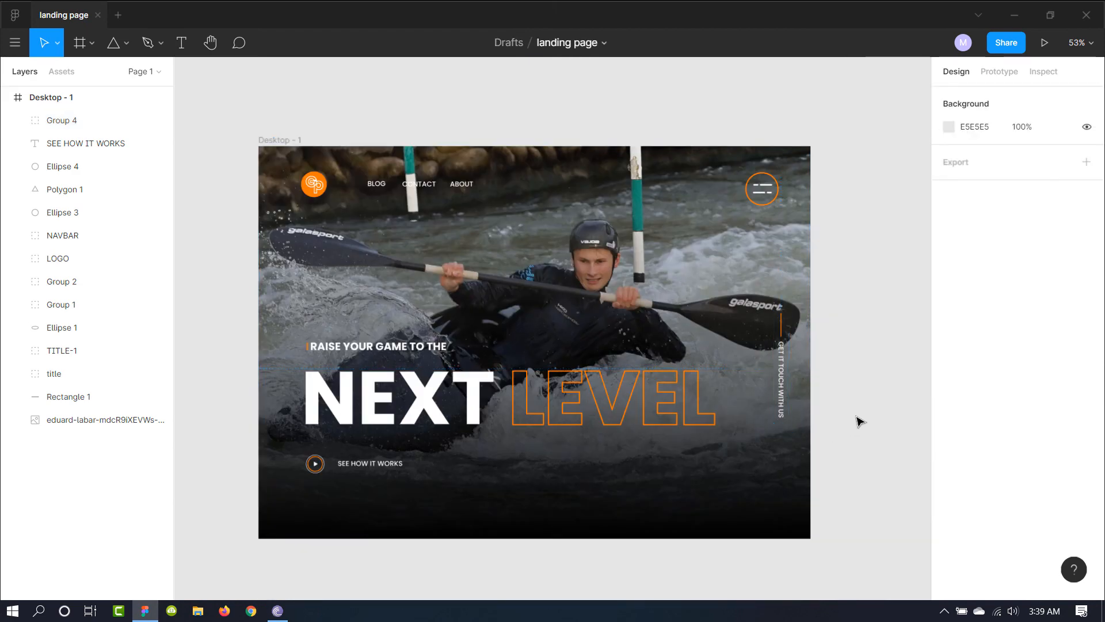
- Group the LOGO and NAVBAR layers together
{"action": "left_click", "coordinate": [424, 184]}
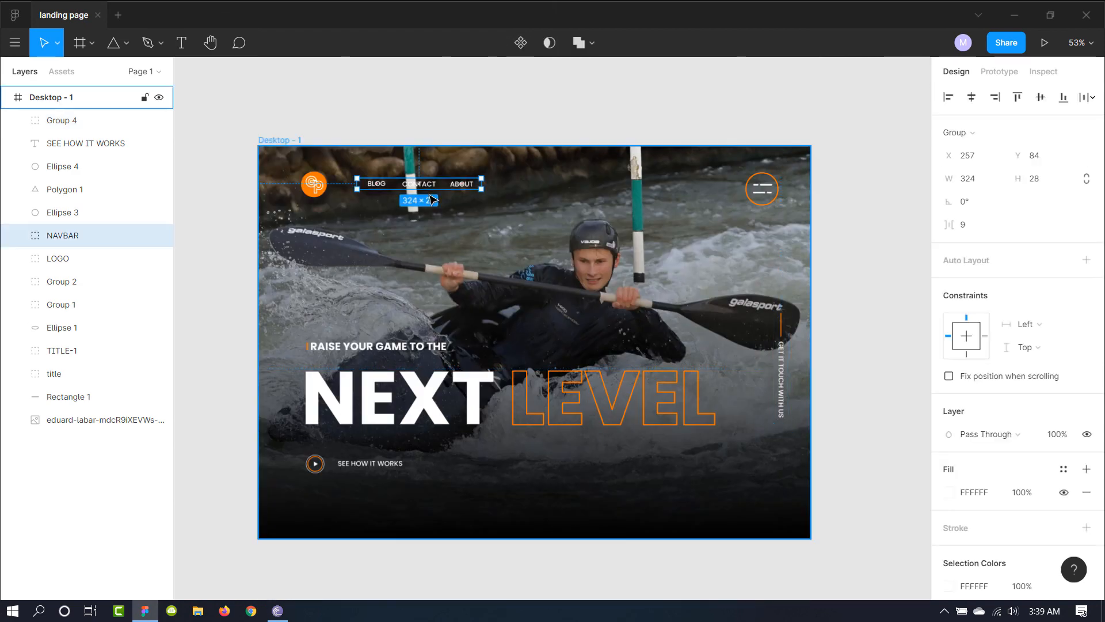
{"action": "left_click", "coordinate": [310, 197]}
{"action": "double_click", "coordinate": [419, 184]}
{"action": "double_click", "coordinate": [316, 189]}
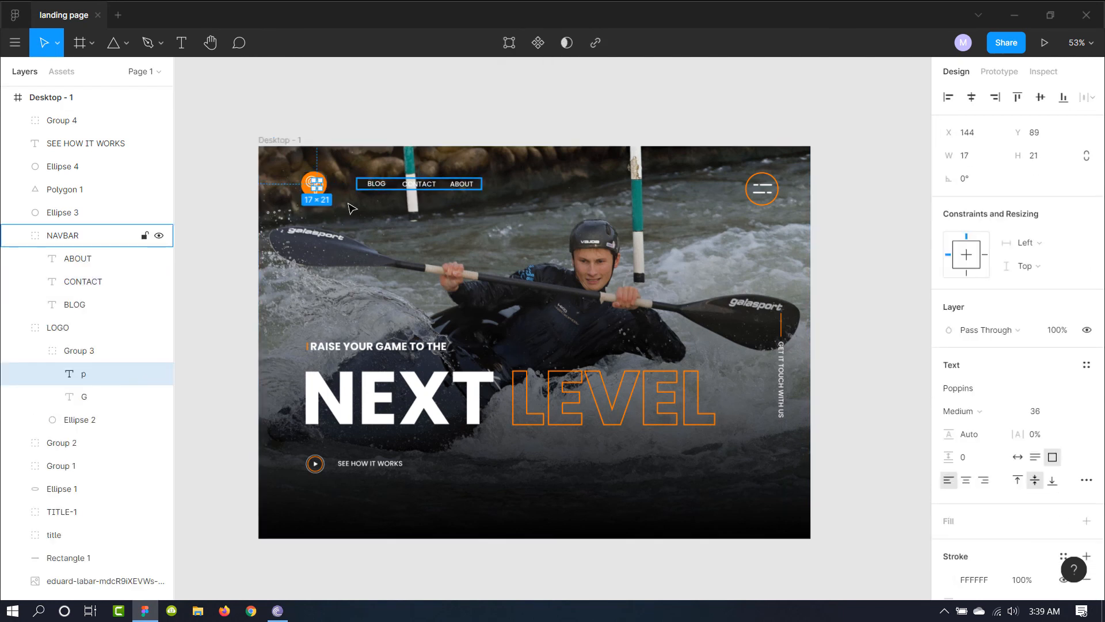
{"action": "left_click", "coordinate": [348, 206]}
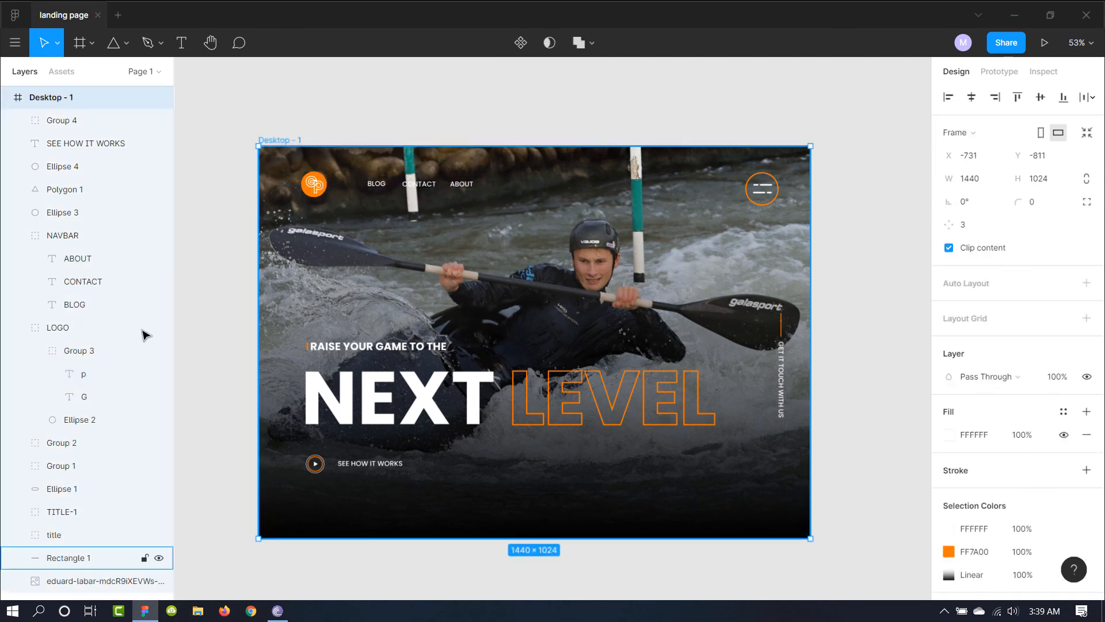
{"action": "left_click", "coordinate": [46, 327]}
{"action": "left_click", "coordinate": [68, 238], "text": "shift"}
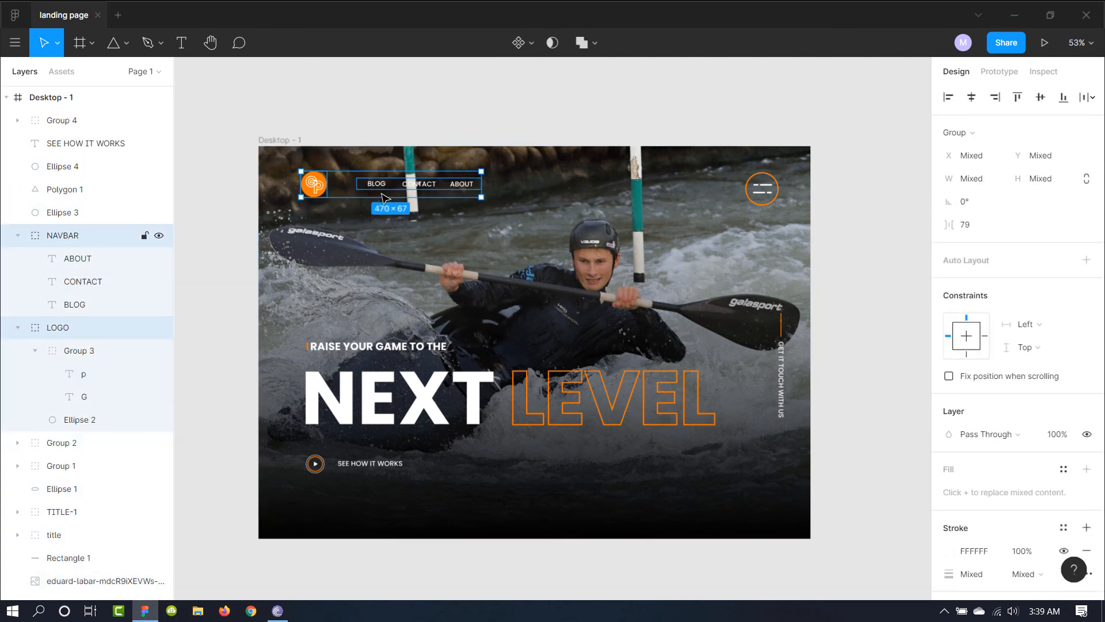
{"action": "scroll", "coordinate": [384, 197], "scroll_direction": "up", "scroll_amount": 5}
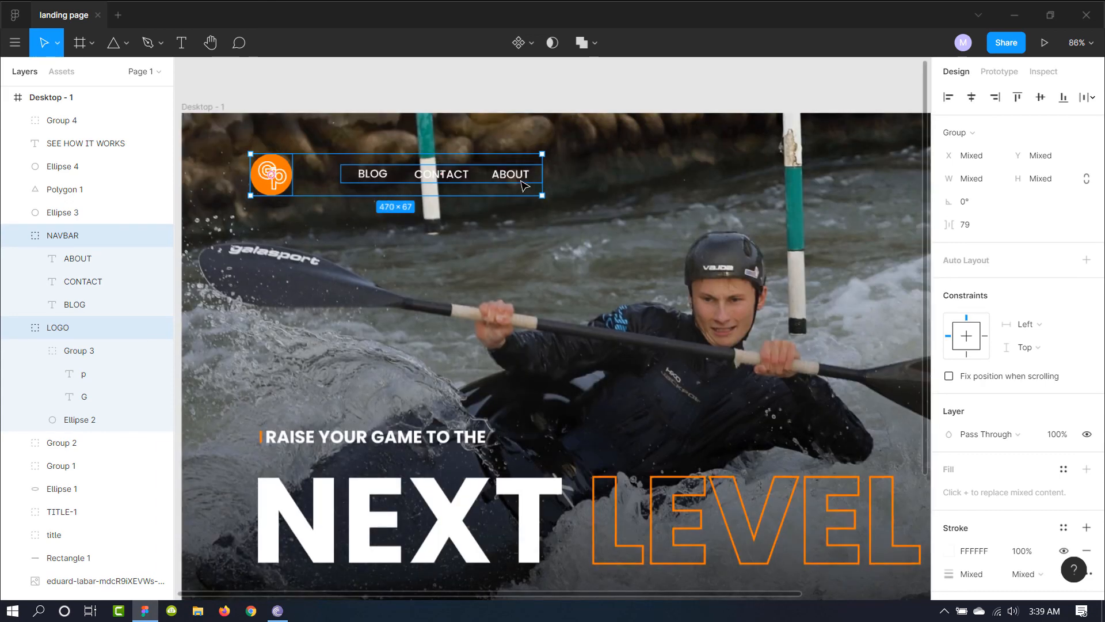
{"action": "scroll", "coordinate": [523, 185], "scroll_direction": "down", "scroll_amount": 5}
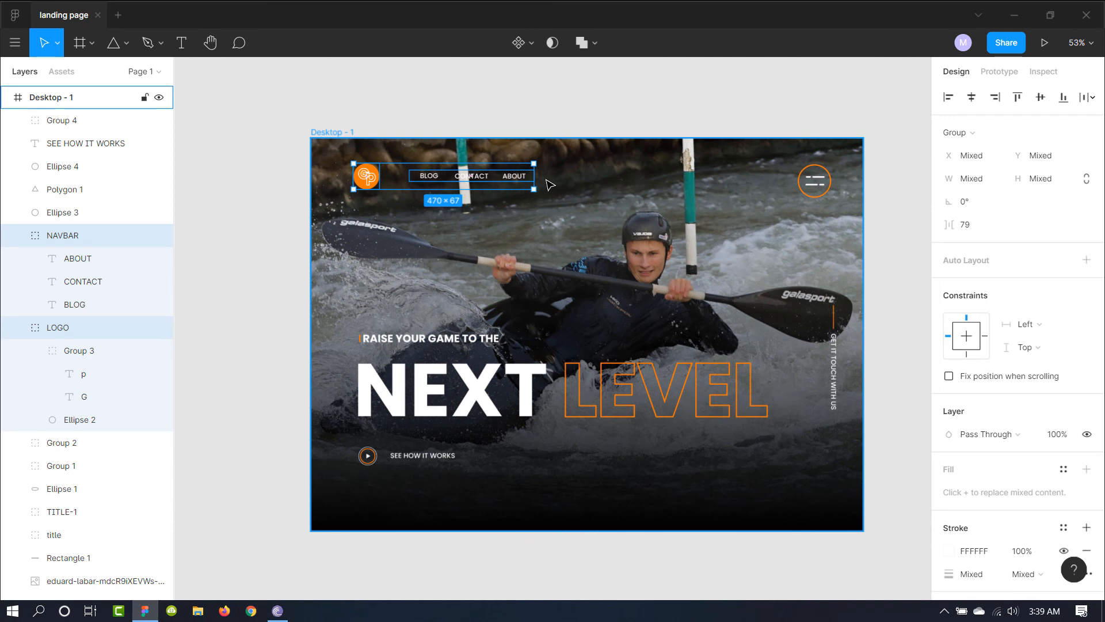
{"action": "key", "text": "ctrl+g"}
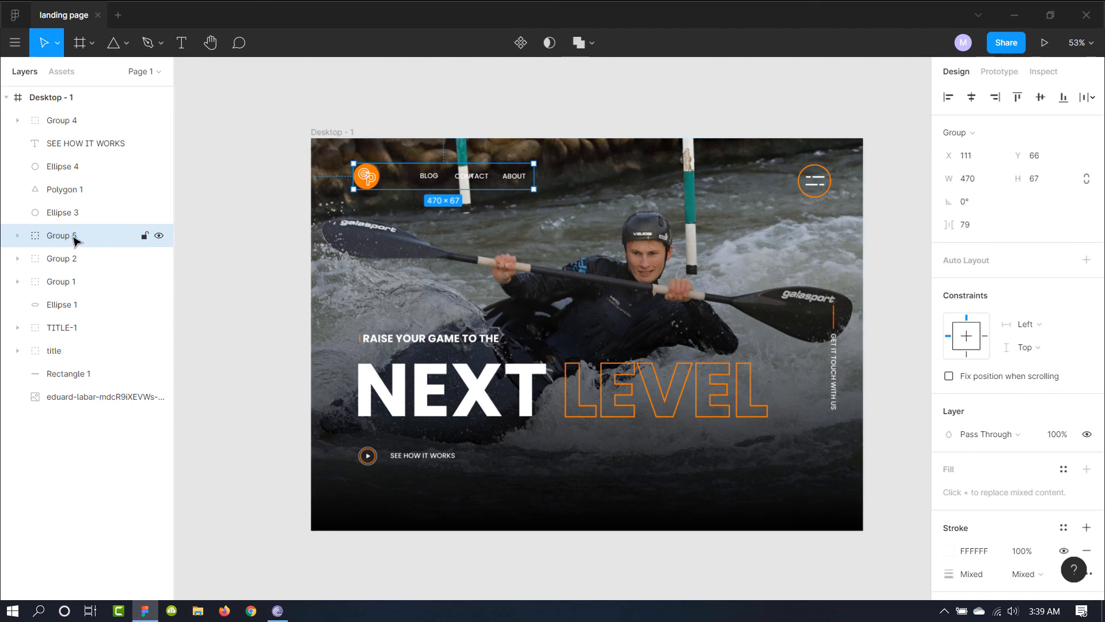
- Group the two menu line groups with their orange circle and name the group HAMBERGER
{"action": "left_click", "coordinate": [69, 264]}
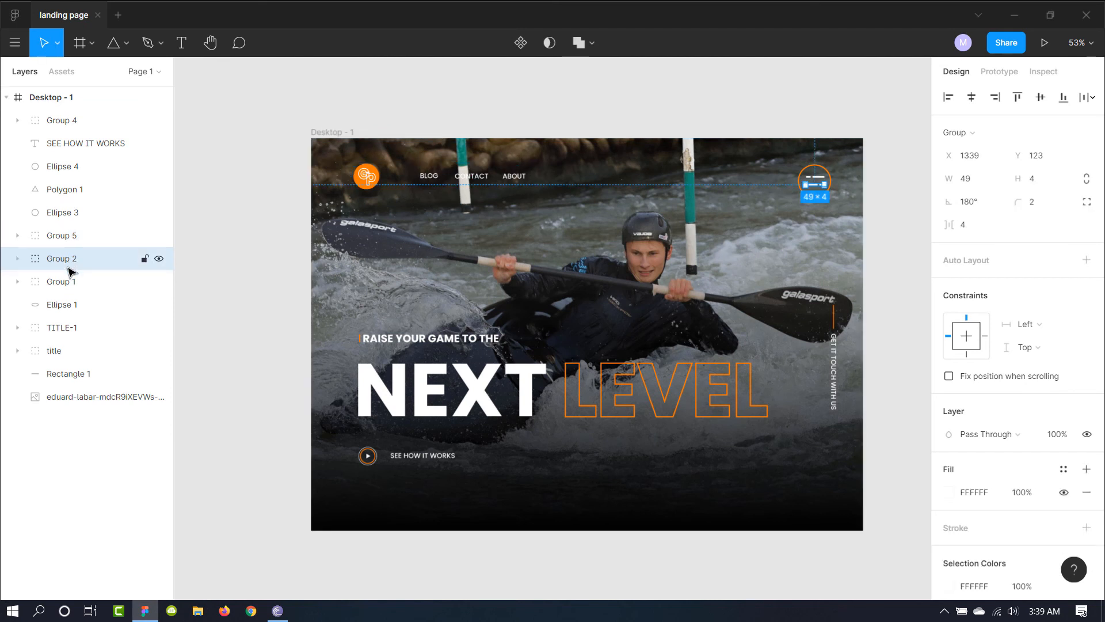
{"action": "left_click", "coordinate": [72, 280], "text": "shift"}
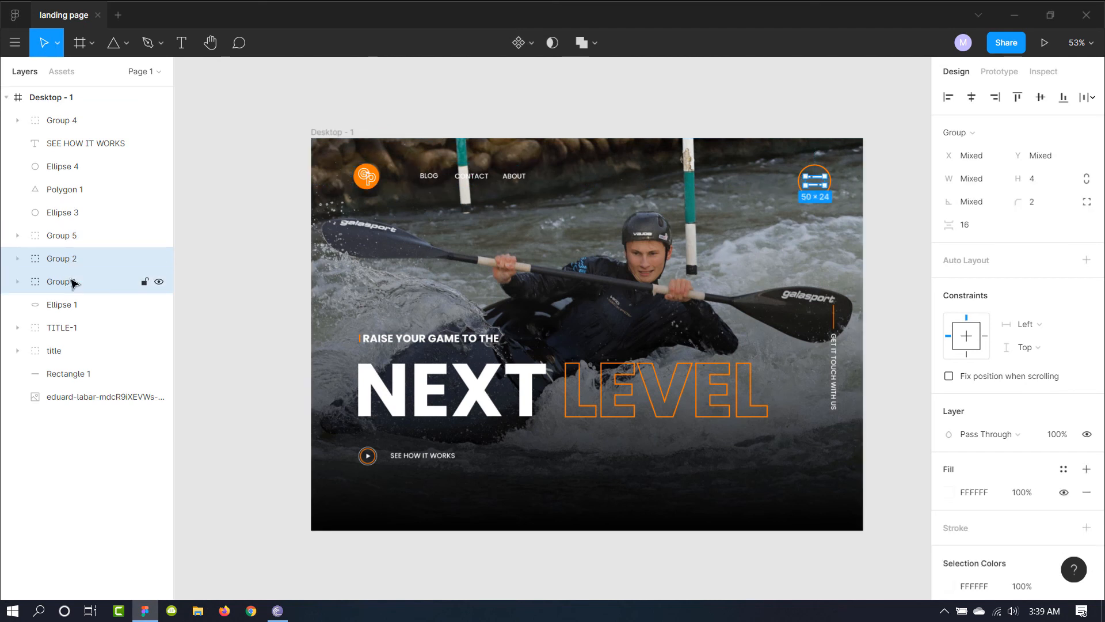
{"action": "left_click", "coordinate": [74, 308], "text": "shift"}
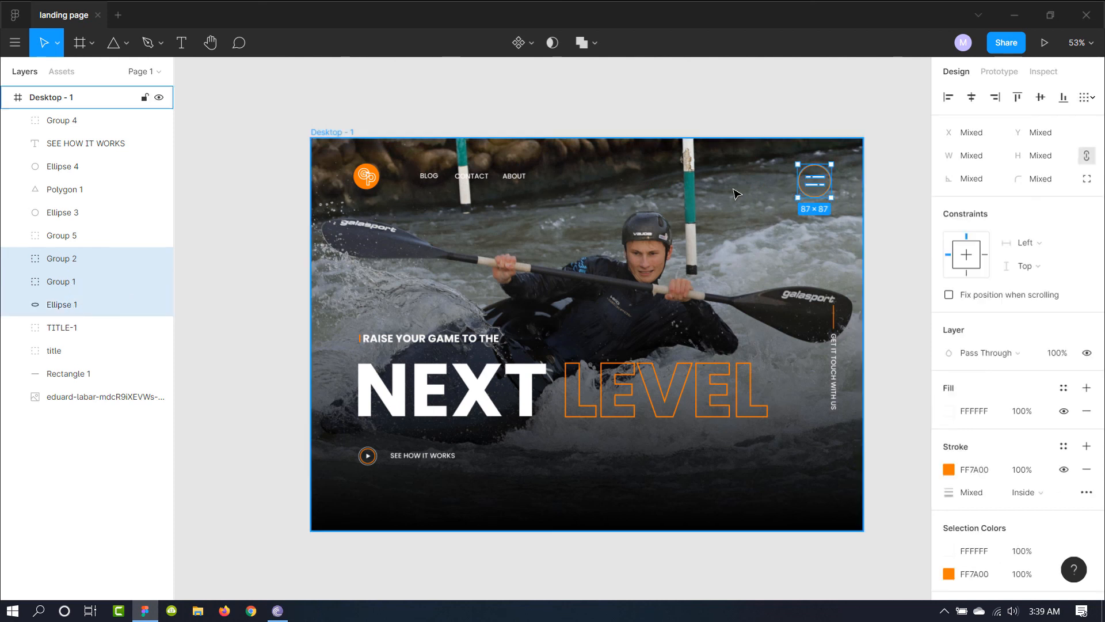
{"action": "key", "text": "ctrl+g"}
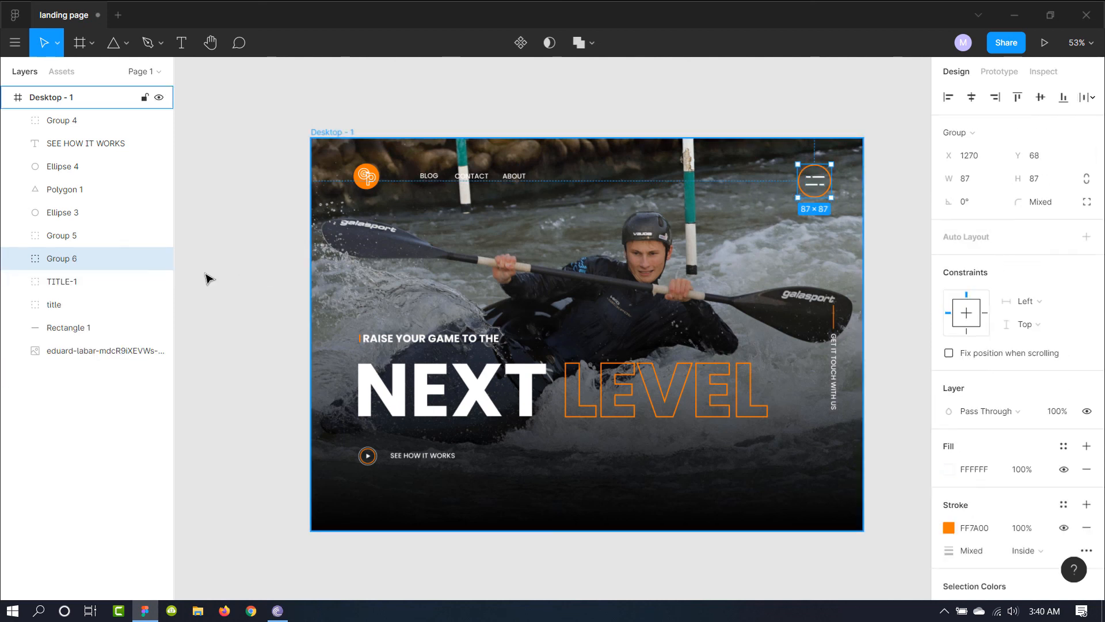
{"action": "double_click", "coordinate": [101, 264]}
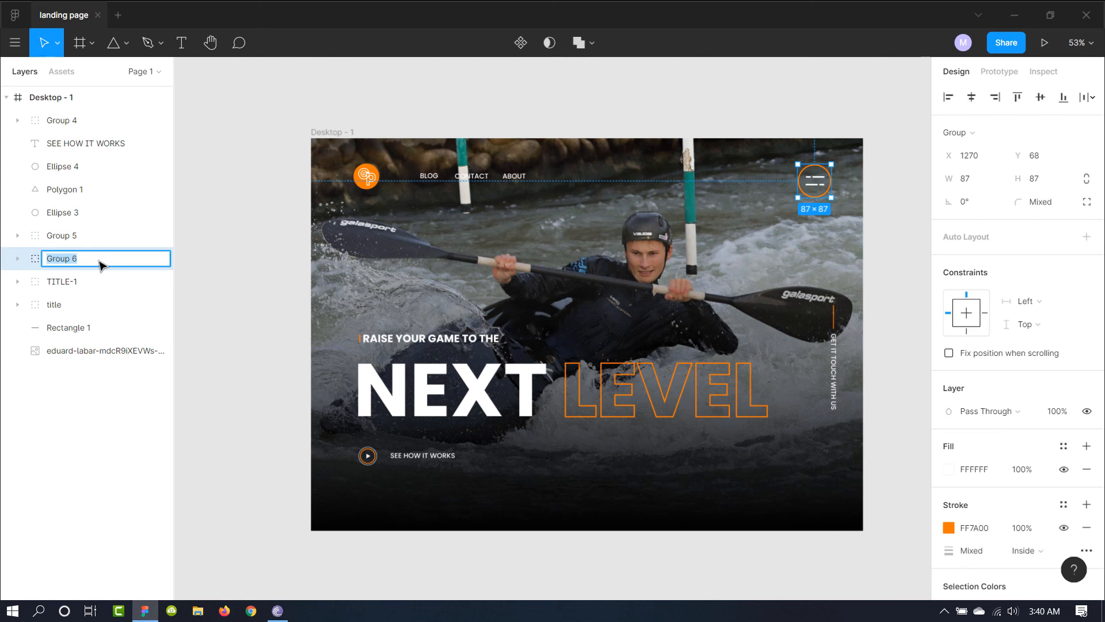
{"action": "type", "text": "HAMBERGER"}
{"action": "key", "text": "Return"}
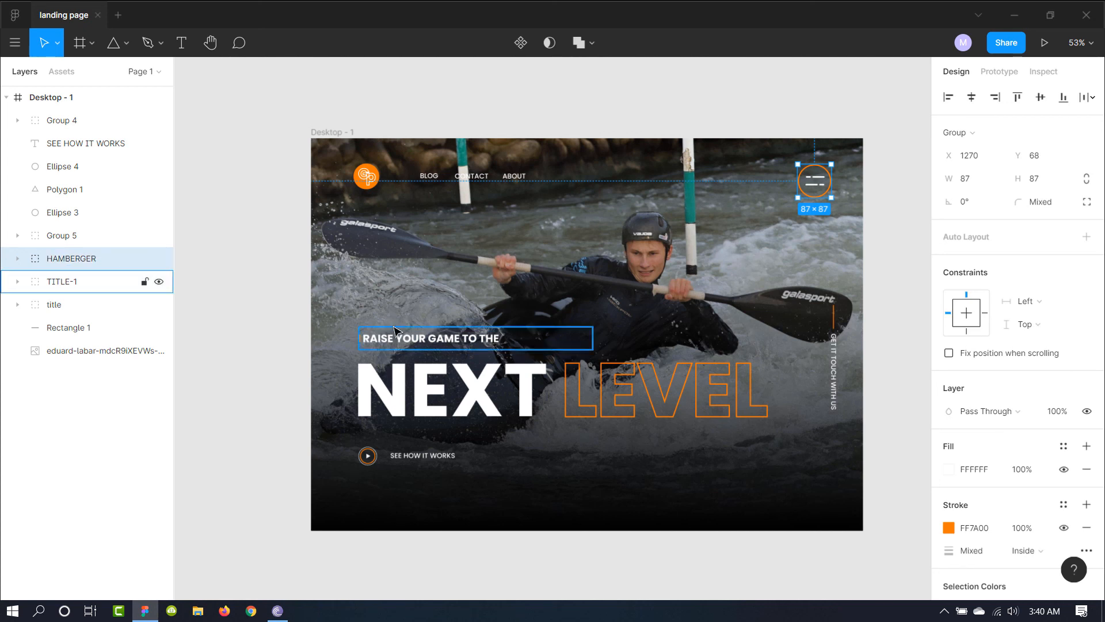
- Group the play triangle with its two circles, and group that play button with the SEE HOW IT WORKS text
{"action": "left_click", "coordinate": [441, 348]}
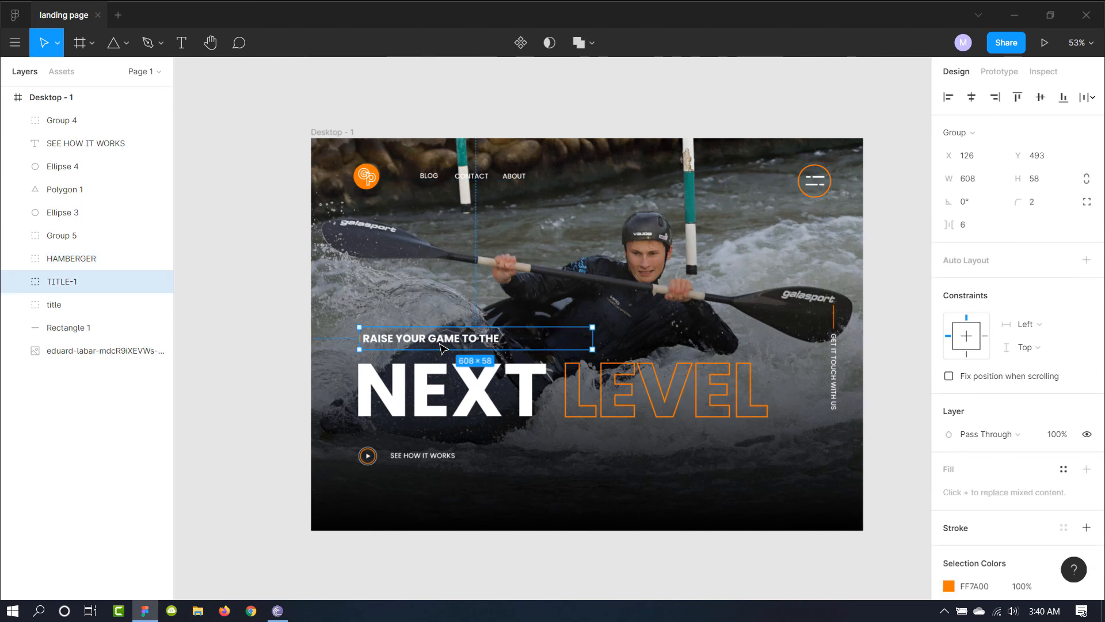
{"action": "left_click", "coordinate": [439, 381]}
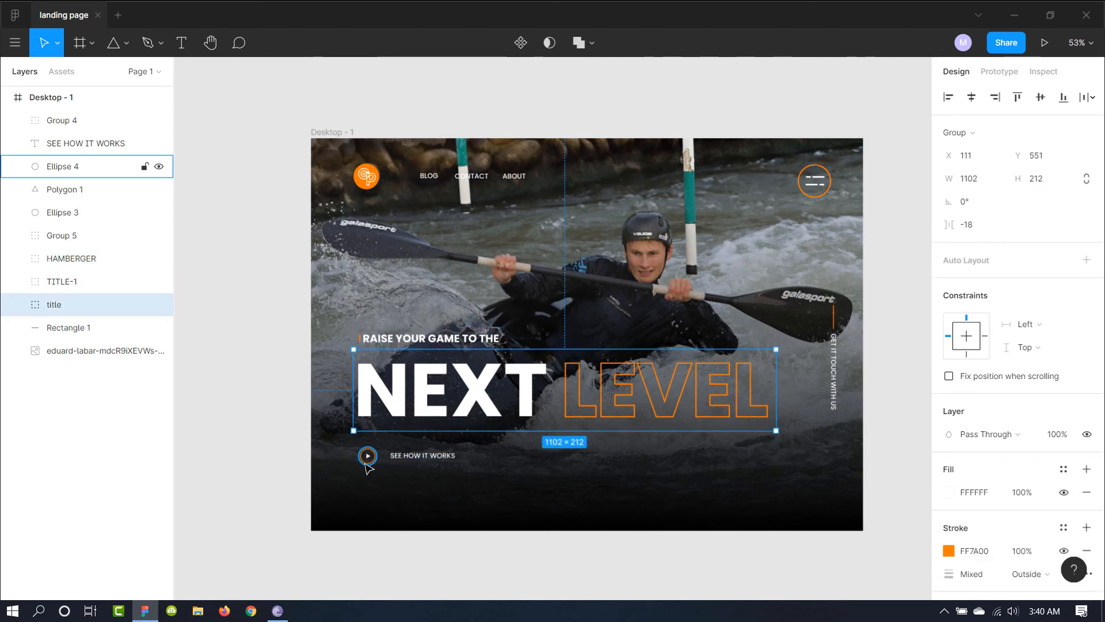
{"action": "scroll", "coordinate": [372, 464], "scroll_direction": "up", "scroll_amount": 5}
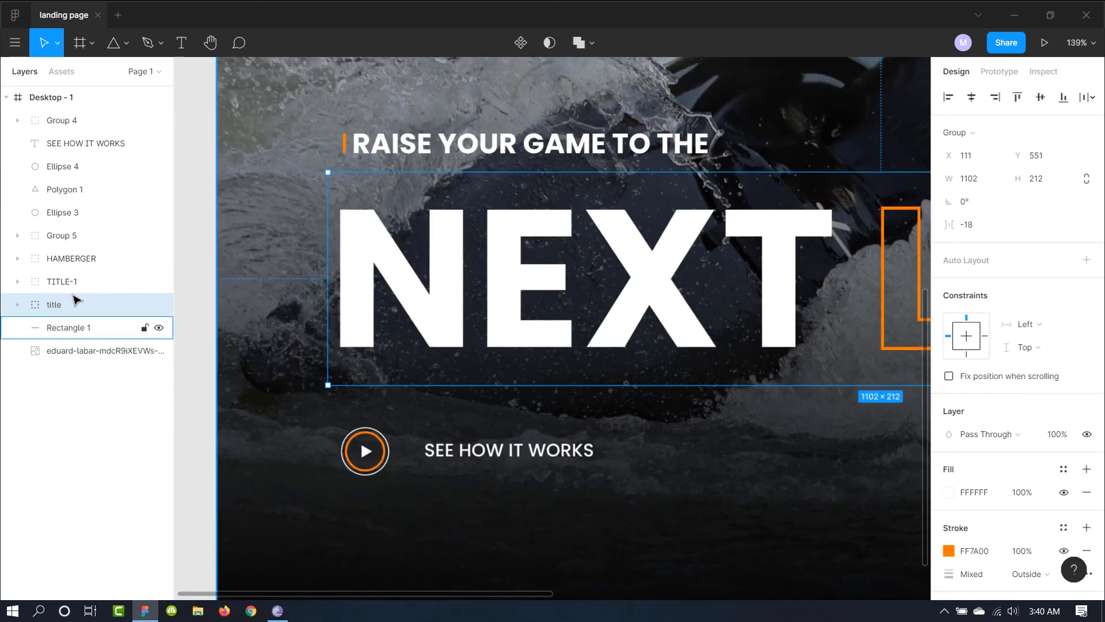
{"action": "left_click", "coordinate": [88, 200]}
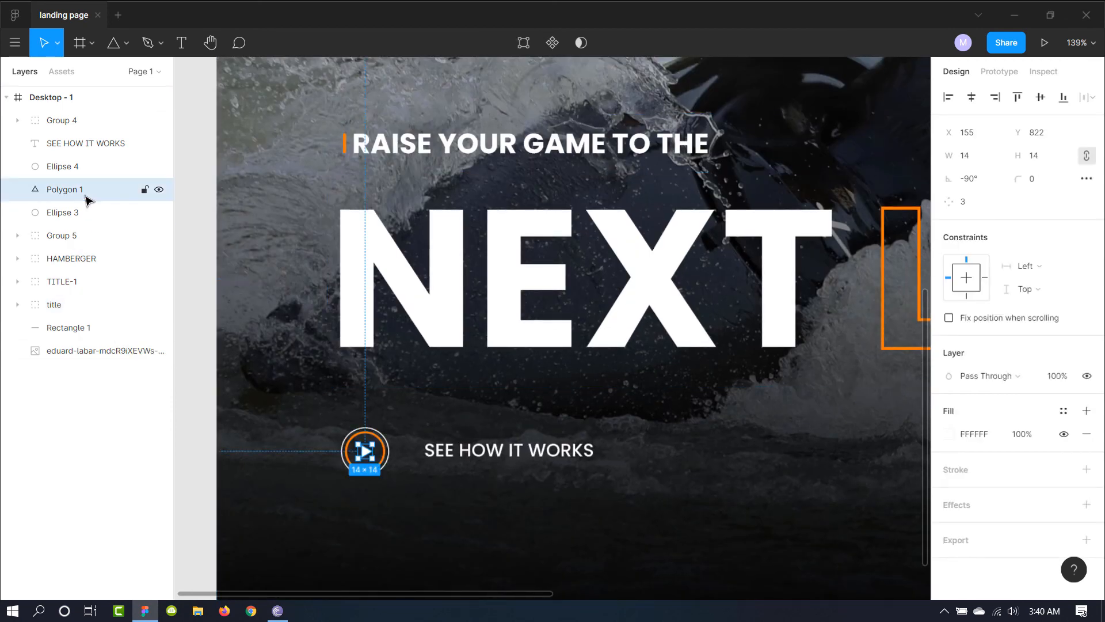
{"action": "left_click", "coordinate": [83, 213], "text": "shift"}
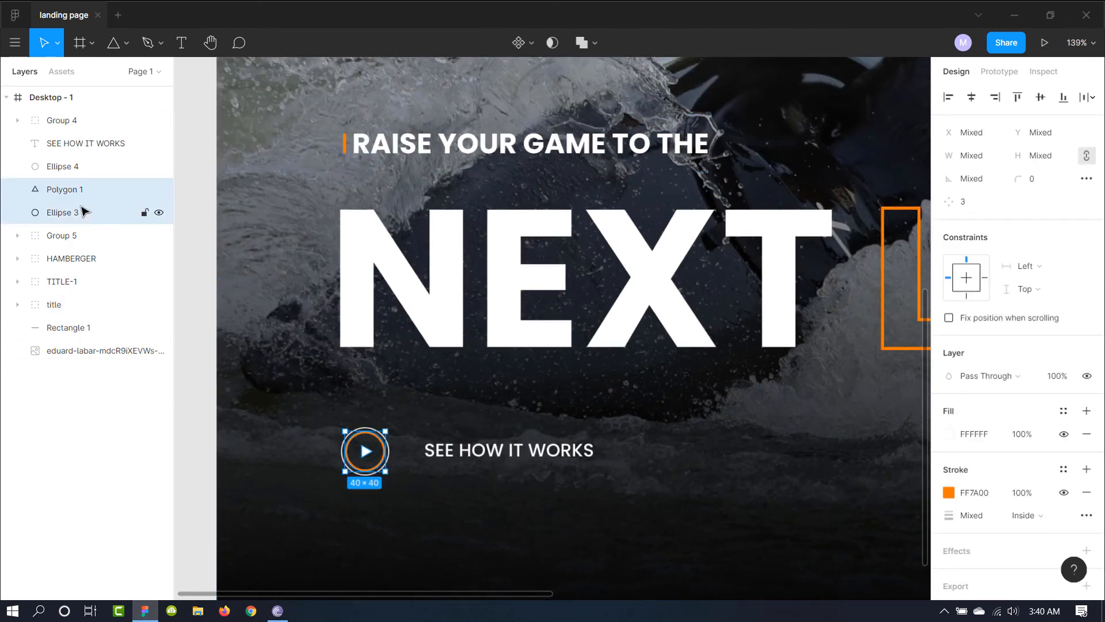
{"action": "left_click", "coordinate": [87, 172], "text": "shift"}
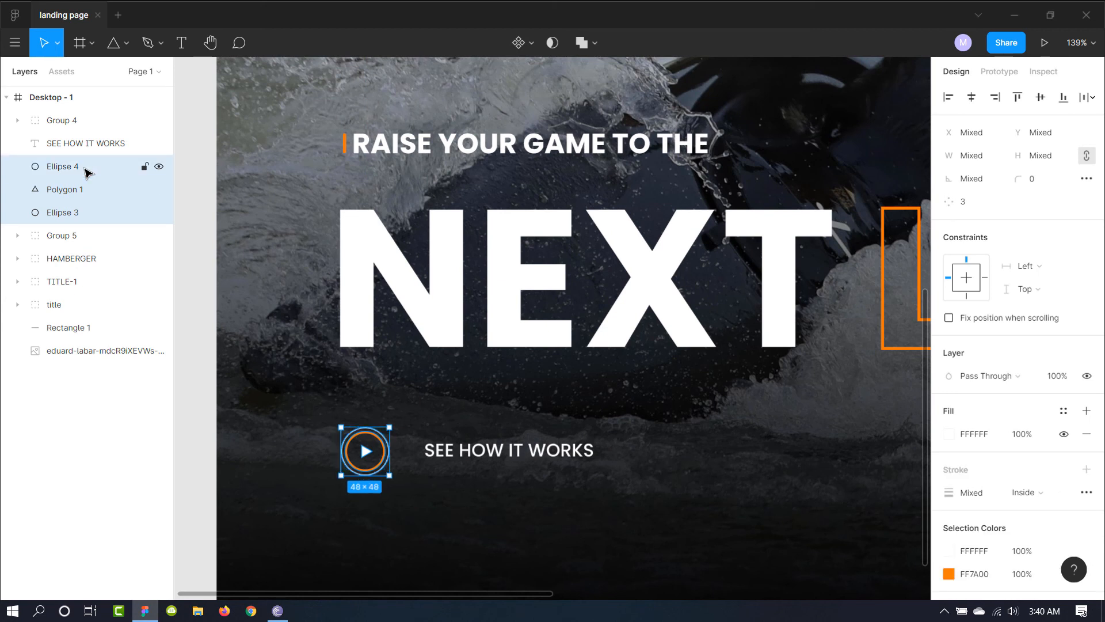
{"action": "key", "text": "ctrl+g"}
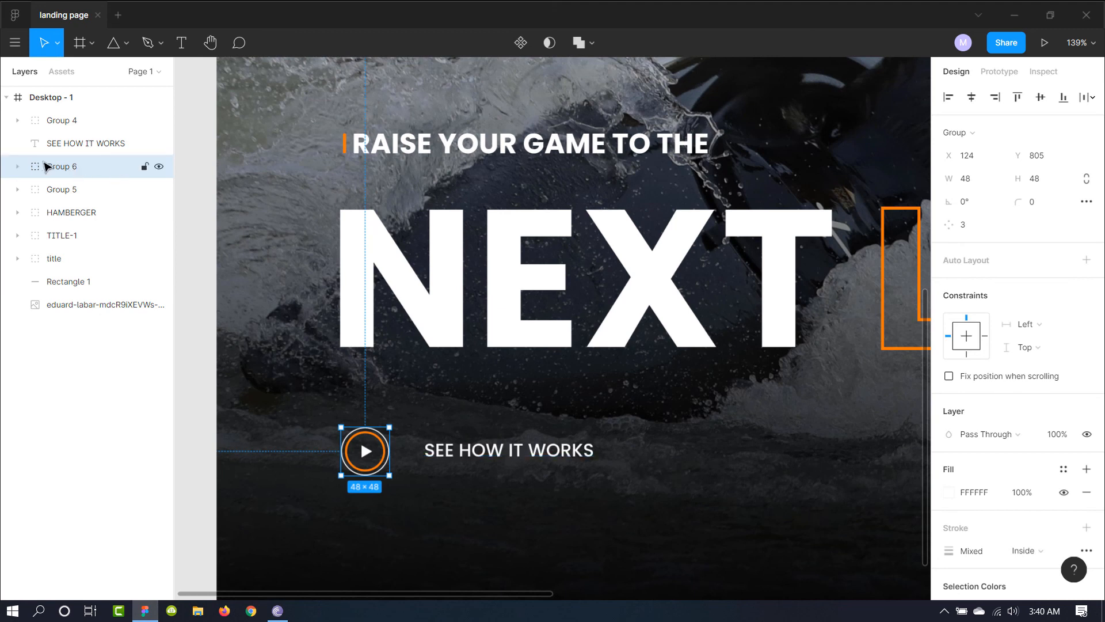
{"action": "left_click", "coordinate": [73, 149], "text": "shift"}
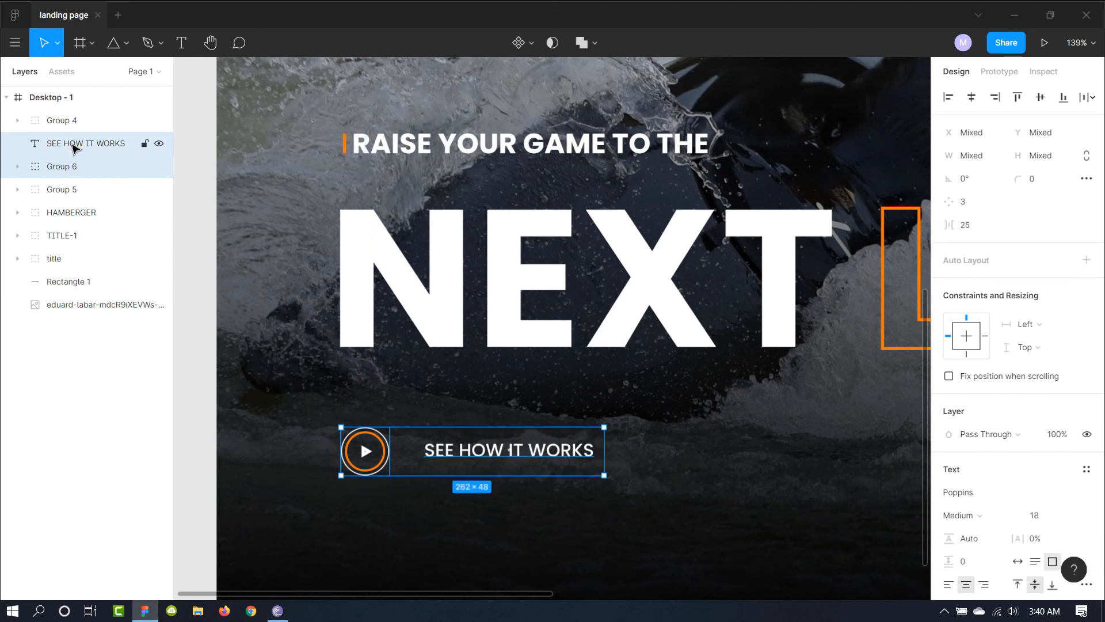
{"action": "key", "text": "ctrl+g"}
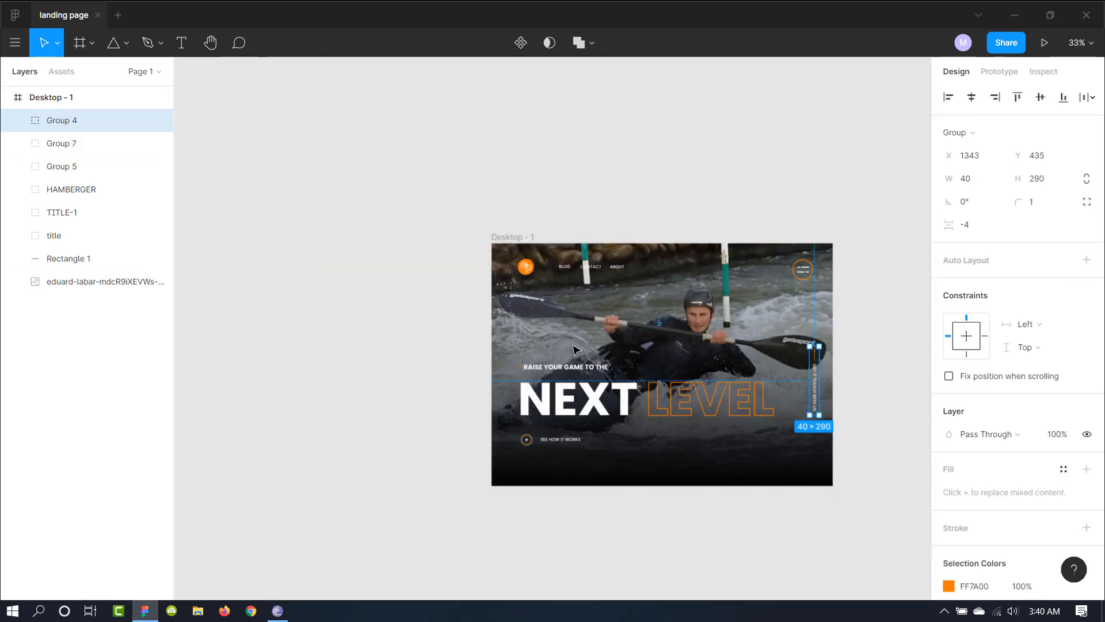
- Add a layout grid to the Desktop - 1 frame and switch it to 12 columns
{"action": "left_click_drag", "start_coordinate": [812, 308], "coordinate": [649, 308]}
{"action": "scroll", "coordinate": [649, 312], "scroll_direction": "right", "scroll_amount": 2}
{"action": "left_click", "coordinate": [639, 324]}
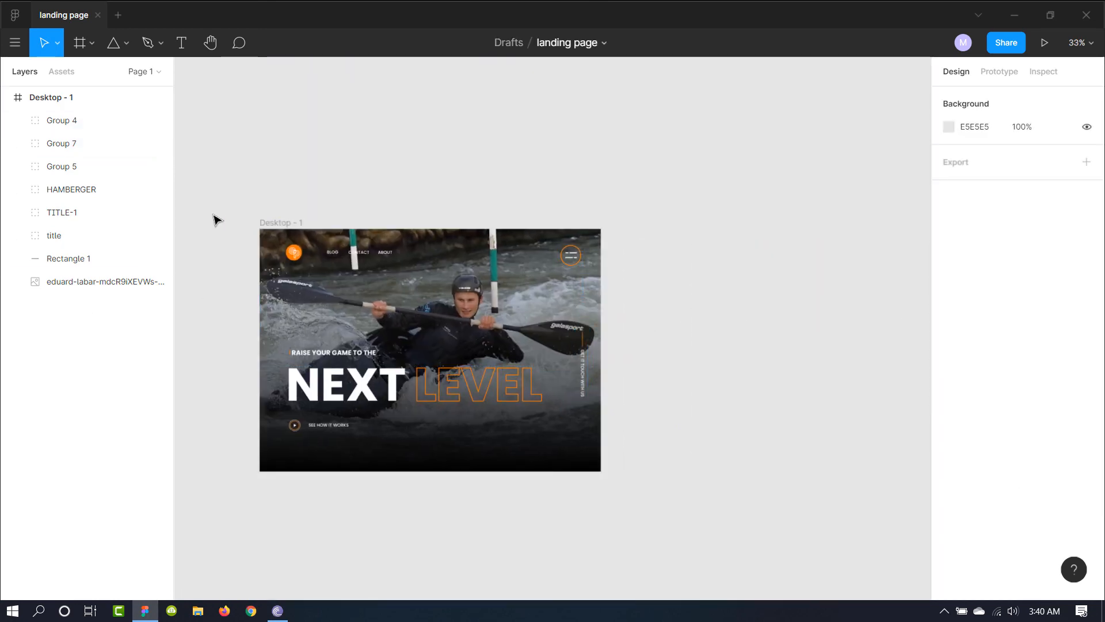
{"action": "left_click", "coordinate": [171, 102]}
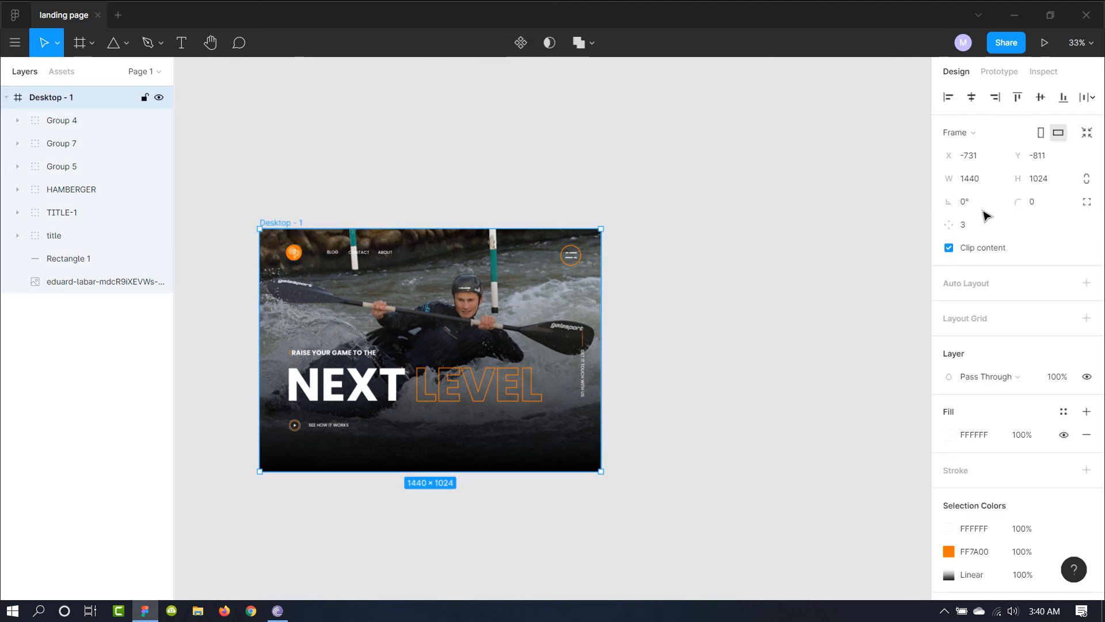
{"action": "left_click", "coordinate": [1086, 317]}
{"action": "left_click", "coordinate": [950, 342]}
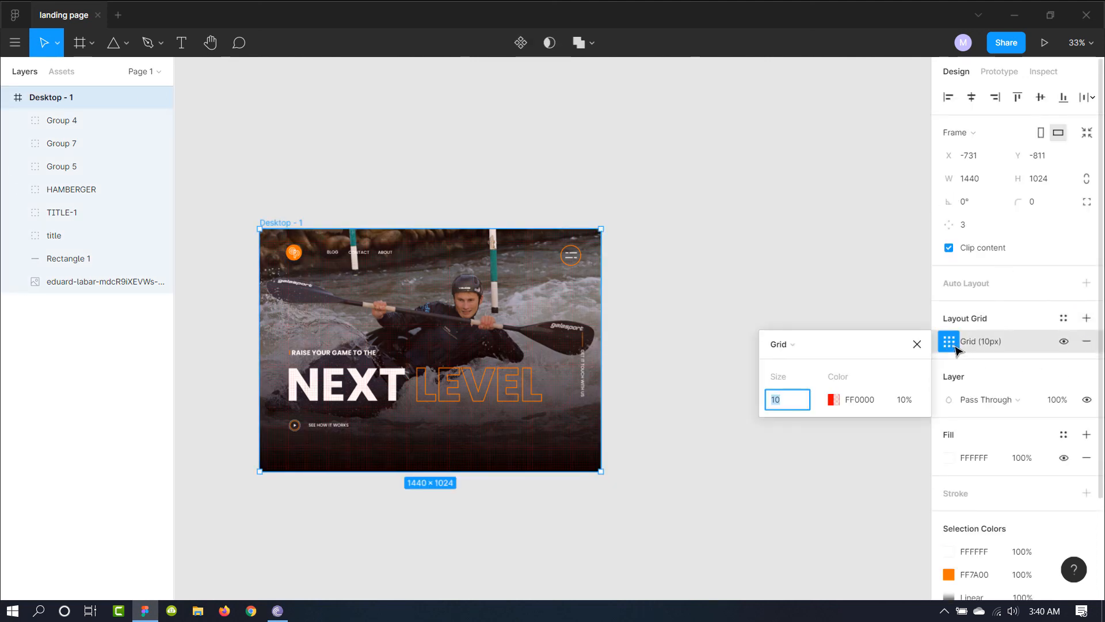
{"action": "left_click", "coordinate": [796, 345]}
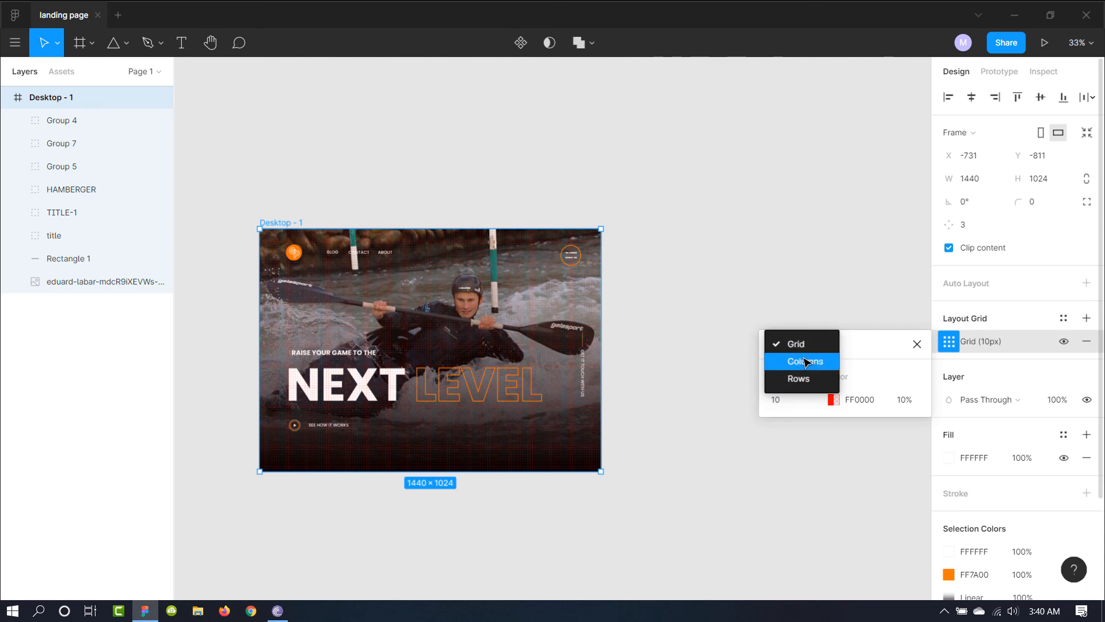
{"action": "left_click", "coordinate": [805, 361]}
{"action": "left_click", "coordinate": [796, 399]}
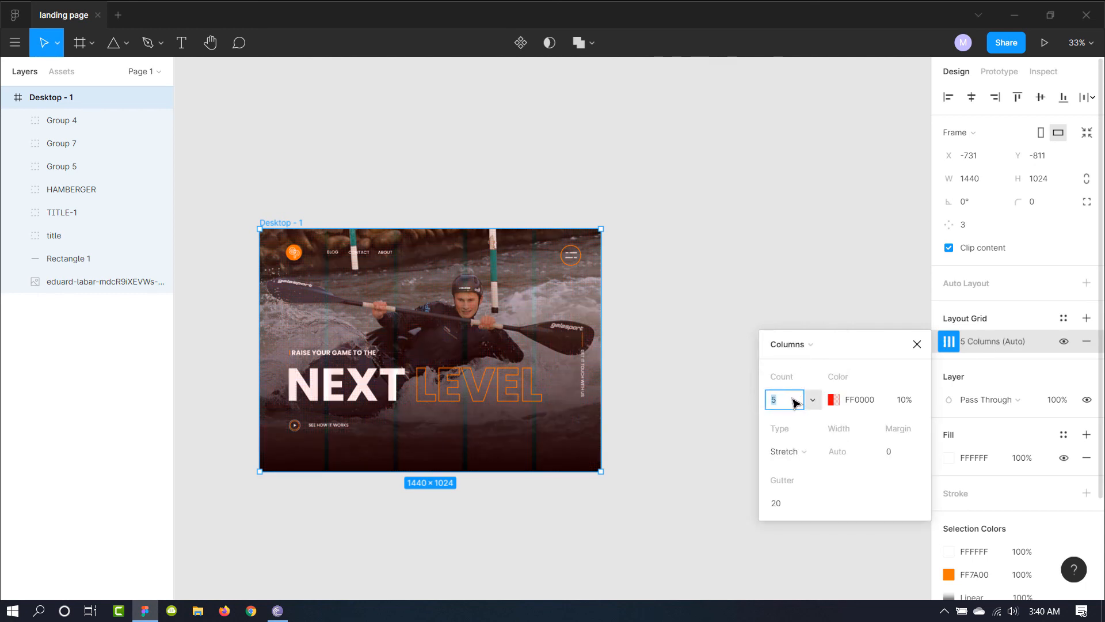
{"action": "type", "text": "12"}
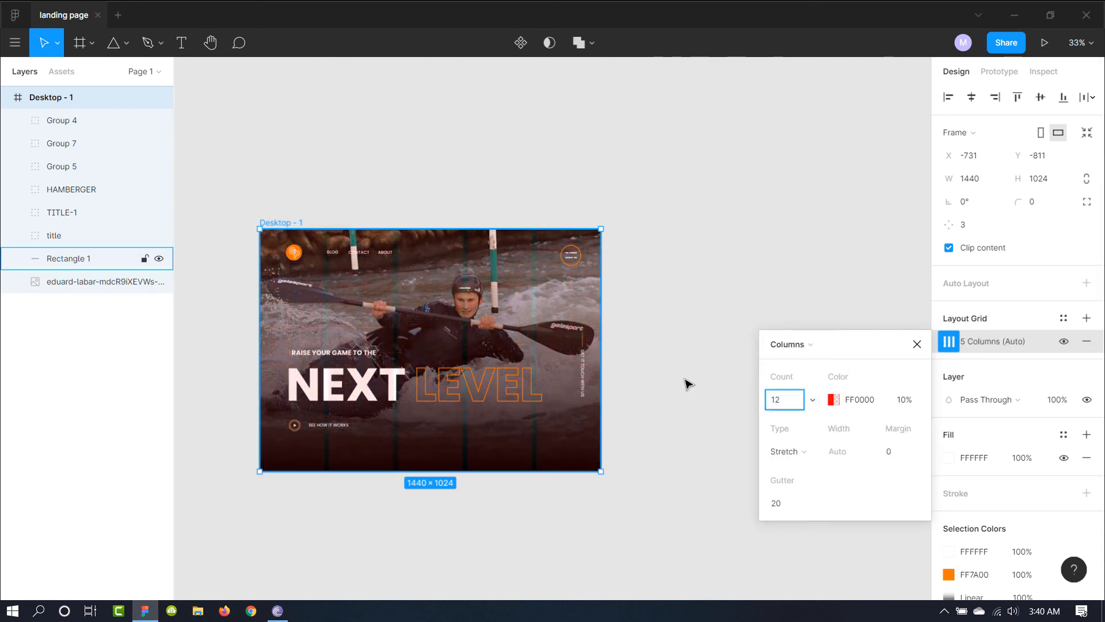
{"action": "key", "text": "Return"}
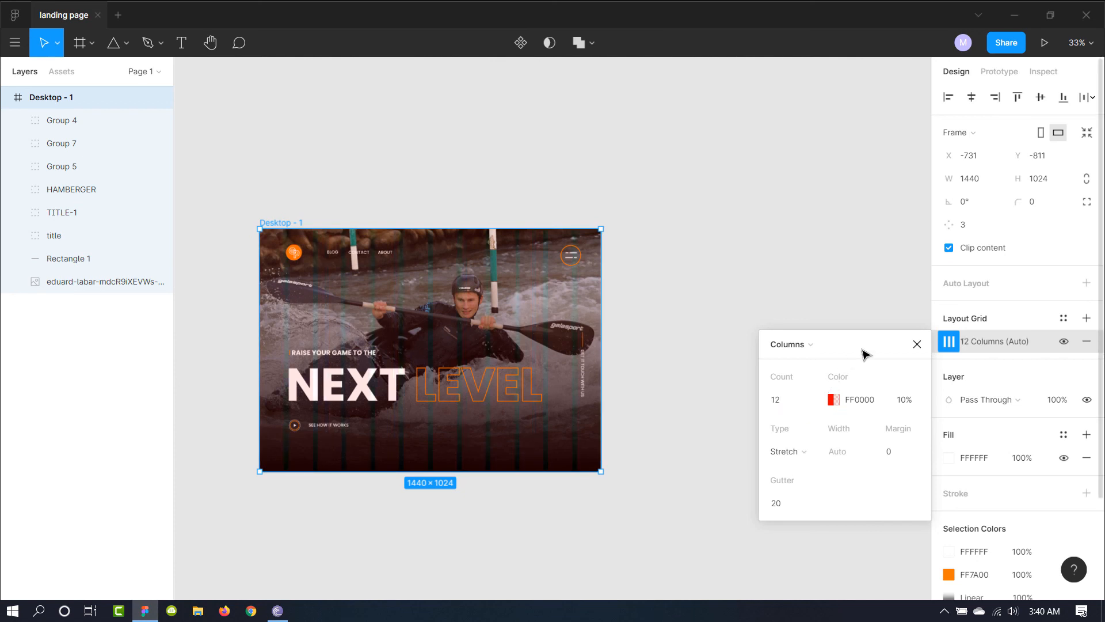
- Set the column grid's gutter to 30
{"action": "left_click", "coordinate": [775, 503]}
{"action": "type", "text": "30"}
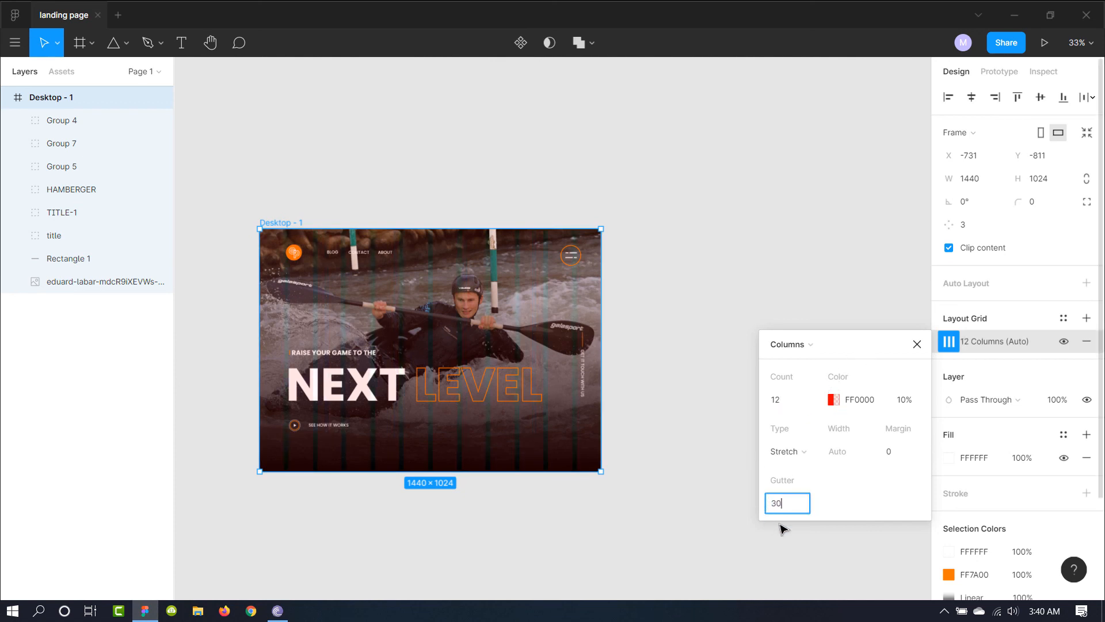
{"action": "key", "text": "Return"}
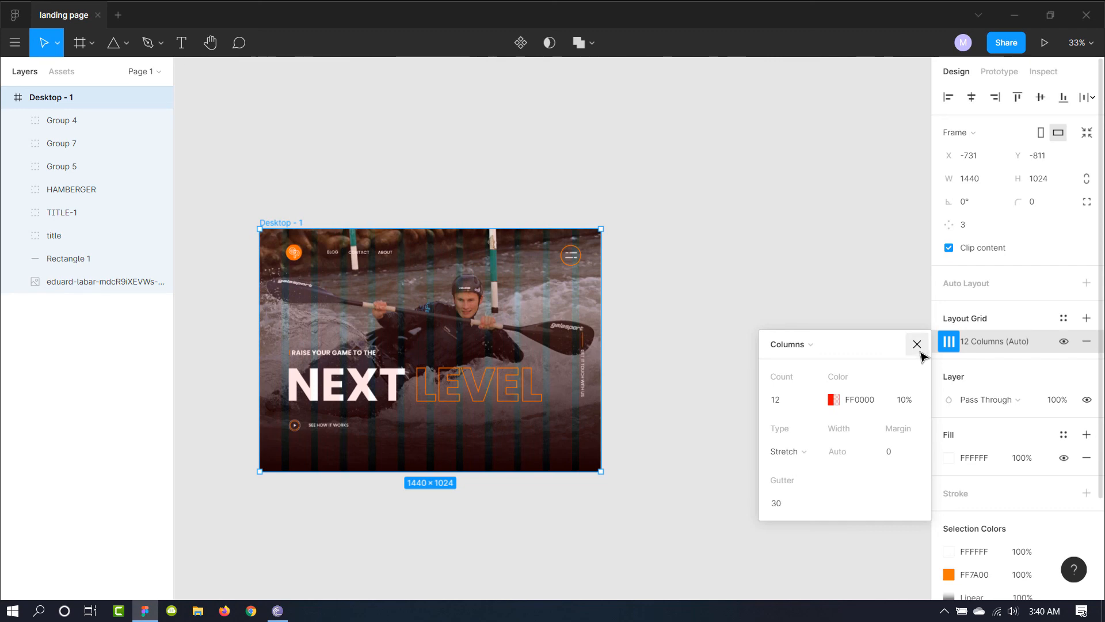
{"action": "left_click", "coordinate": [917, 344]}
- Move the logo and navbar group to X 122, Y 95, in line with the start of the second grid column
{"action": "scroll", "coordinate": [342, 343], "scroll_direction": "up", "scroll_amount": 3}
{"action": "scroll", "coordinate": [342, 343], "scroll_direction": "up", "scroll_amount": 5}
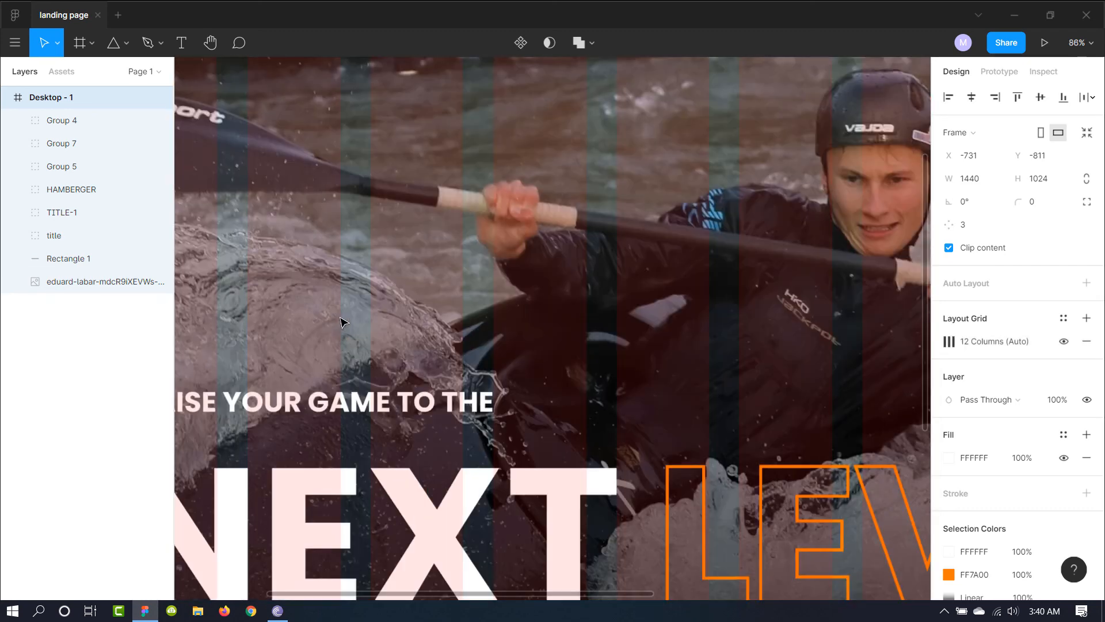
{"action": "scroll", "coordinate": [554, 549], "scroll_direction": "up", "scroll_amount": 4}
{"action": "scroll", "coordinate": [555, 550], "scroll_direction": "left", "scroll_amount": 3}
{"action": "scroll", "coordinate": [554, 550], "scroll_direction": "up", "scroll_amount": 1}
{"action": "scroll", "coordinate": [554, 550], "scroll_direction": "left", "scroll_amount": 1}
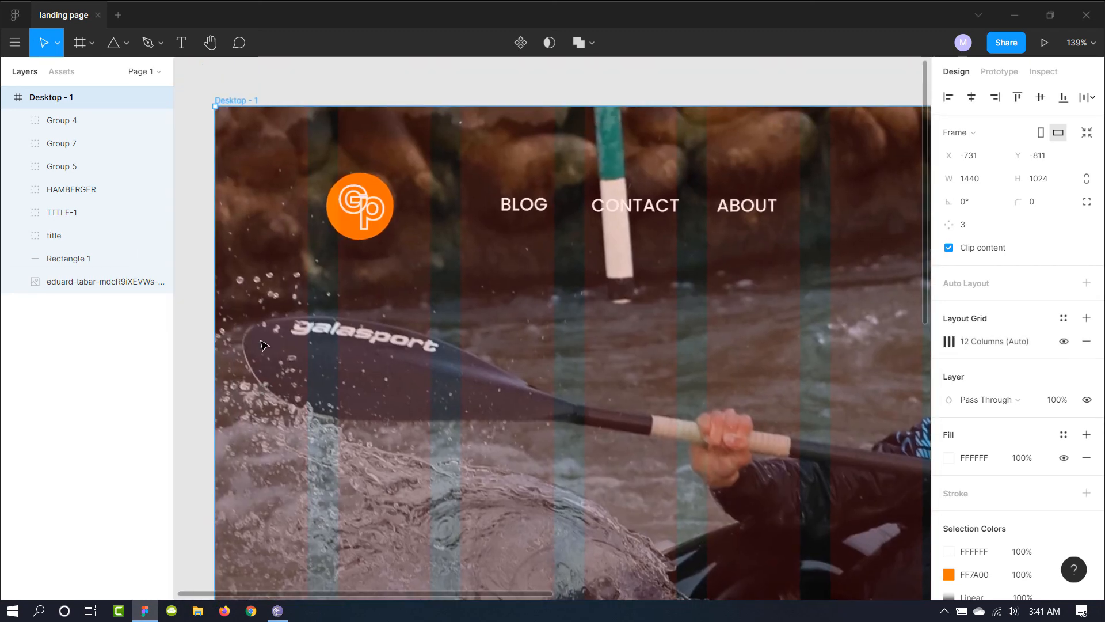
{"action": "left_click_drag", "start_coordinate": [348, 228], "coordinate": [412, 247]}
{"action": "left_click", "coordinate": [396, 220]}
{"action": "key", "text": "shift+1"}
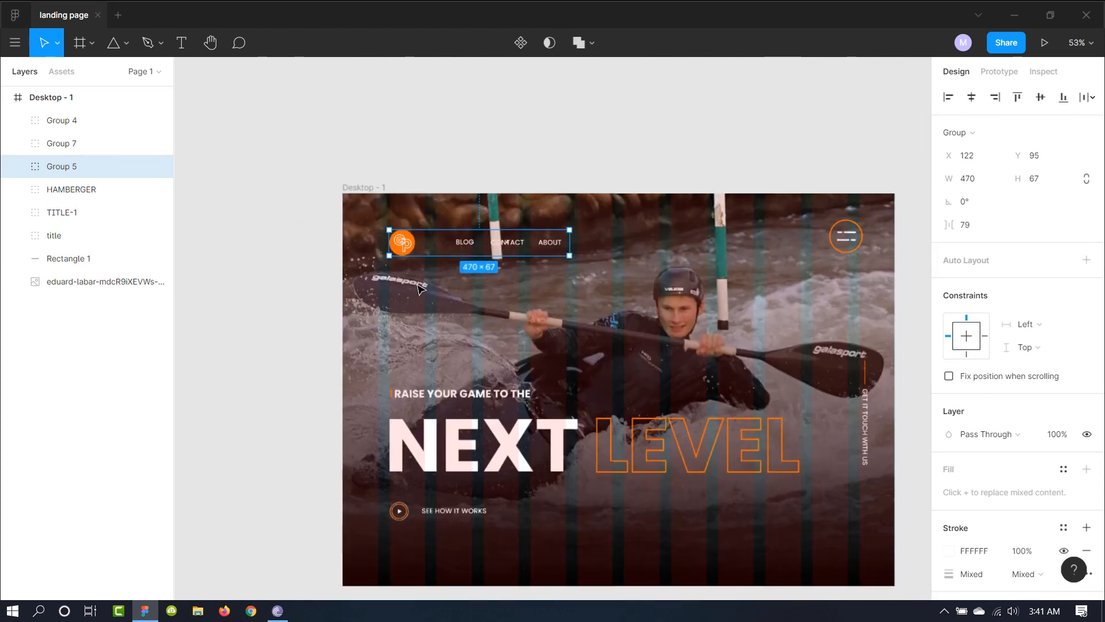
- Shift the RAISE YOUR GAME TO THE title group to X 122, aligned with the start of the second grid column
{"action": "scroll", "coordinate": [409, 390], "scroll_direction": "up", "scroll_amount": 5}
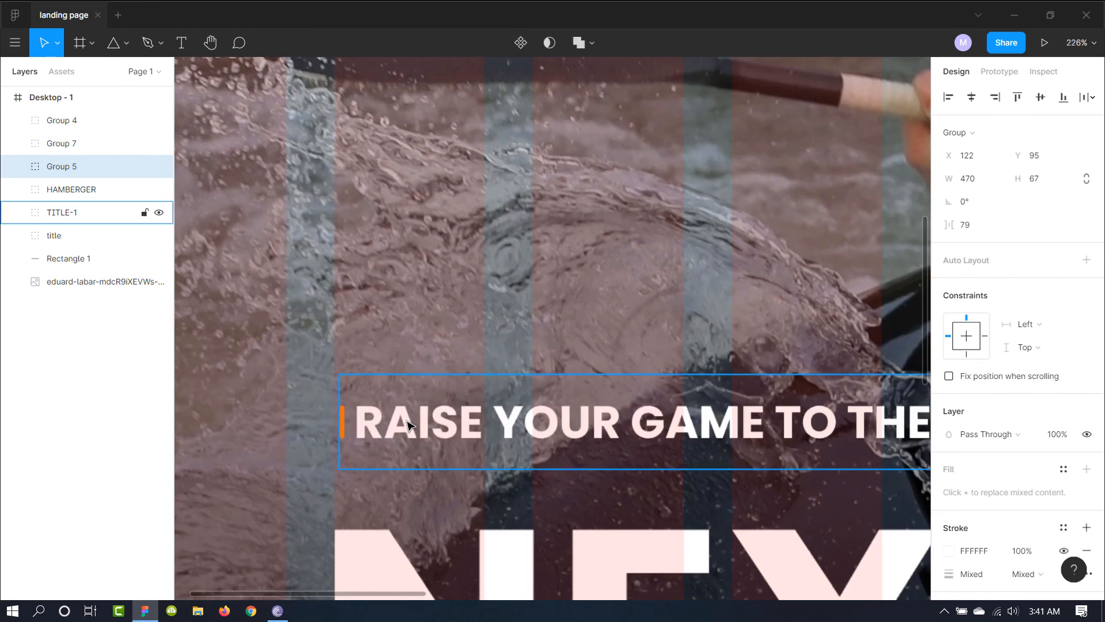
{"action": "left_click", "coordinate": [406, 426]}
{"action": "left_click_drag", "start_coordinate": [405, 426], "coordinate": [400, 426]}
{"action": "scroll", "coordinate": [401, 426], "scroll_direction": "down", "scroll_amount": 5}
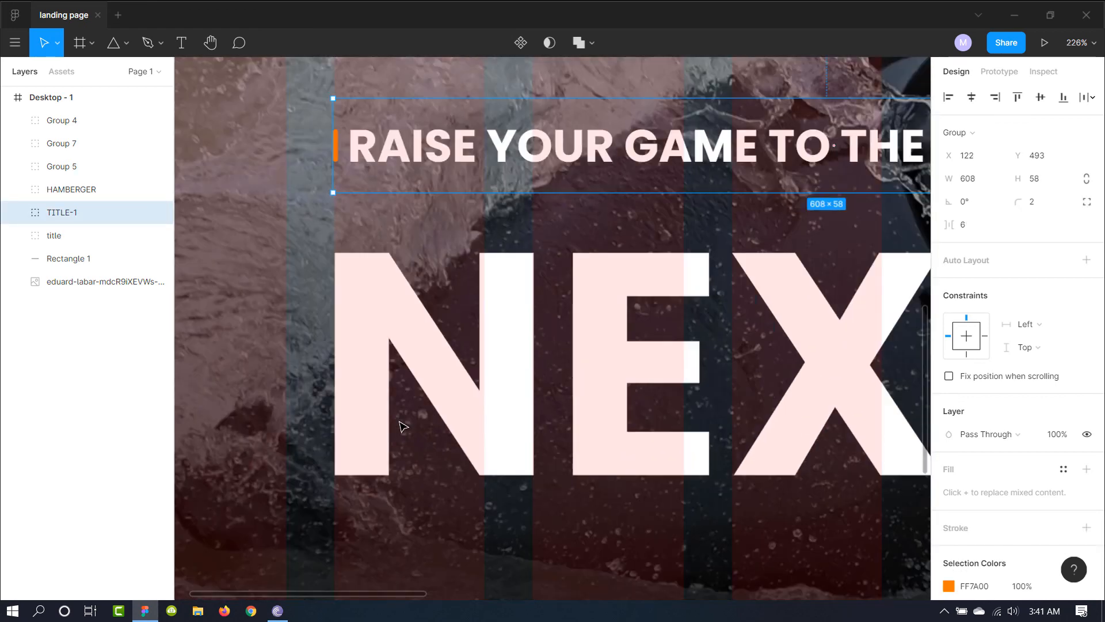
{"action": "scroll", "coordinate": [402, 426], "scroll_direction": "down", "scroll_amount": 5}
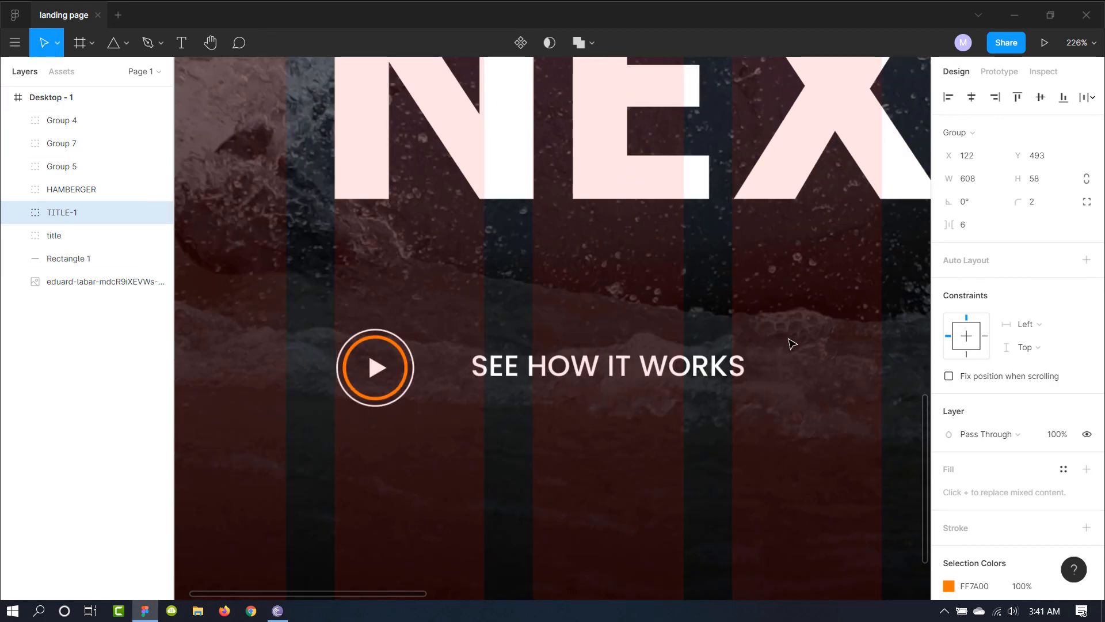
- Move the HAMBERGER menu icon group toward the left edge of the eleventh grid column, slightly higher in the frame
{"action": "scroll", "coordinate": [524, 316], "scroll_direction": "right", "scroll_amount": 8}
{"action": "scroll", "coordinate": [709, 323], "scroll_direction": "down", "scroll_amount": 5}
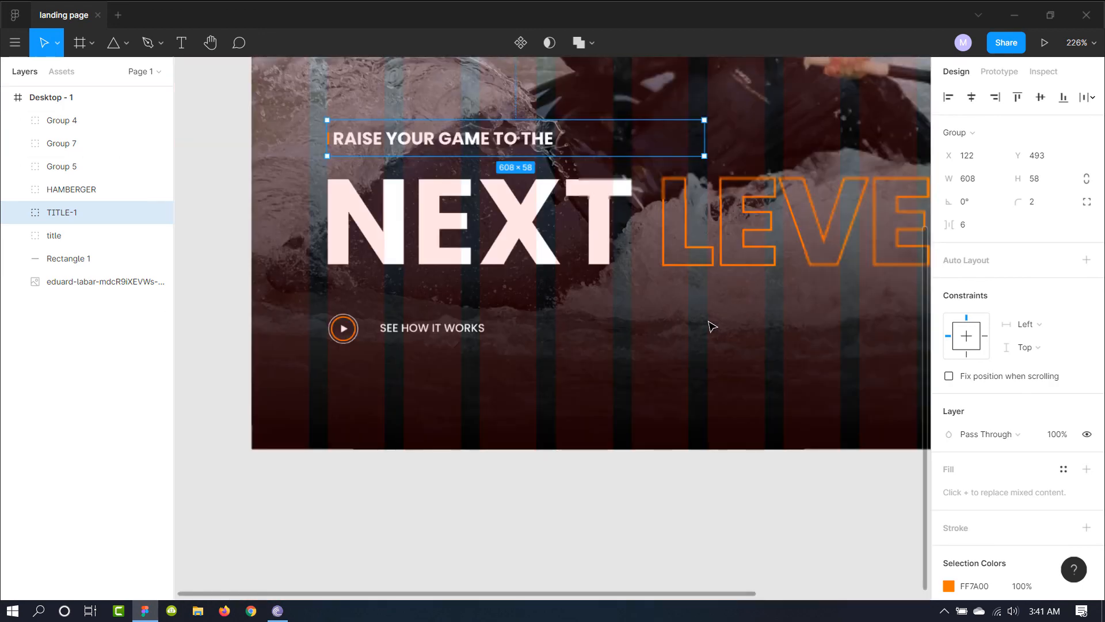
{"action": "scroll", "coordinate": [713, 326], "scroll_direction": "down", "scroll_amount": 3}
{"action": "scroll", "coordinate": [594, 329], "scroll_direction": "down", "scroll_amount": 5}
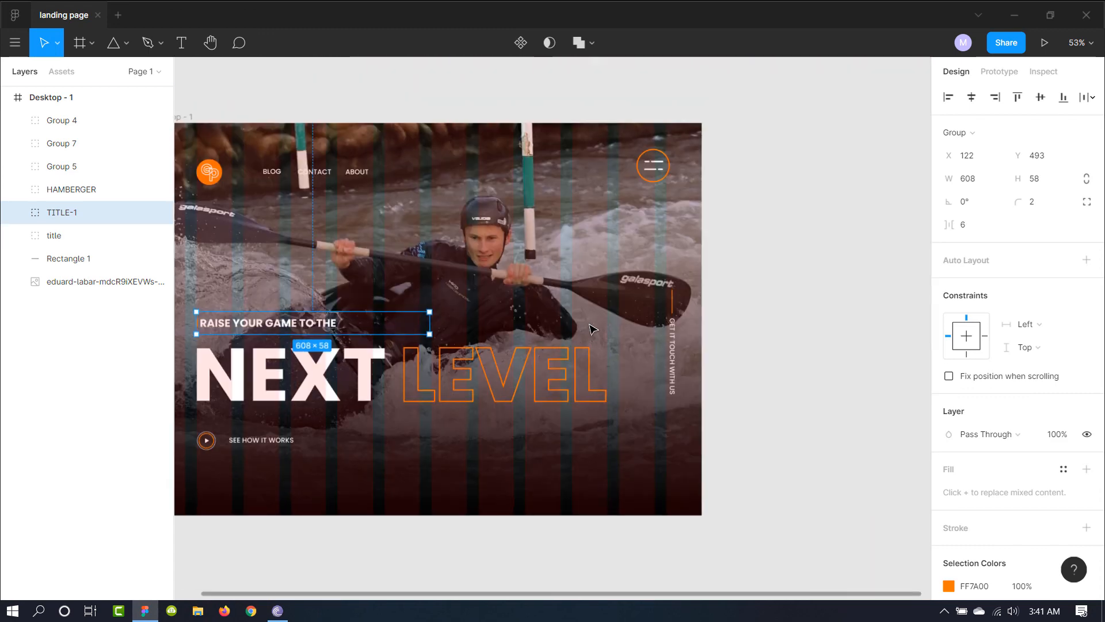
{"action": "scroll", "coordinate": [610, 277], "scroll_direction": "up", "scroll_amount": 1}
{"action": "scroll", "coordinate": [610, 276], "scroll_direction": "right", "scroll_amount": 1}
{"action": "scroll", "coordinate": [626, 224], "scroll_direction": "up", "scroll_amount": 4}
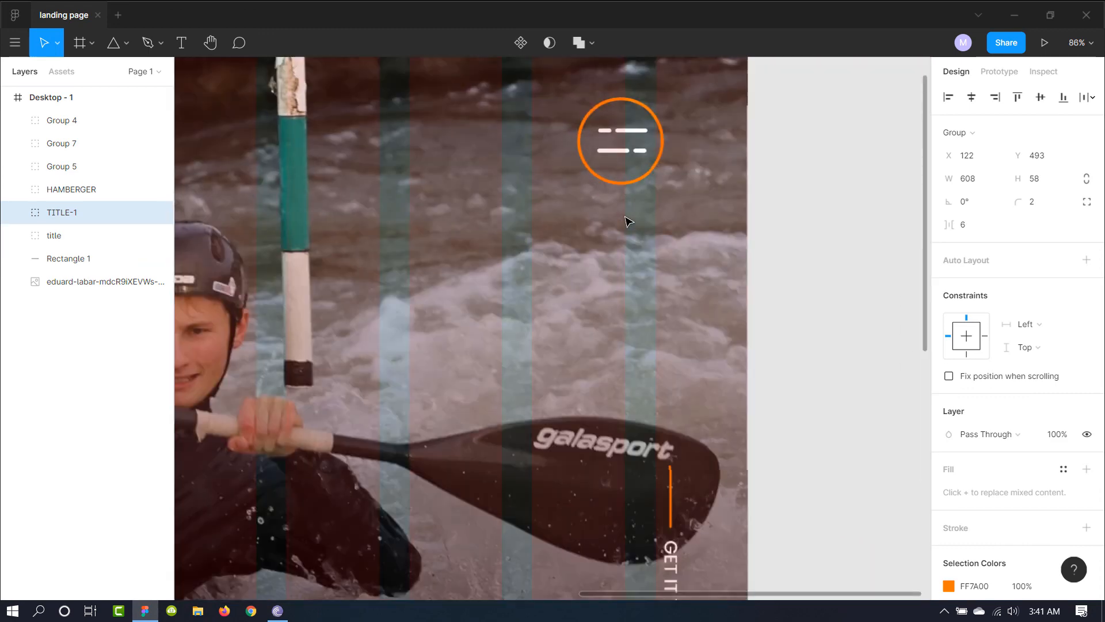
{"action": "key", "text": "Escape"}
{"action": "left_click", "coordinate": [631, 176]}
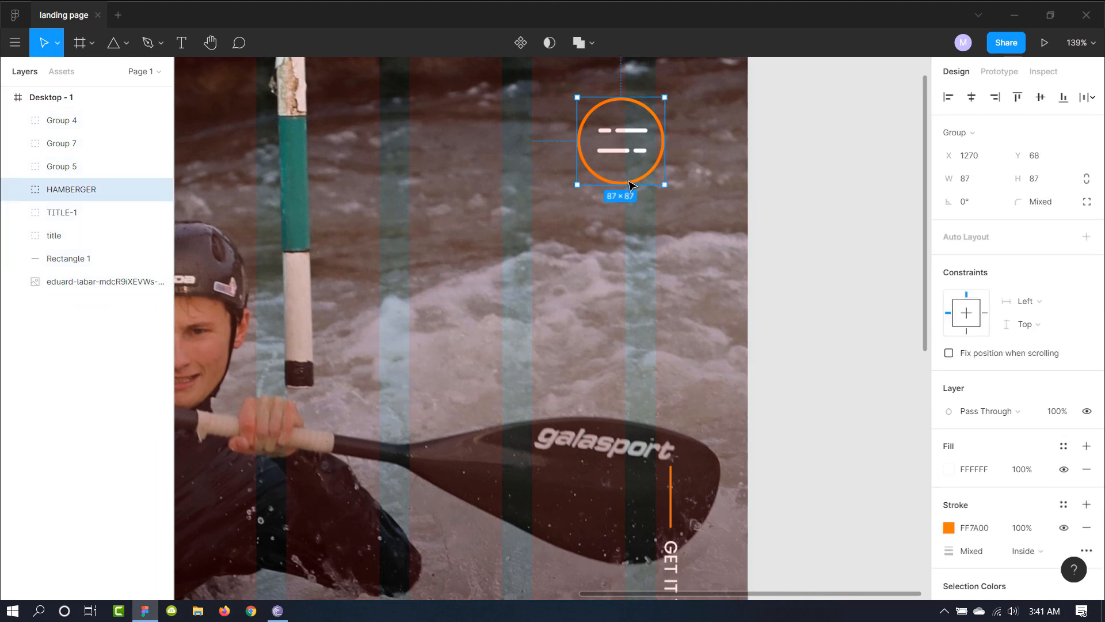
{"action": "left_click_drag", "start_coordinate": [631, 176], "coordinate": [593, 161]}
- Move the vertical GET IT TOUCH WITH US group up to X 1336, Y 372 at the frame's right side
{"action": "scroll", "coordinate": [639, 184], "scroll_direction": "down", "scroll_amount": 3}
{"action": "scroll", "coordinate": [668, 196], "scroll_direction": "down", "scroll_amount": 4}
{"action": "left_click_drag", "start_coordinate": [678, 267], "coordinate": [670, 202]}
{"action": "scroll", "coordinate": [670, 203], "scroll_direction": "up", "scroll_amount": 2}
{"action": "scroll", "coordinate": [668, 202], "scroll_direction": "down", "scroll_amount": 8}
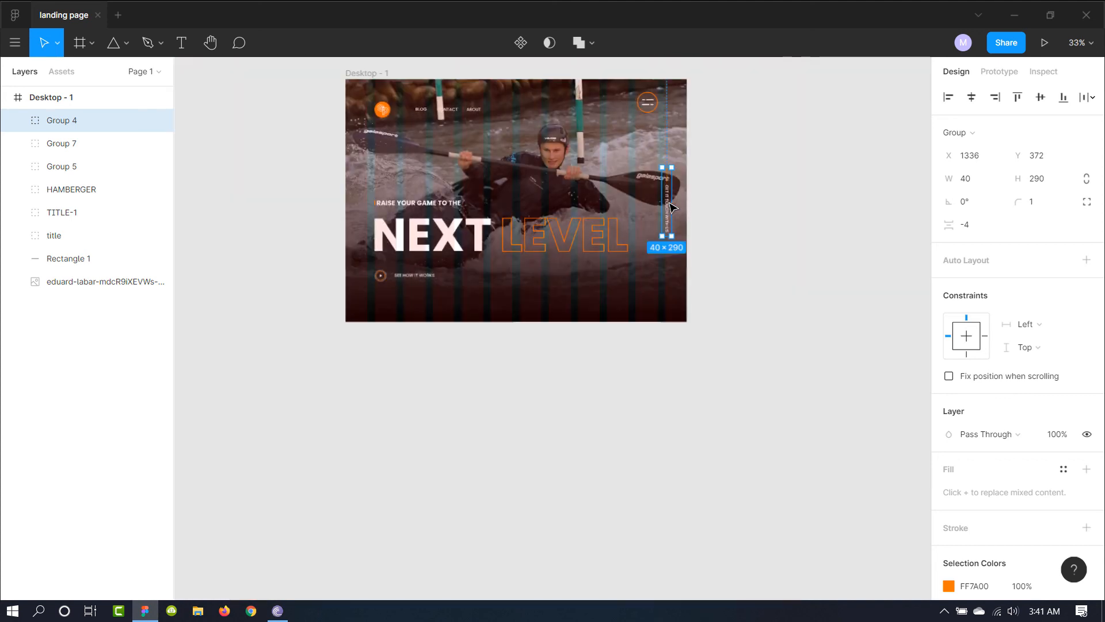
- Place the HAMBERGER menu icon group at X 1225, Y 84, level with the logo and navbar
{"action": "left_click", "coordinate": [648, 108]}
{"action": "left_click_drag", "start_coordinate": [649, 110], "coordinate": [648, 114]}
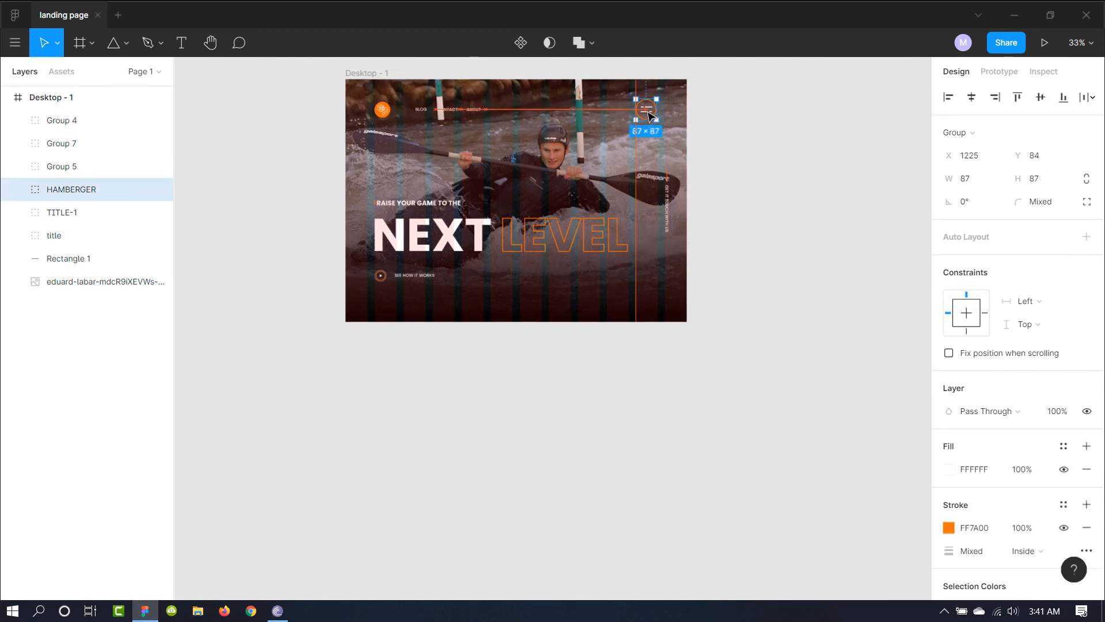
{"action": "left_click", "coordinate": [771, 155]}
- Hide the 12-column layout grid of the Desktop - 1 frame and bring the whole frame into view
{"action": "scroll", "coordinate": [771, 155], "scroll_direction": "up", "scroll_amount": 3}
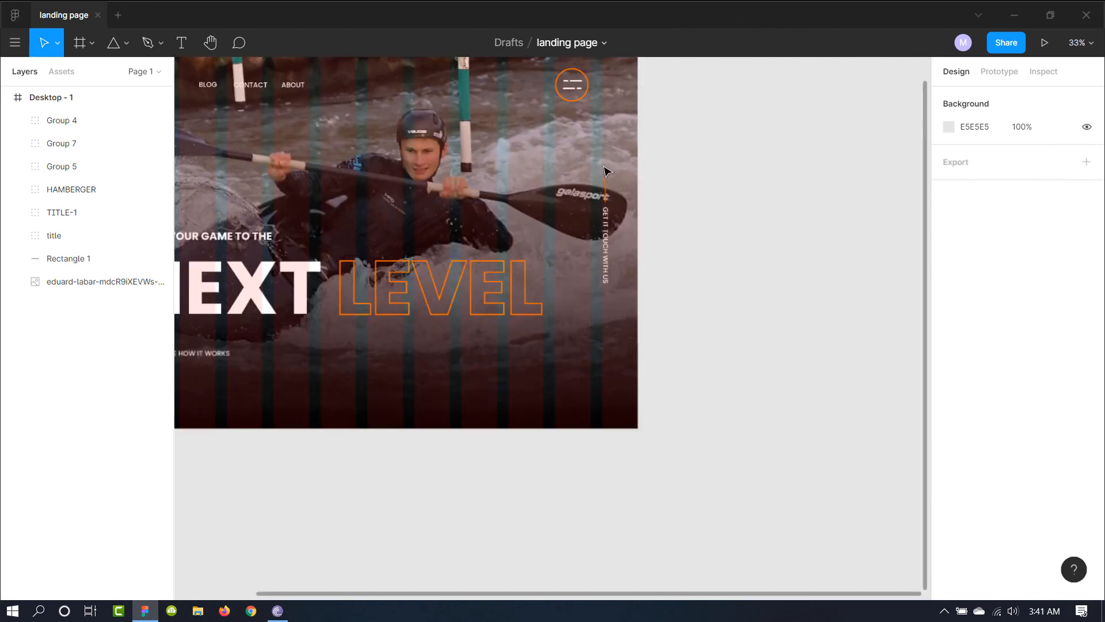
{"action": "left_click", "coordinate": [88, 99]}
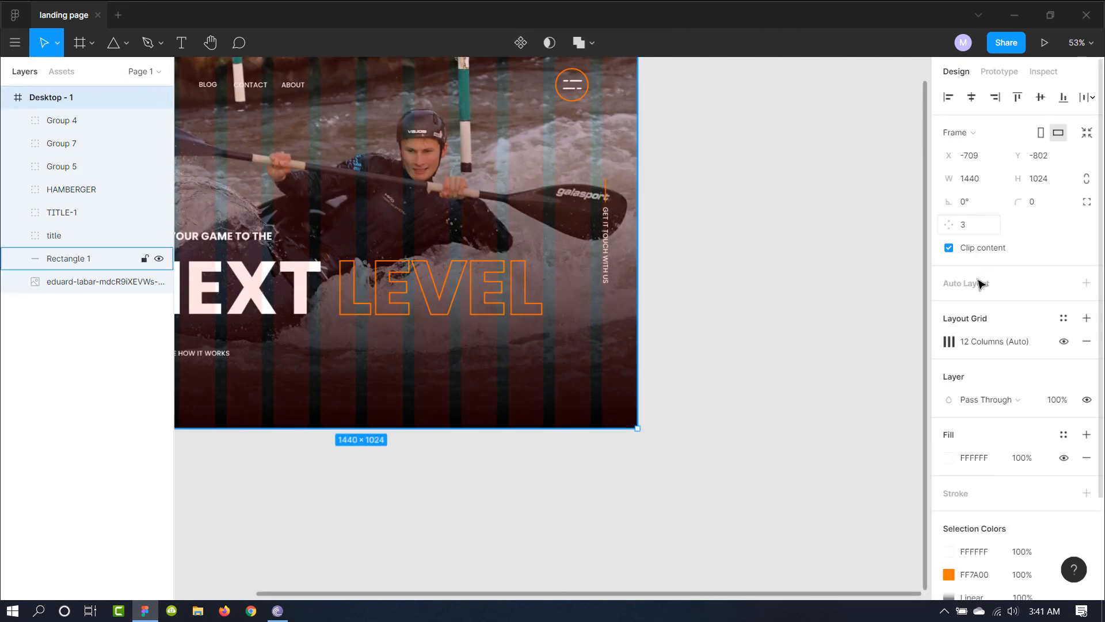
{"action": "left_click", "coordinate": [1071, 344]}
{"action": "key", "text": "shift+2"}
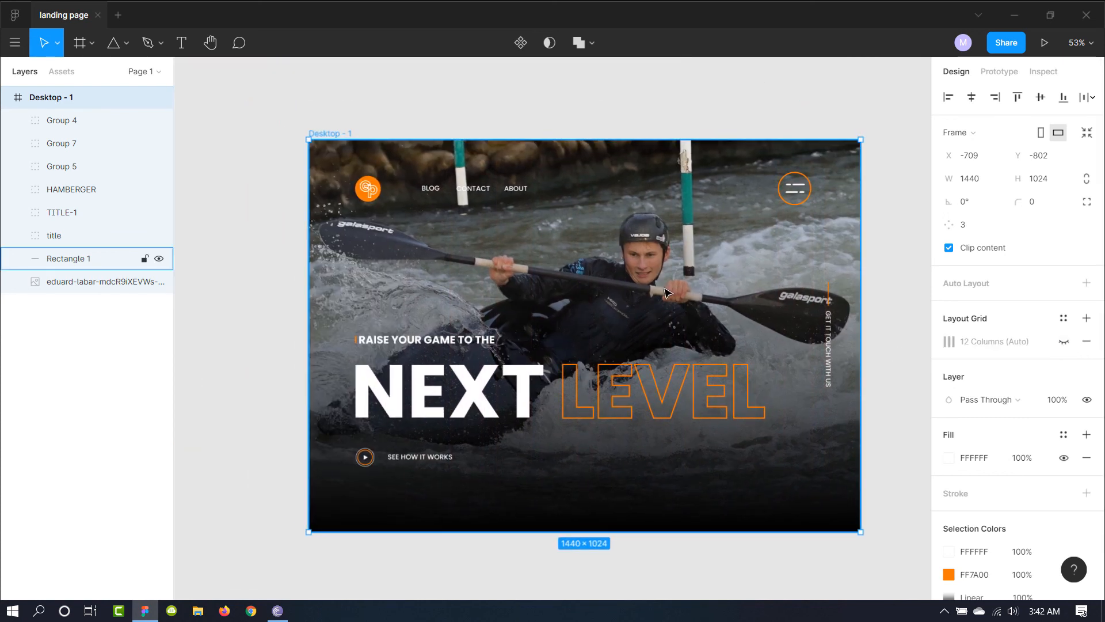
{"action": "left_click", "coordinate": [905, 249]}
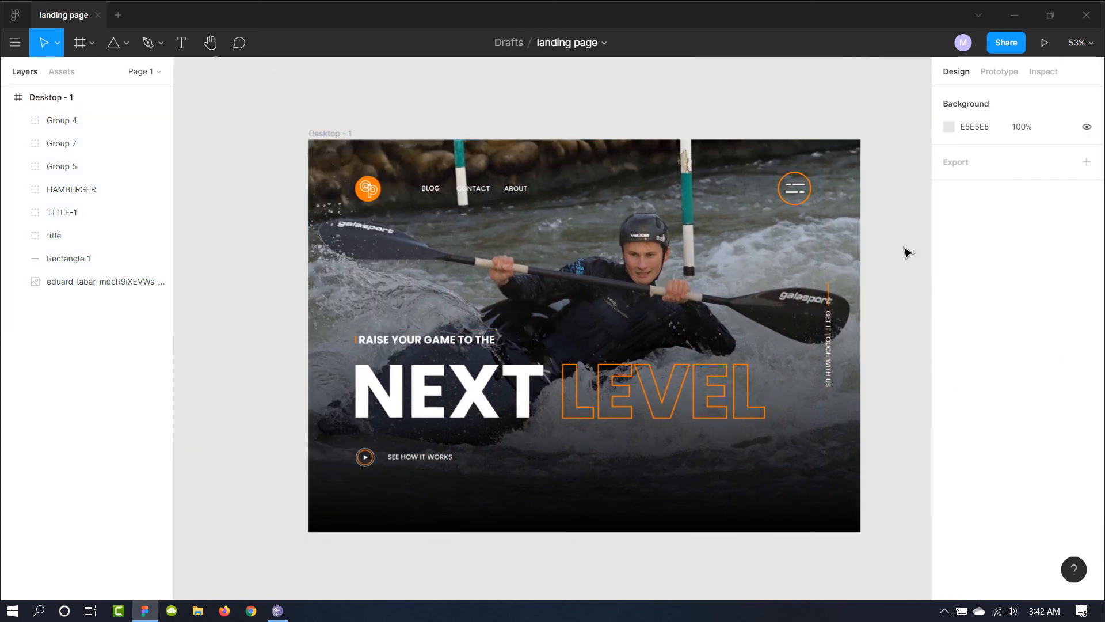
- Preview the landing page in presentation mode from top to bottom, and close the preview
{"action": "left_click", "coordinate": [1045, 45]}
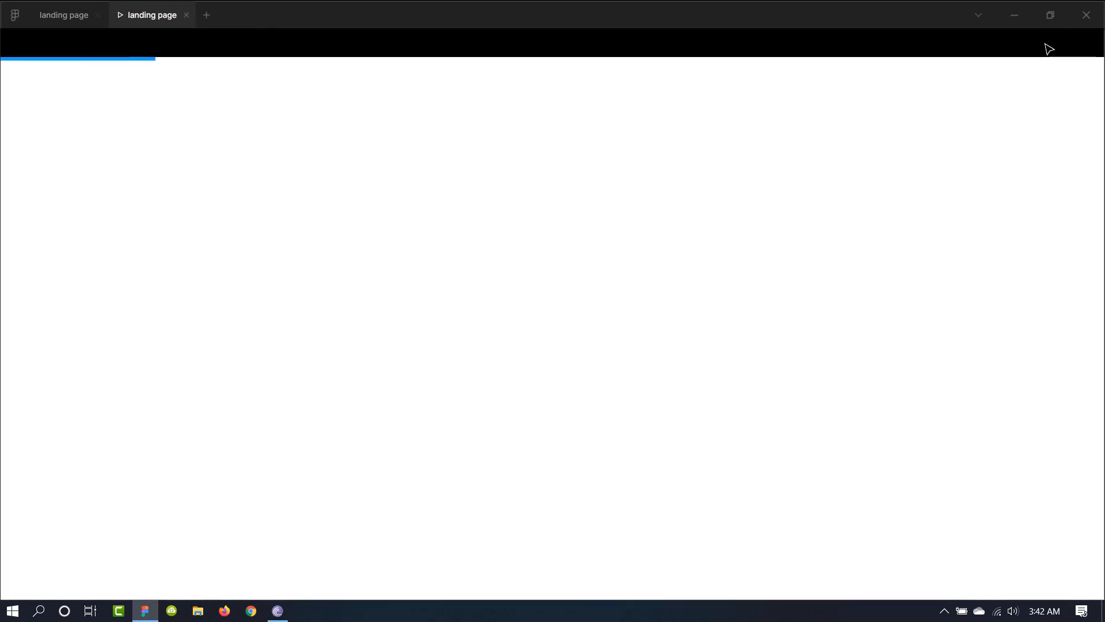
{"action": "scroll", "coordinate": [659, 304], "scroll_direction": "down", "scroll_amount": 3}
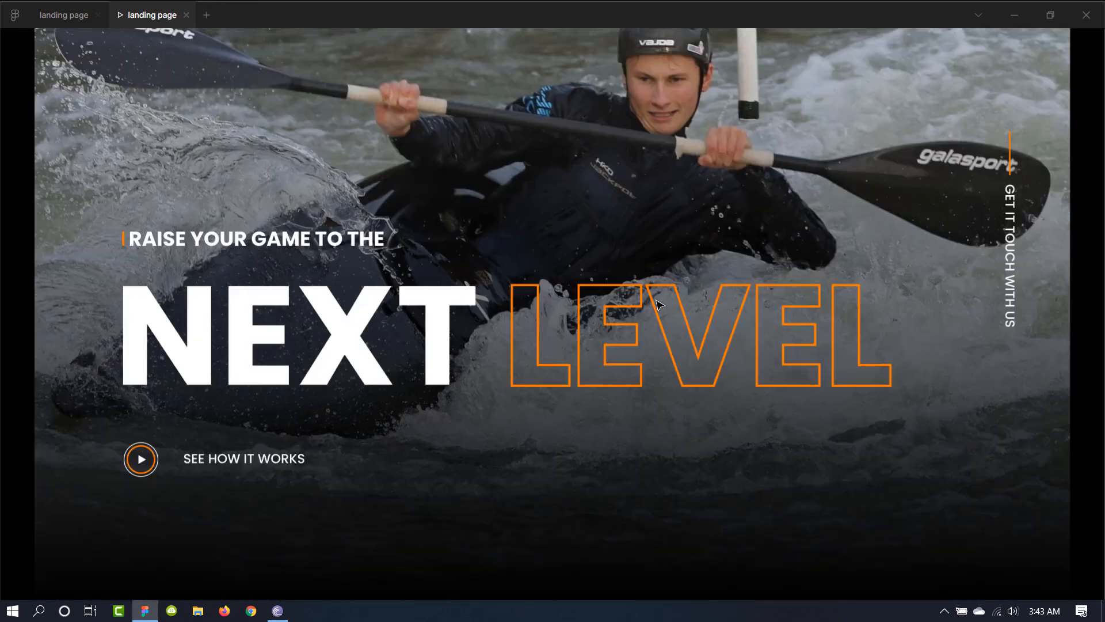
{"action": "scroll", "coordinate": [659, 304], "scroll_direction": "up", "scroll_amount": 3}
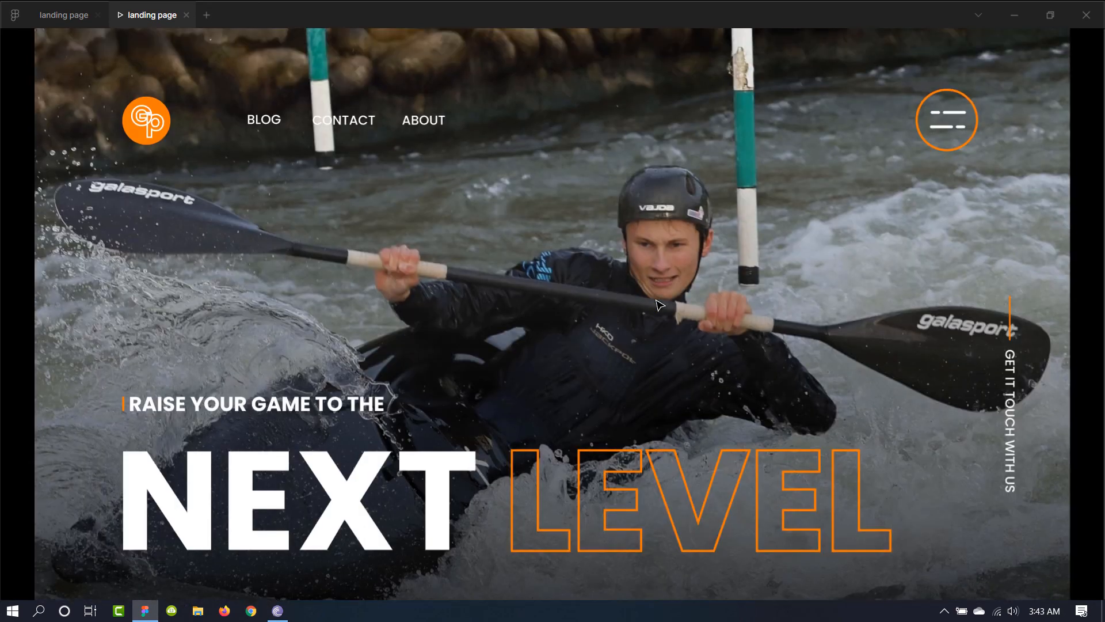
{"action": "scroll", "coordinate": [659, 304], "scroll_direction": "down", "scroll_amount": 3}
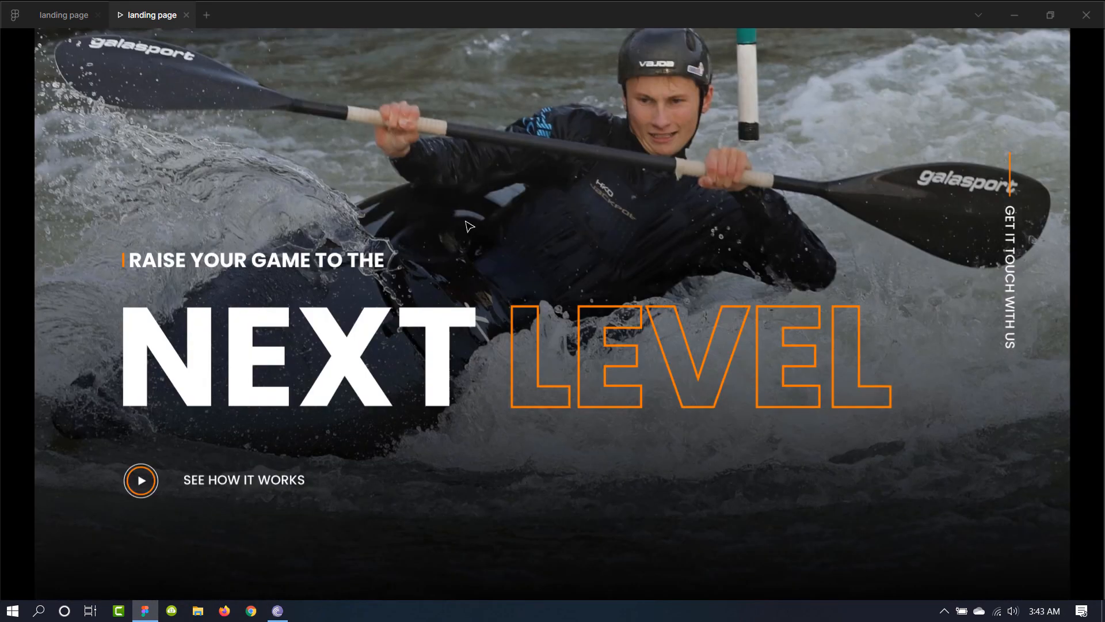
{"action": "left_click", "coordinate": [186, 15]}
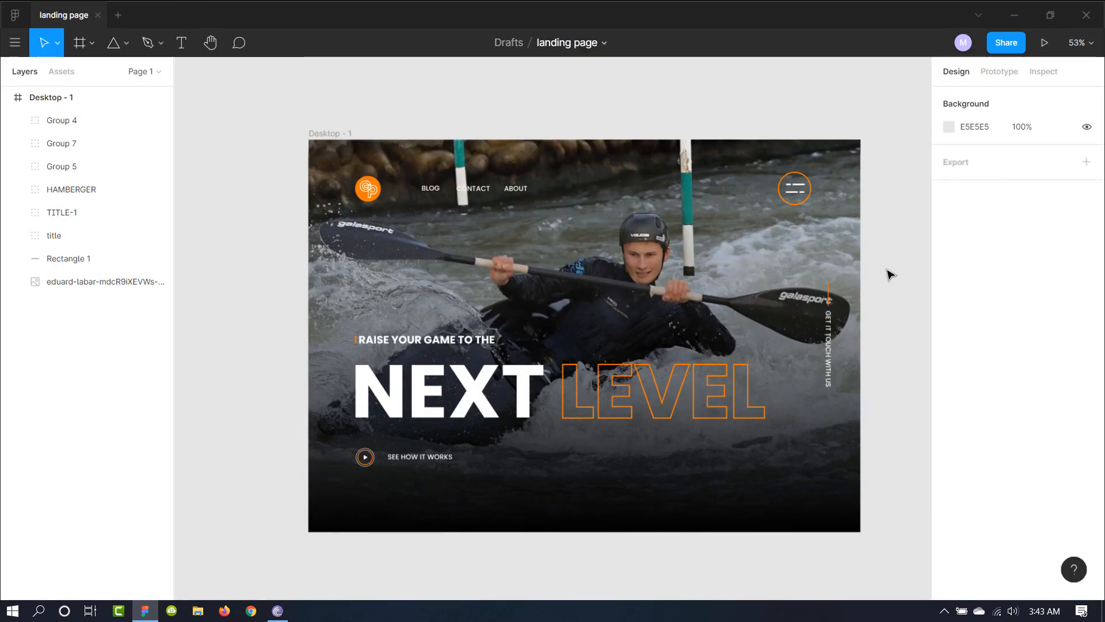